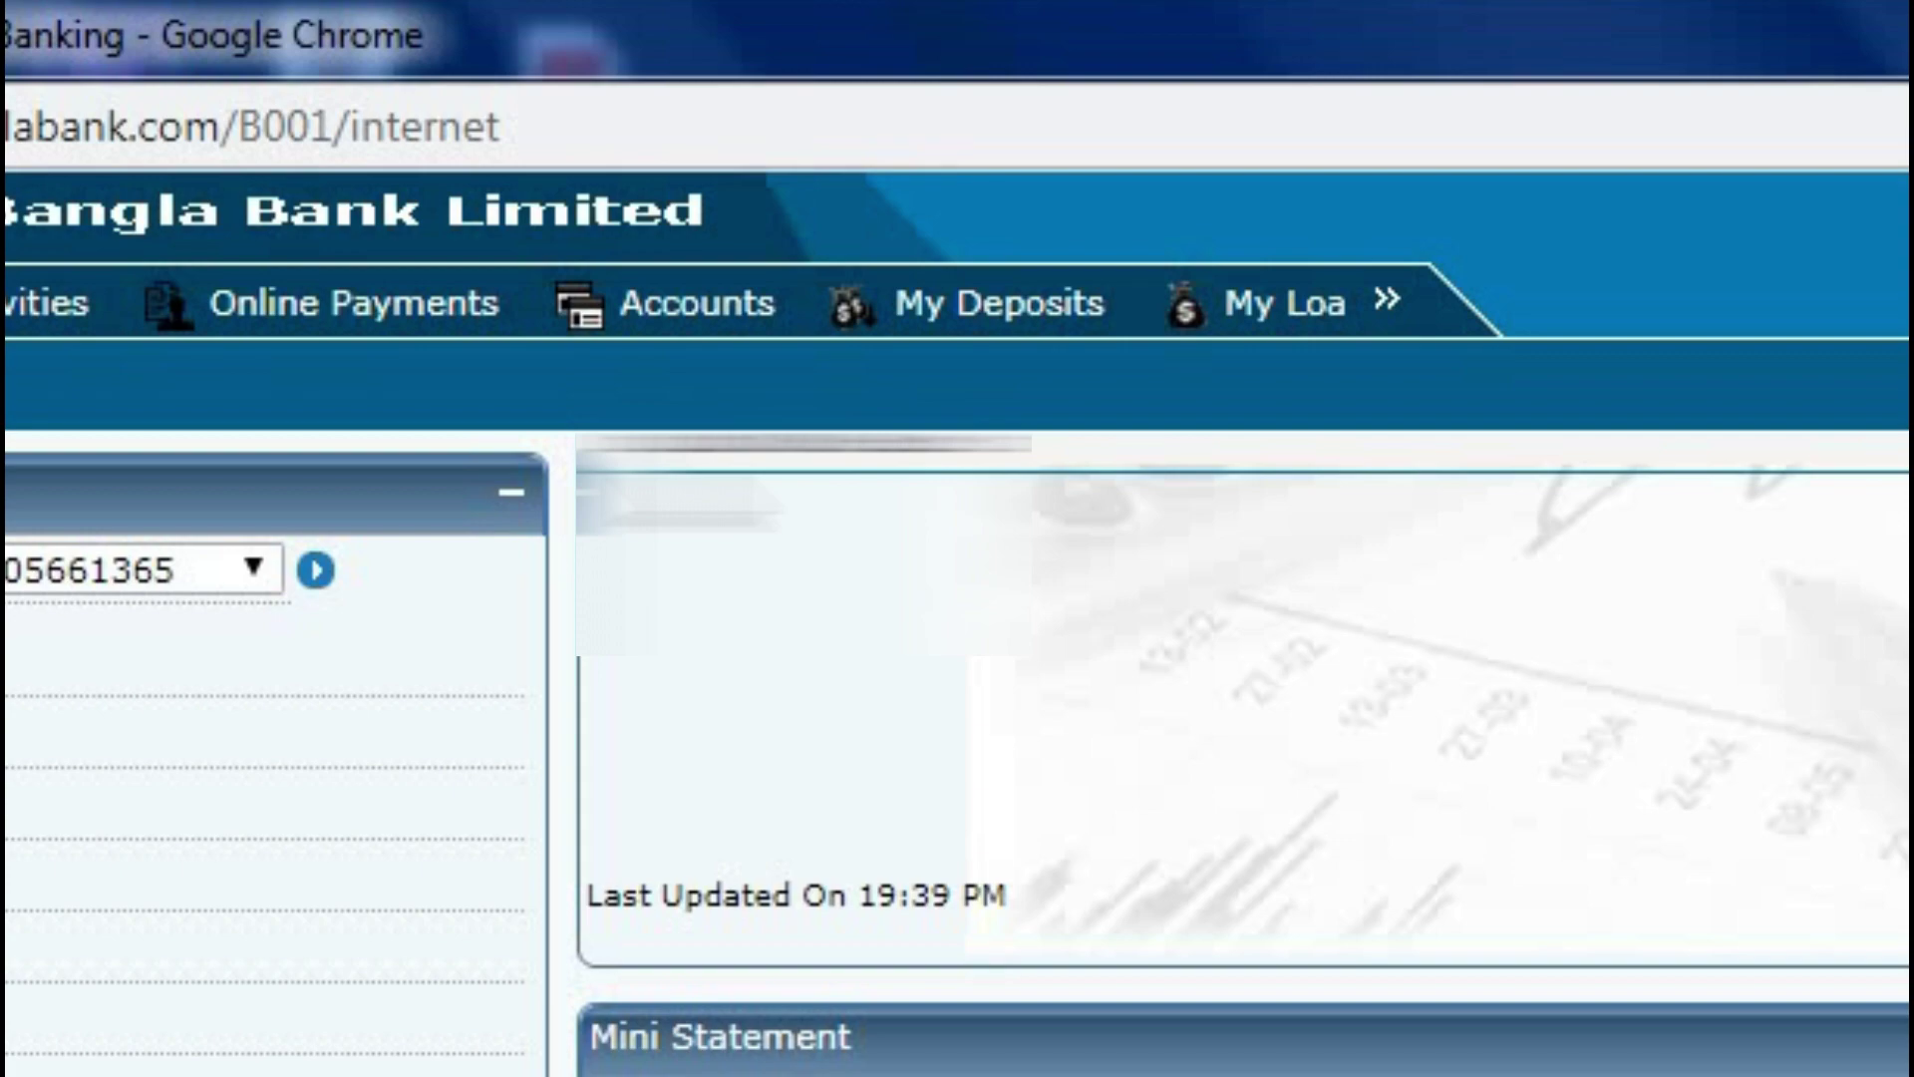
Open the Account Activity page for the bank accounts
mouse_move(722, 311)
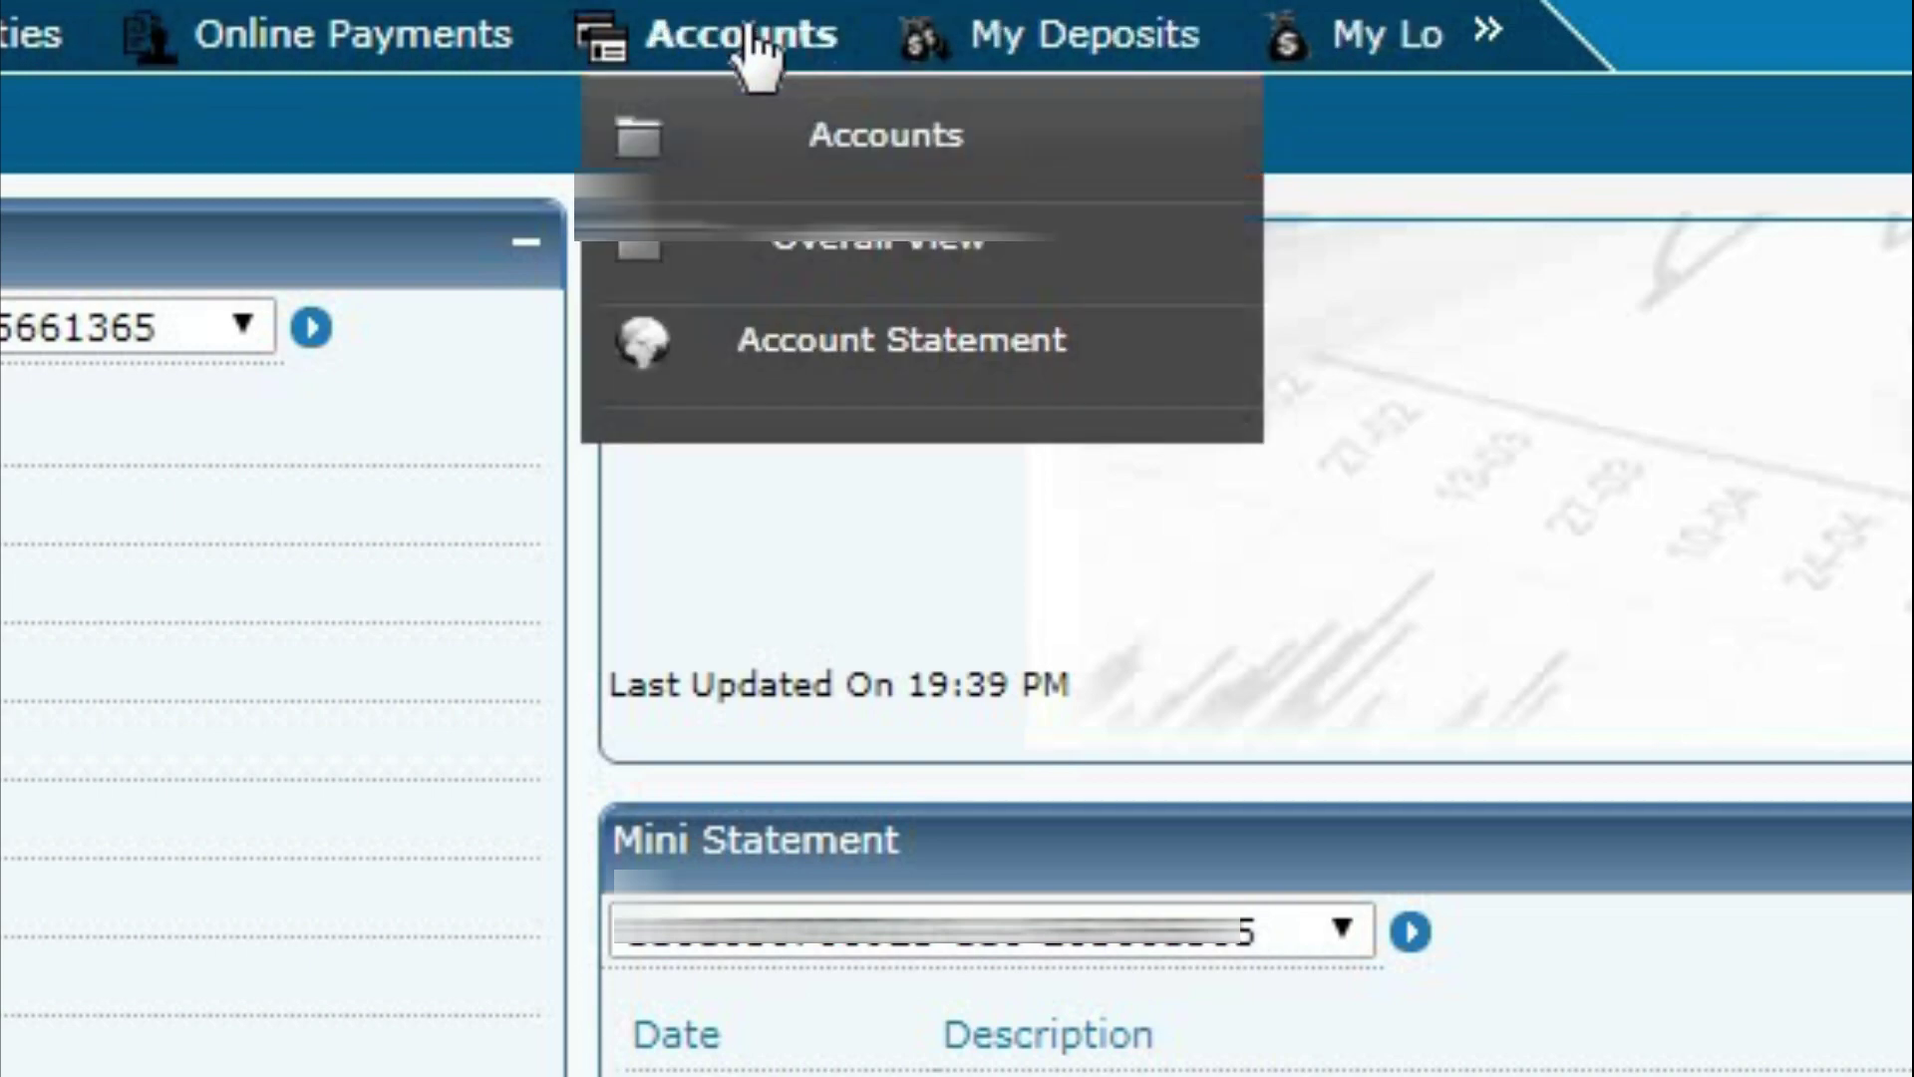
mouse_move(1033, 155)
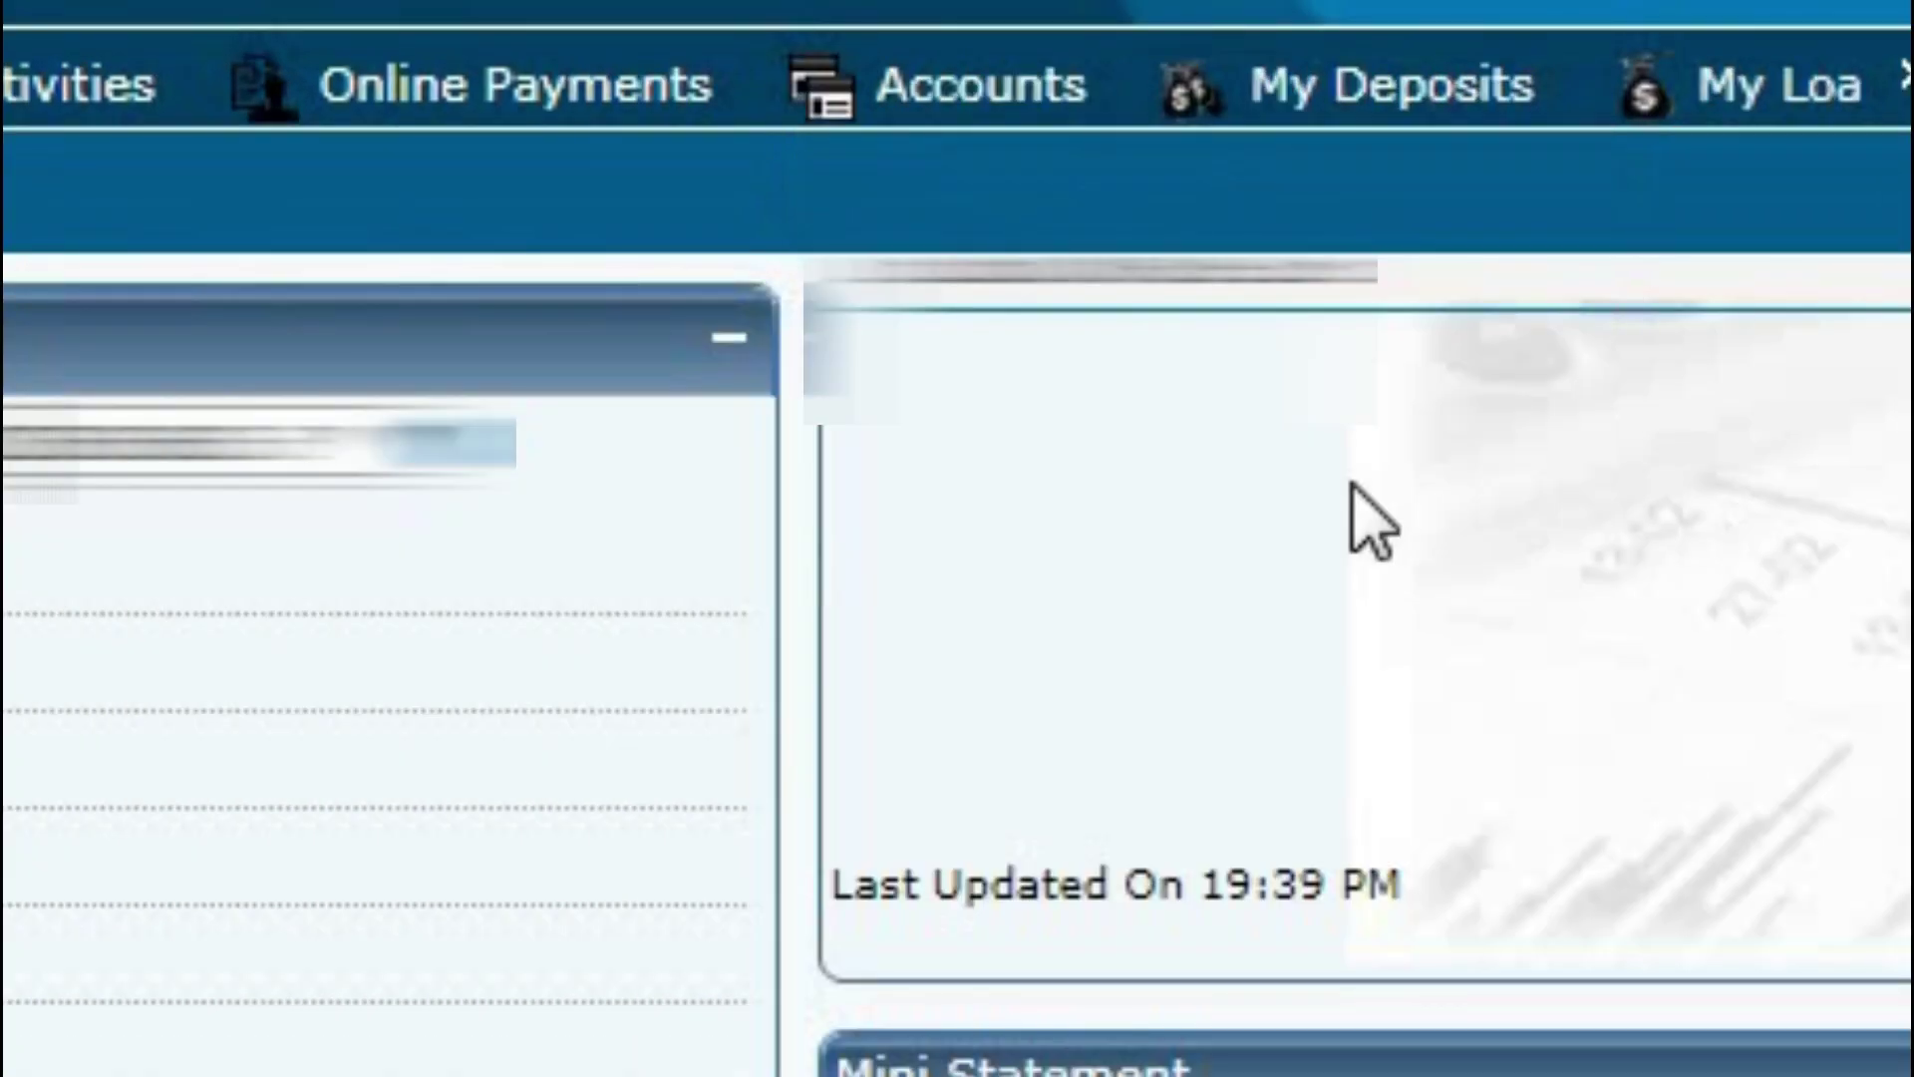
mouse_move(1225, 136)
mouse_move(1097, 234)
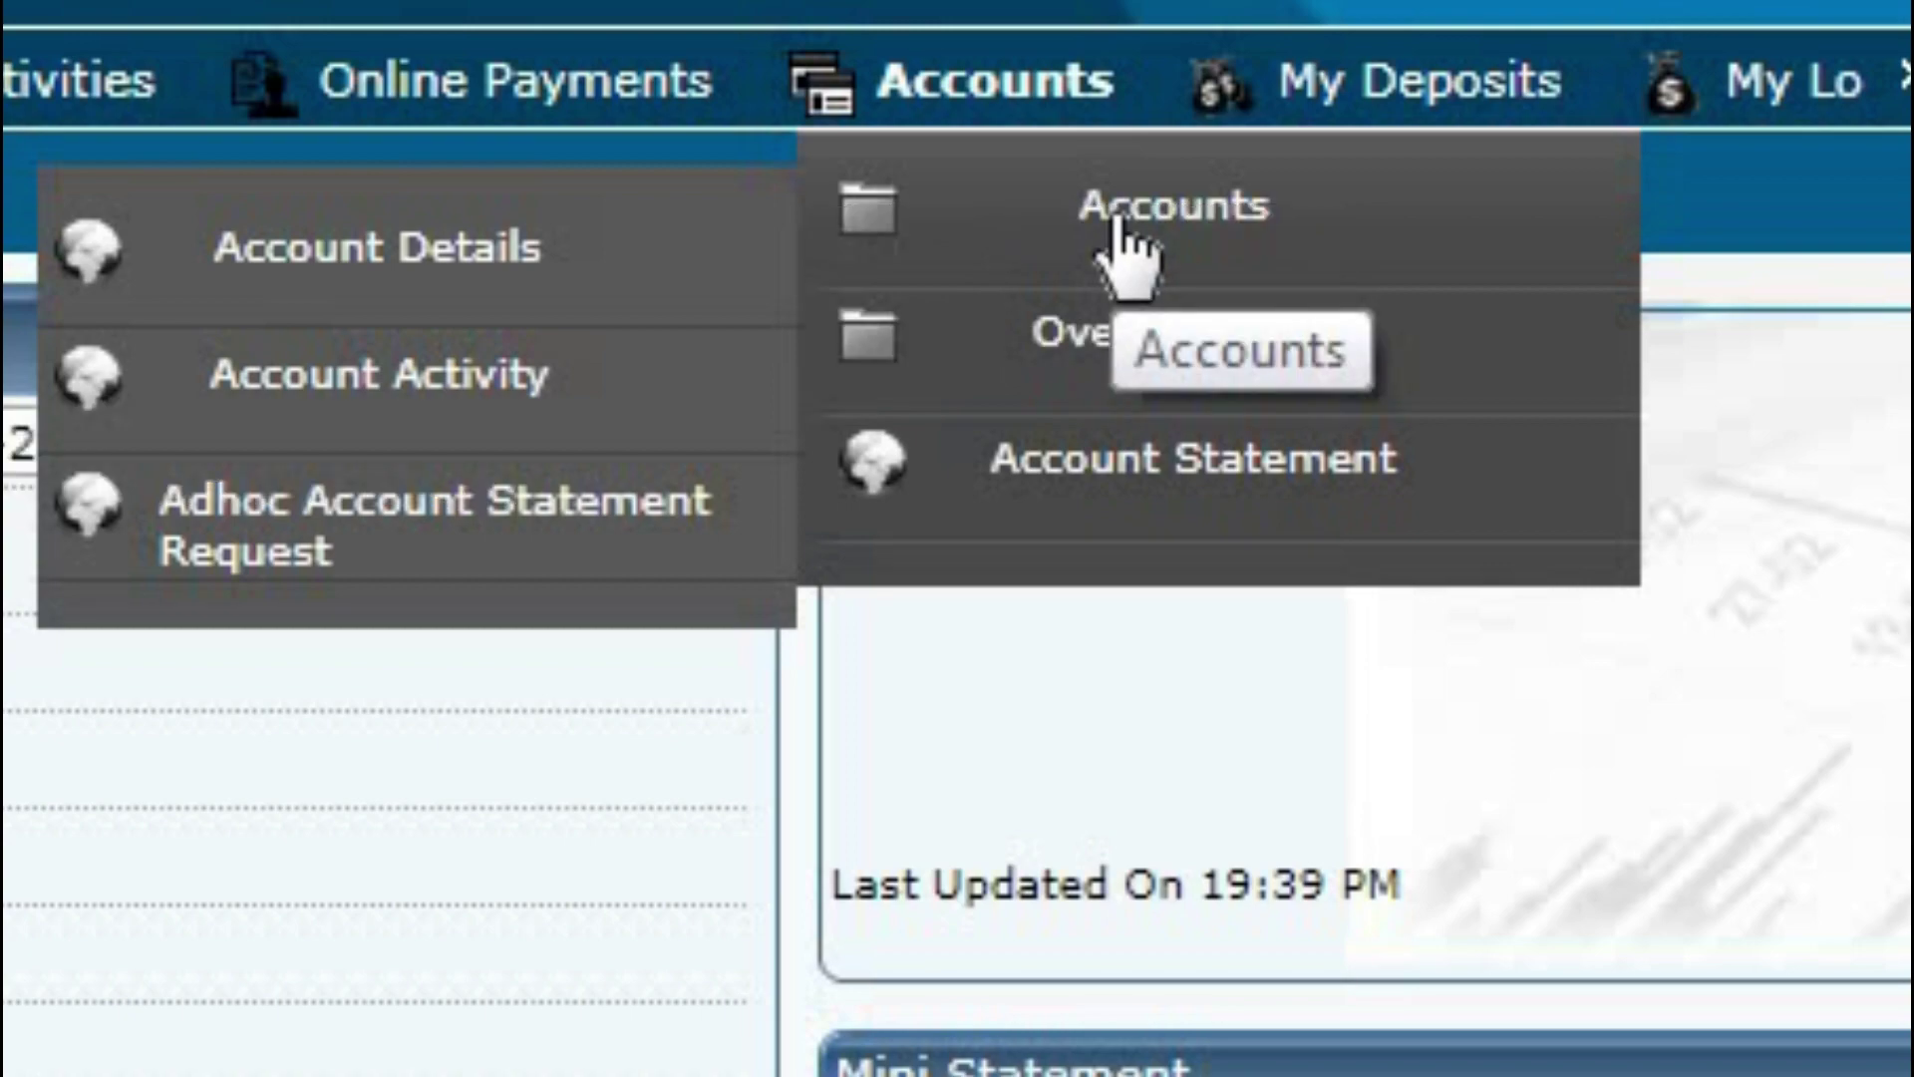
click(613, 423)
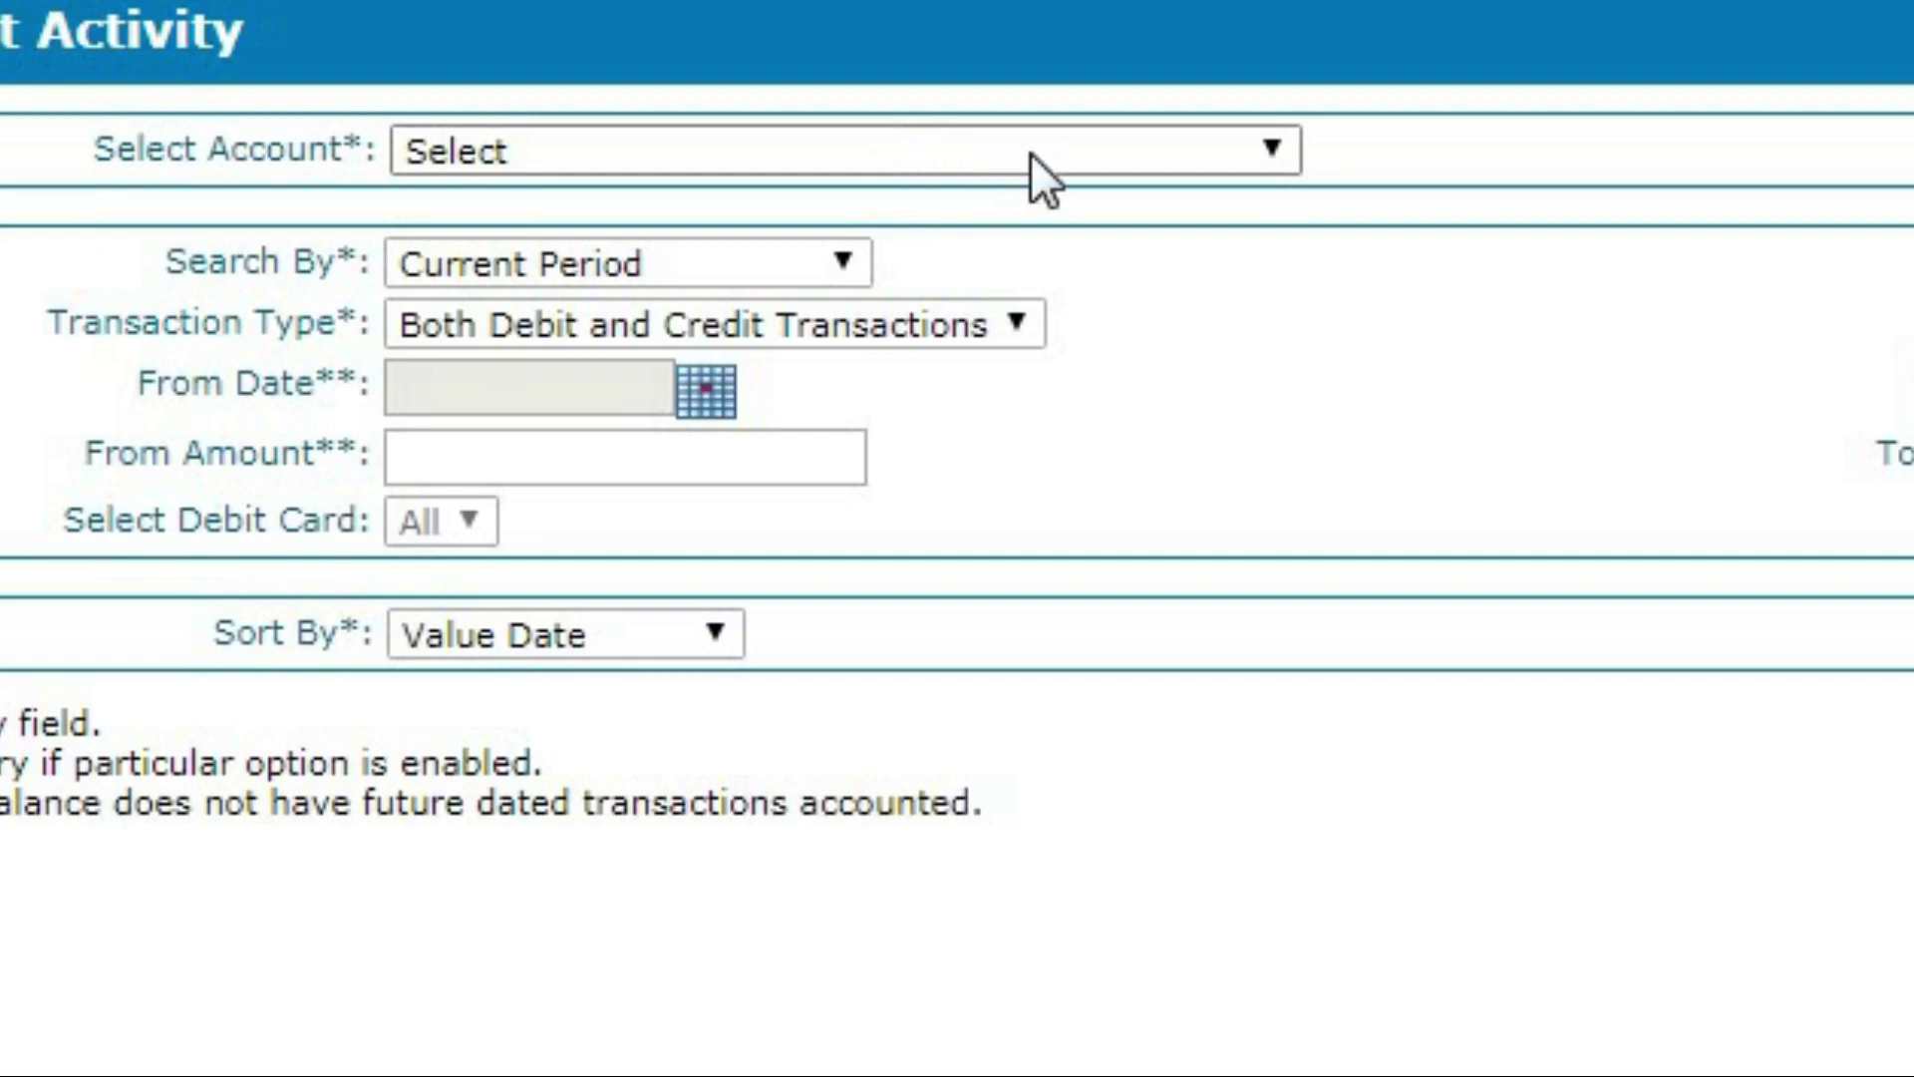
Select the branch account at the end of the account list and keep the search on Current Period
click(1070, 148)
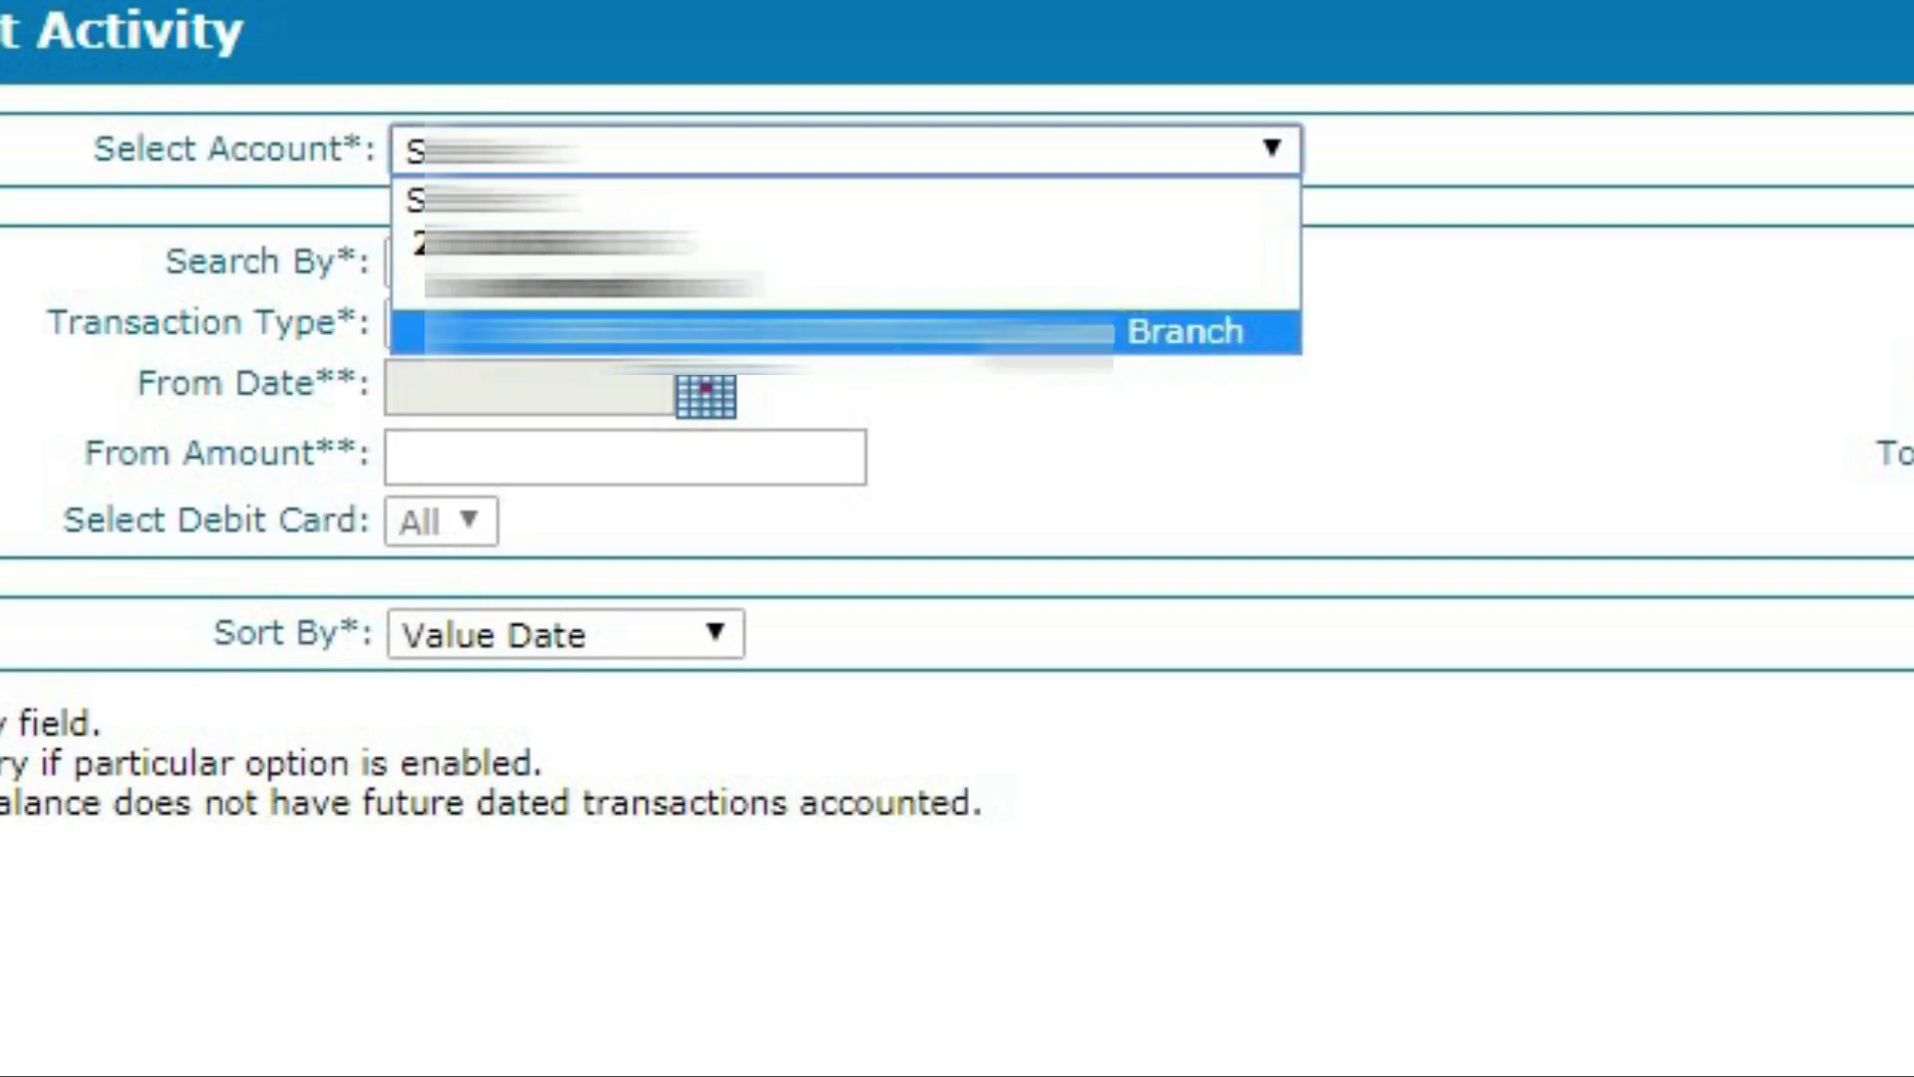
click(997, 331)
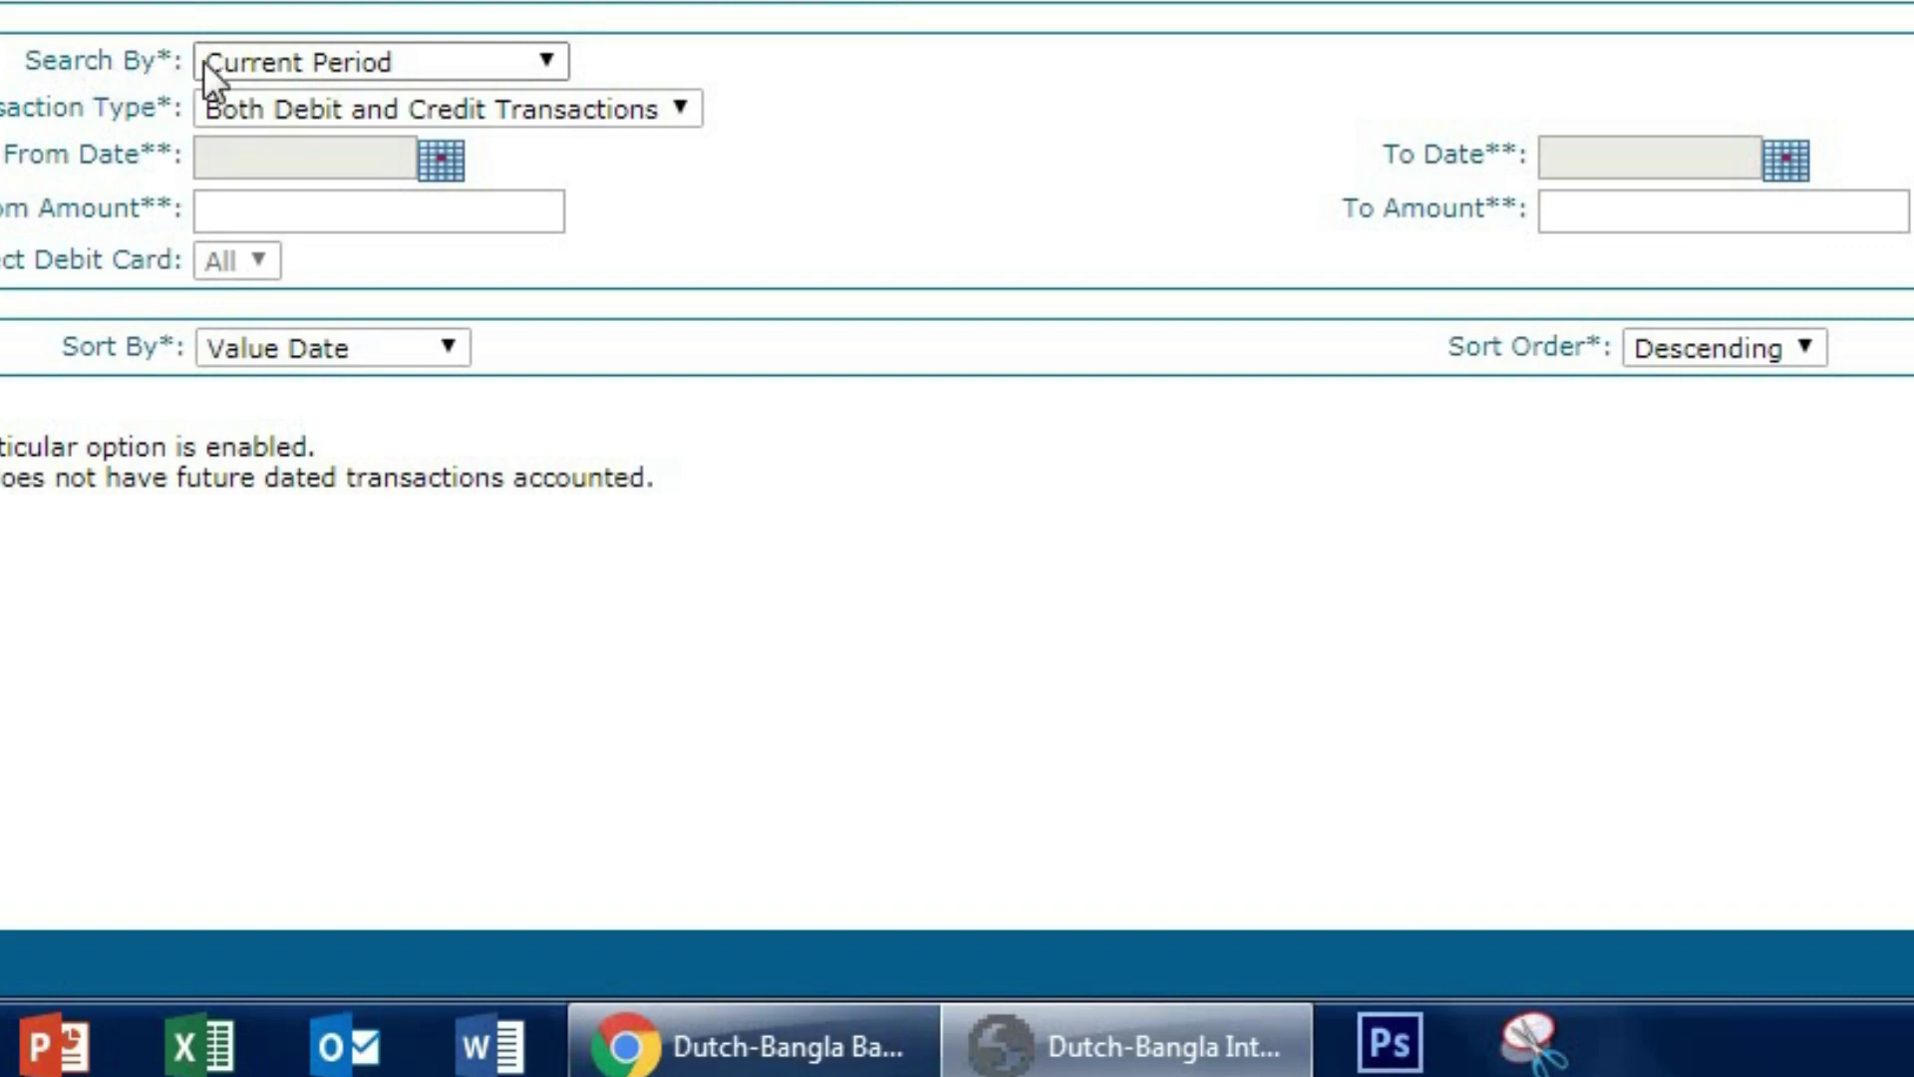
click(423, 69)
click(422, 67)
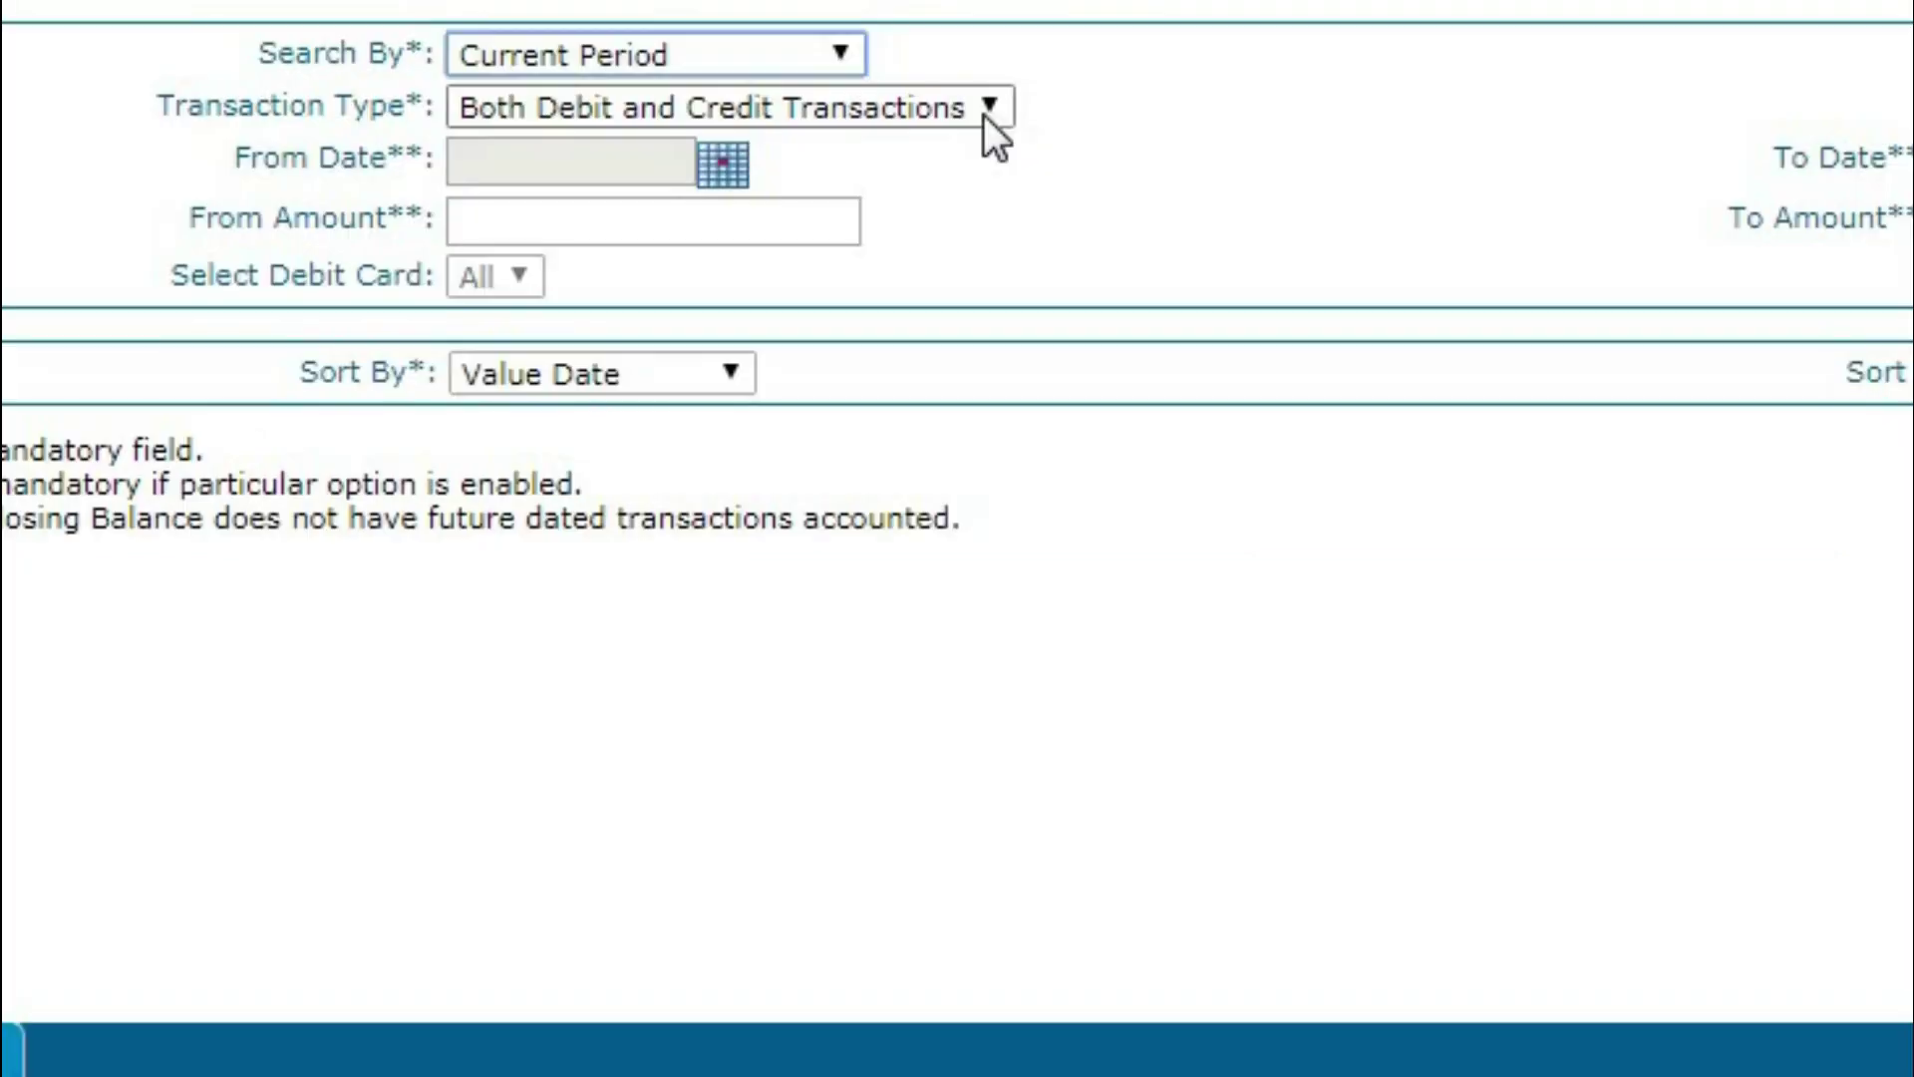
Try the Debit Transactions, Credit Transactions and Debit Card Transaction types, and return the transaction type to Both Debit and Credit Transactions
click(713, 451)
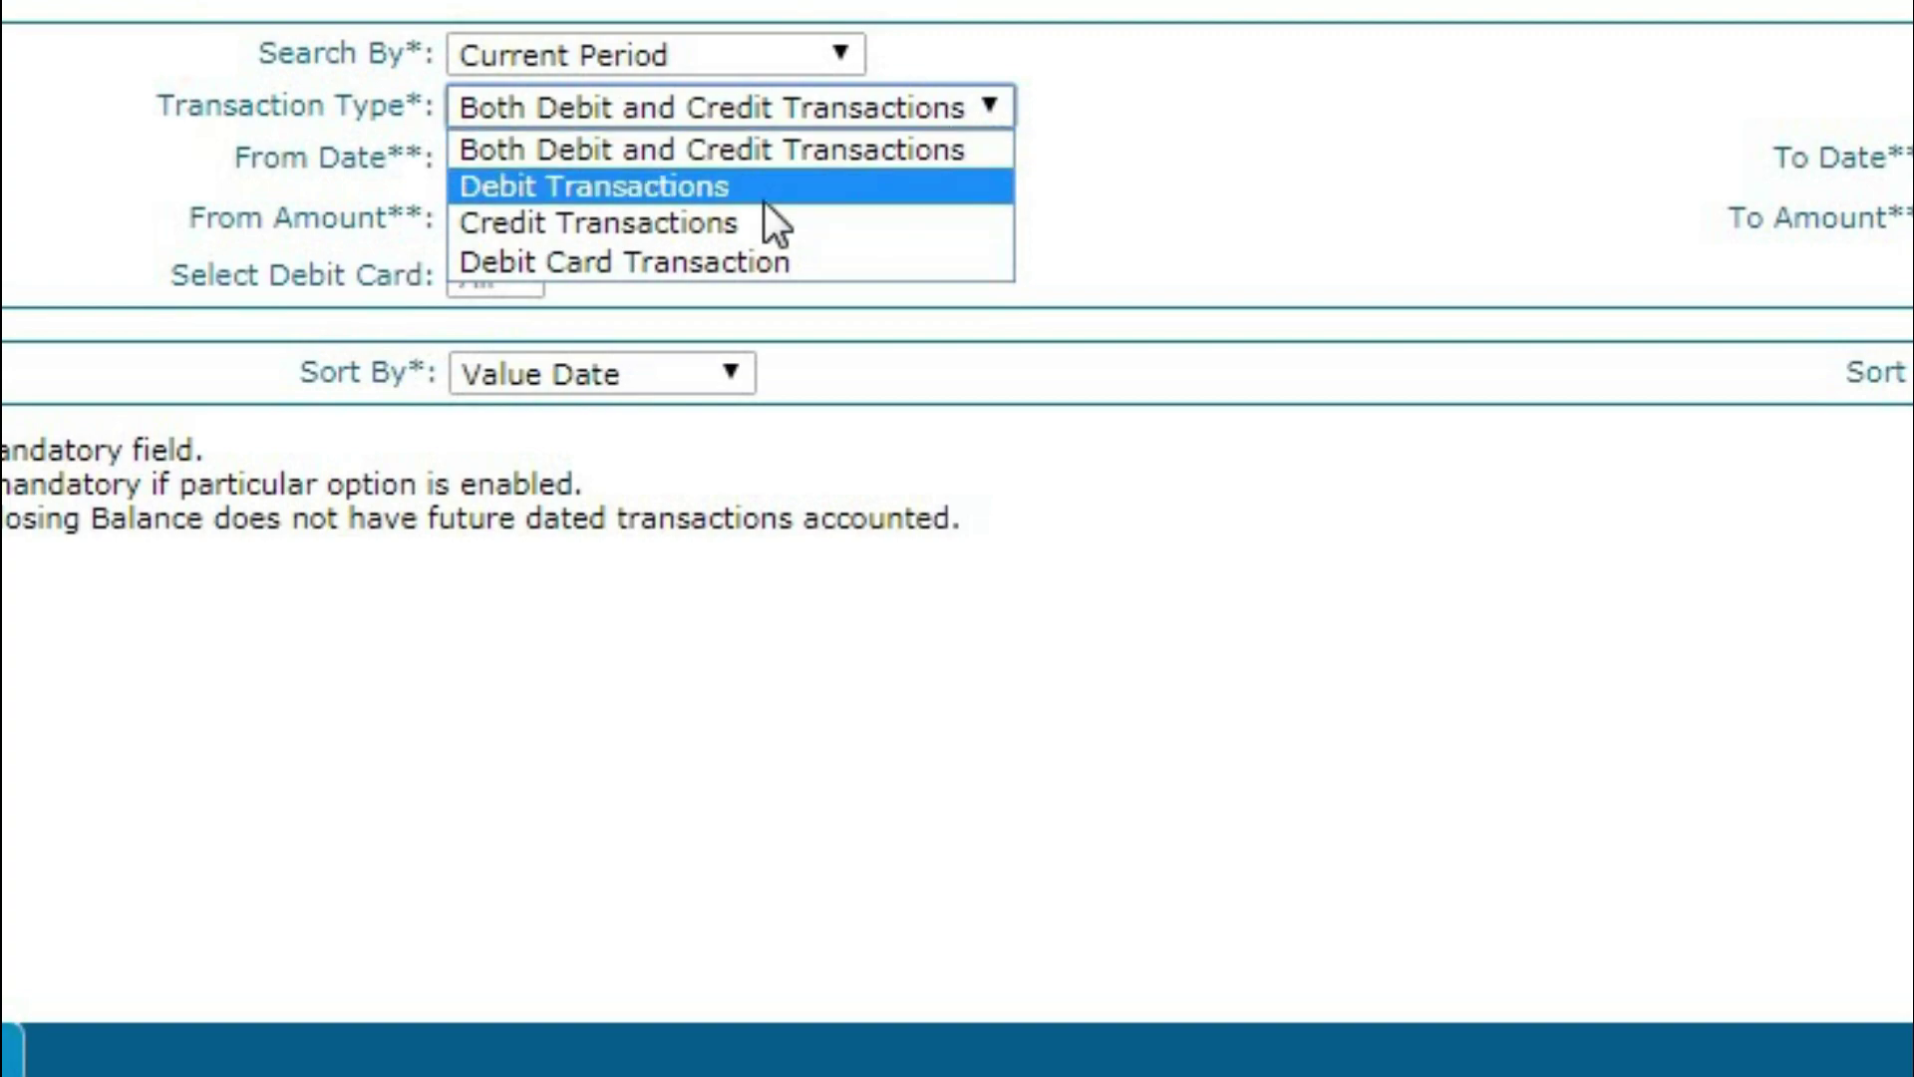
click(824, 181)
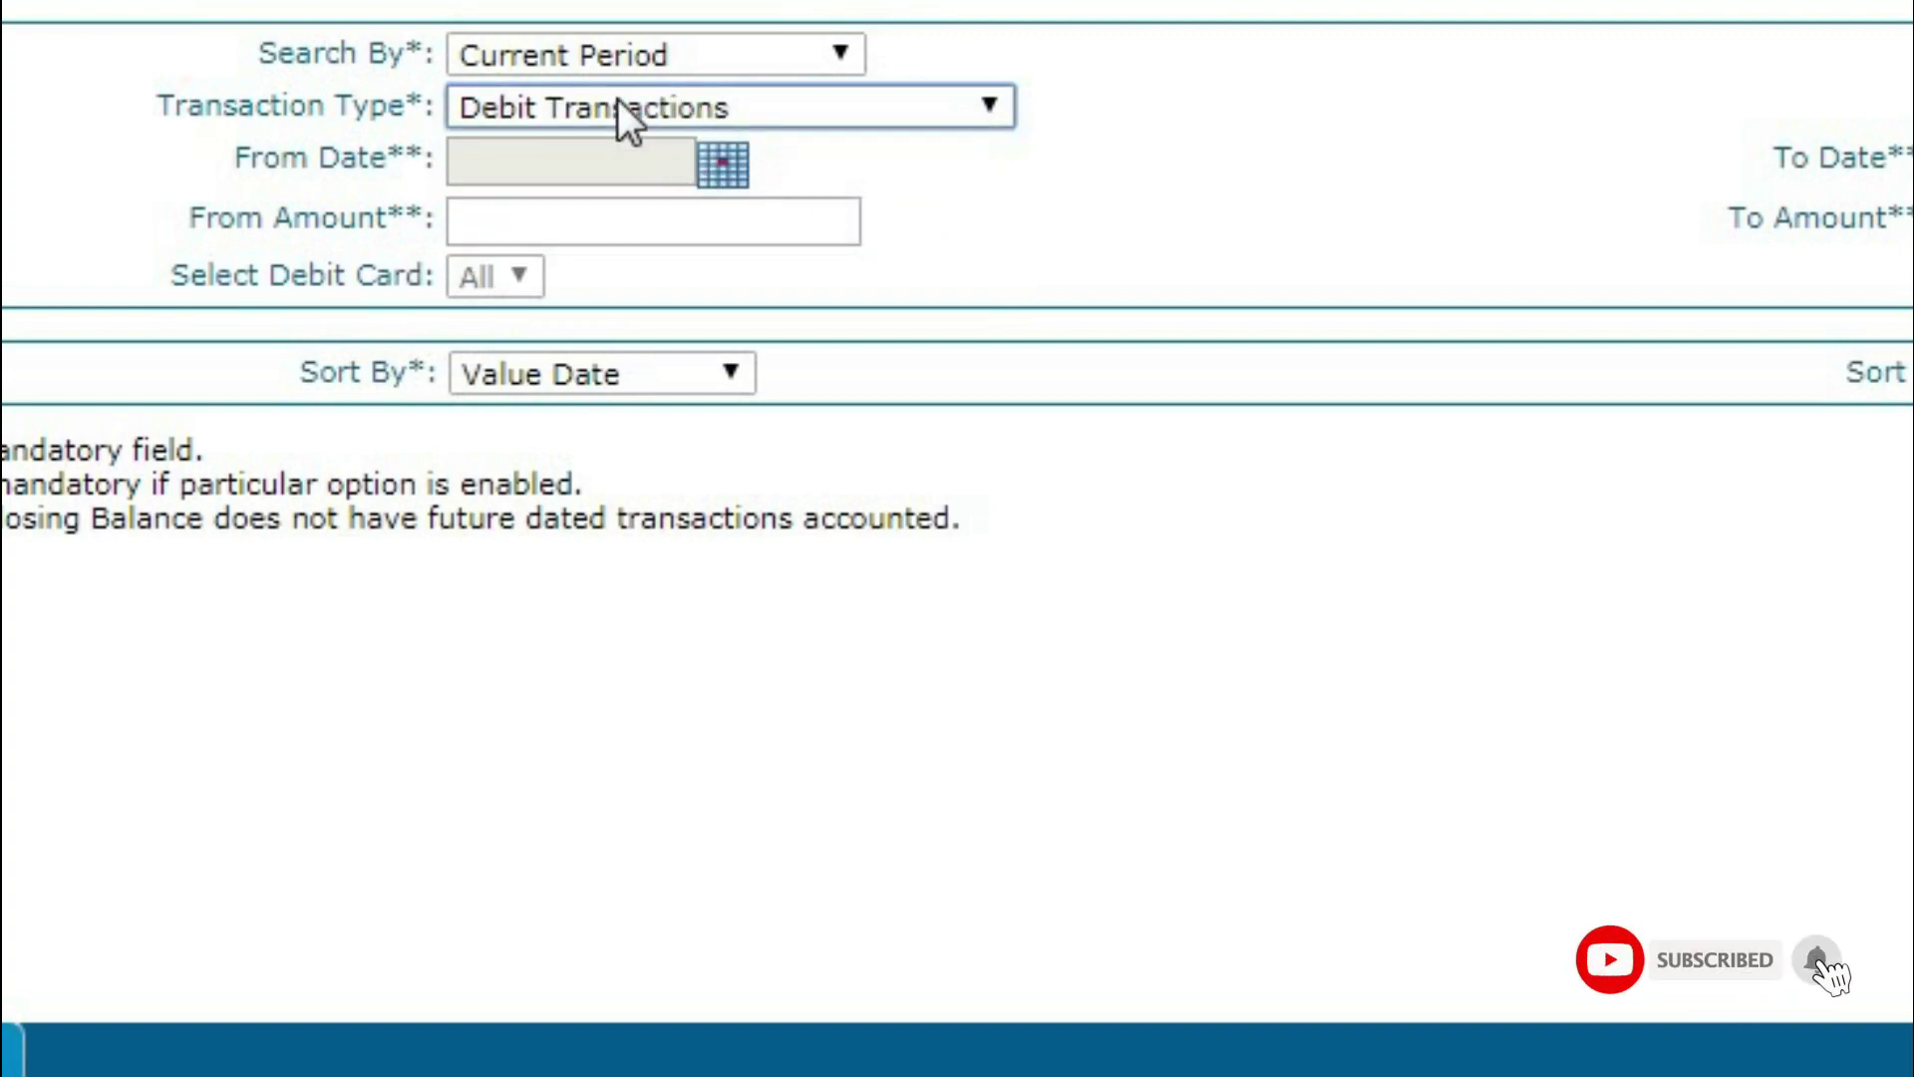
click(884, 118)
click(654, 224)
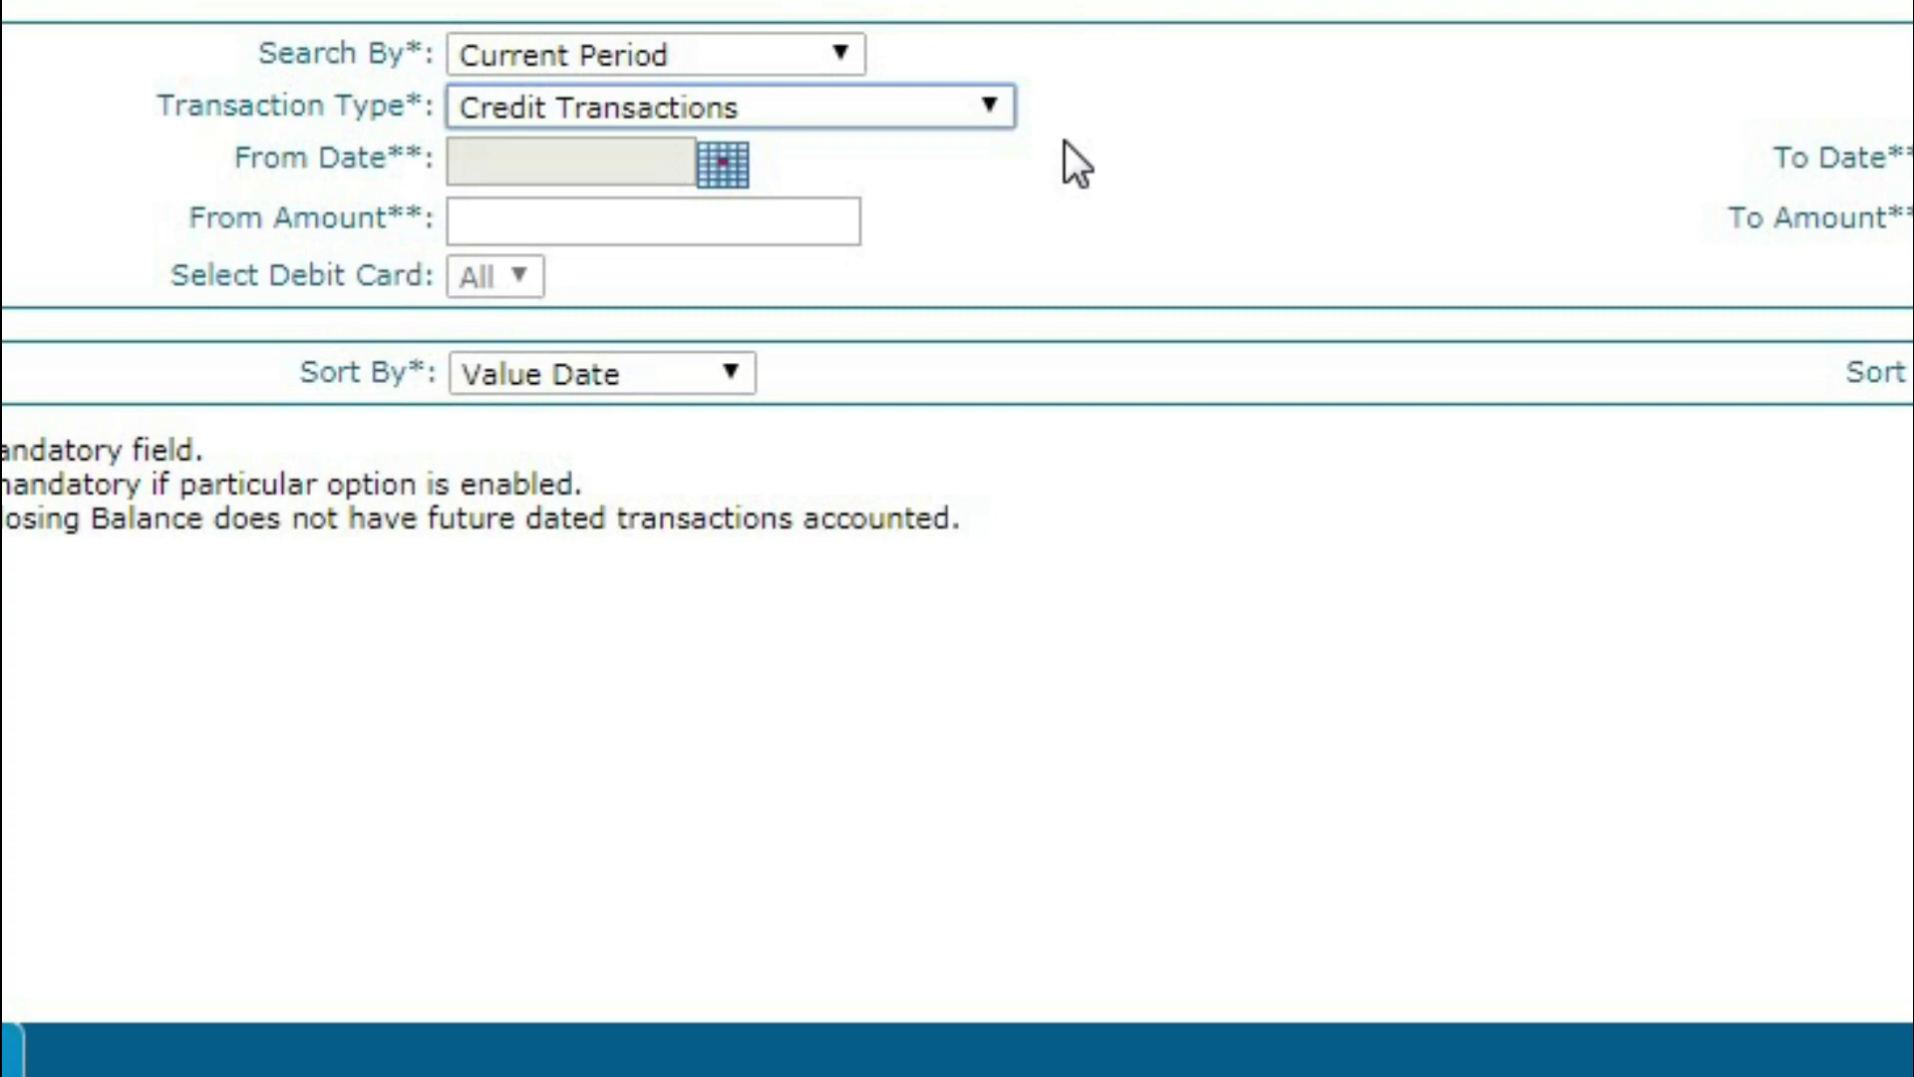
click(903, 112)
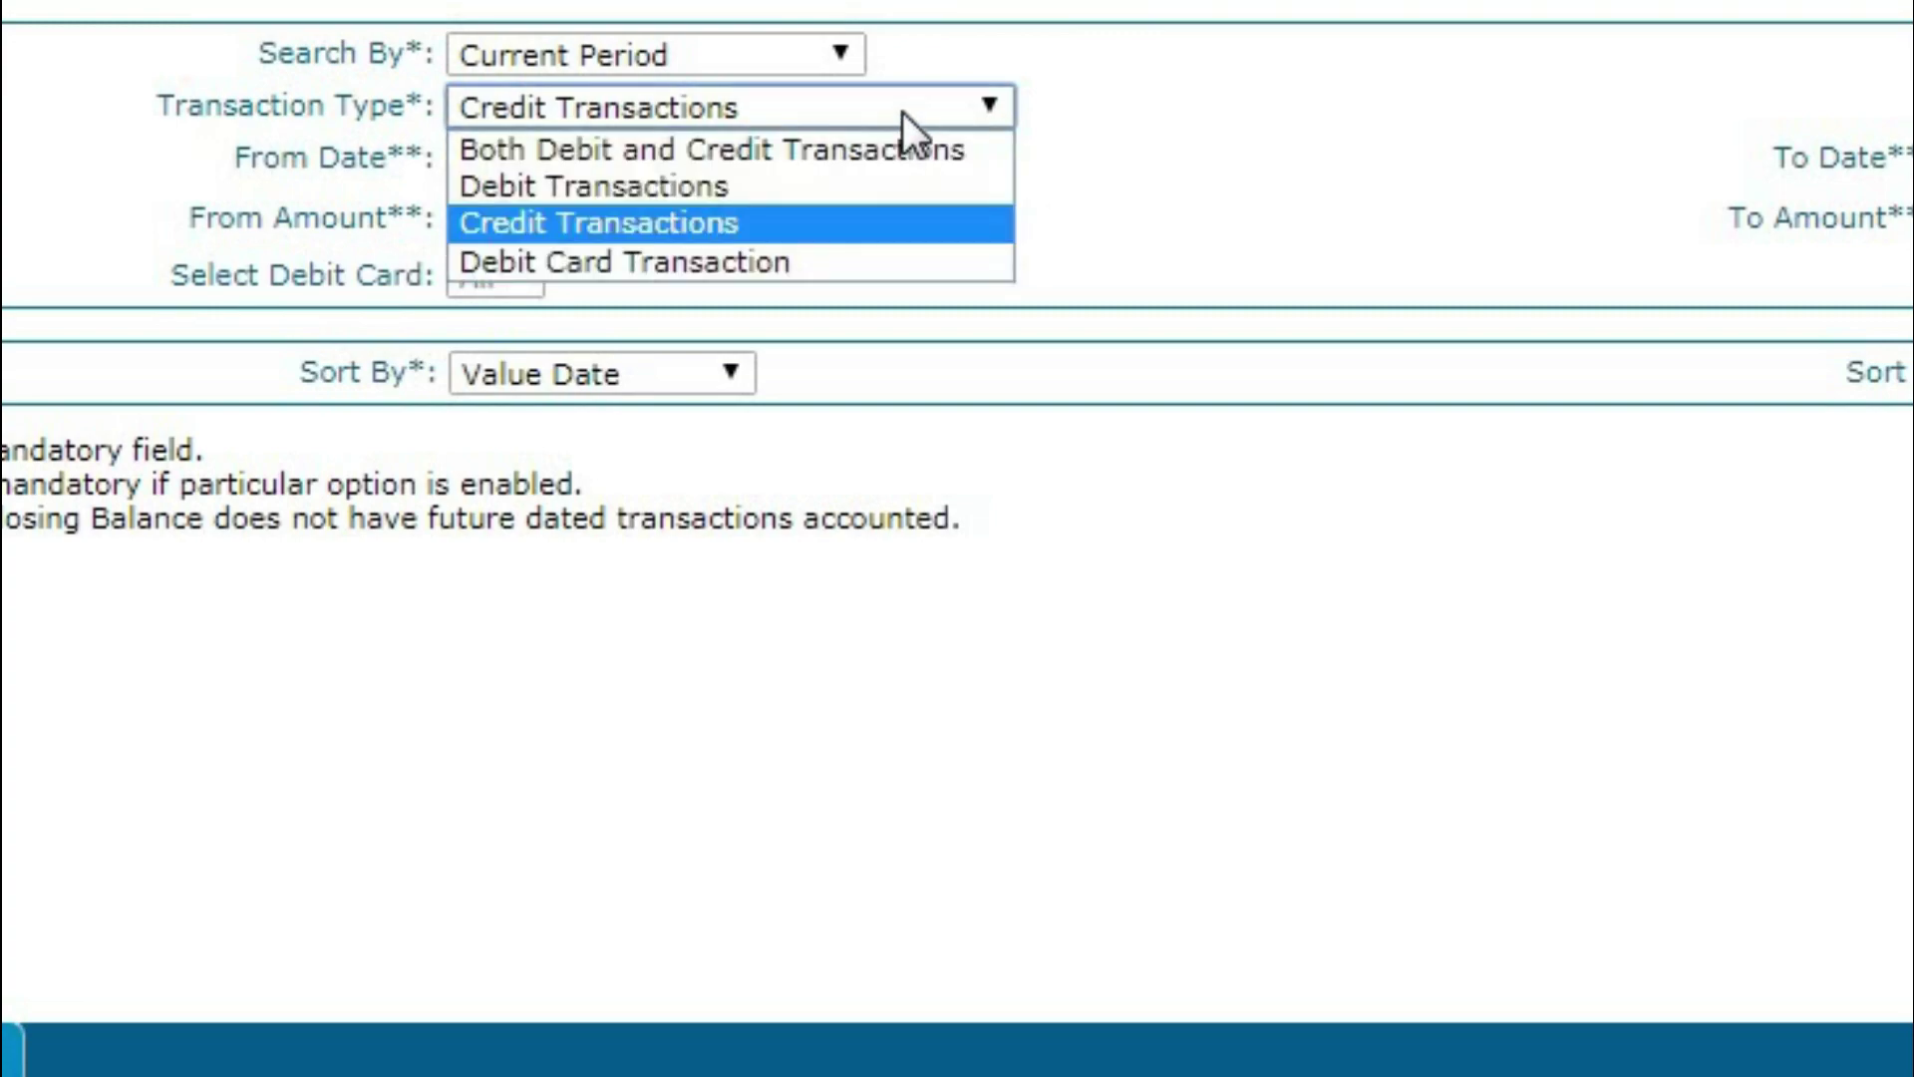
click(726, 261)
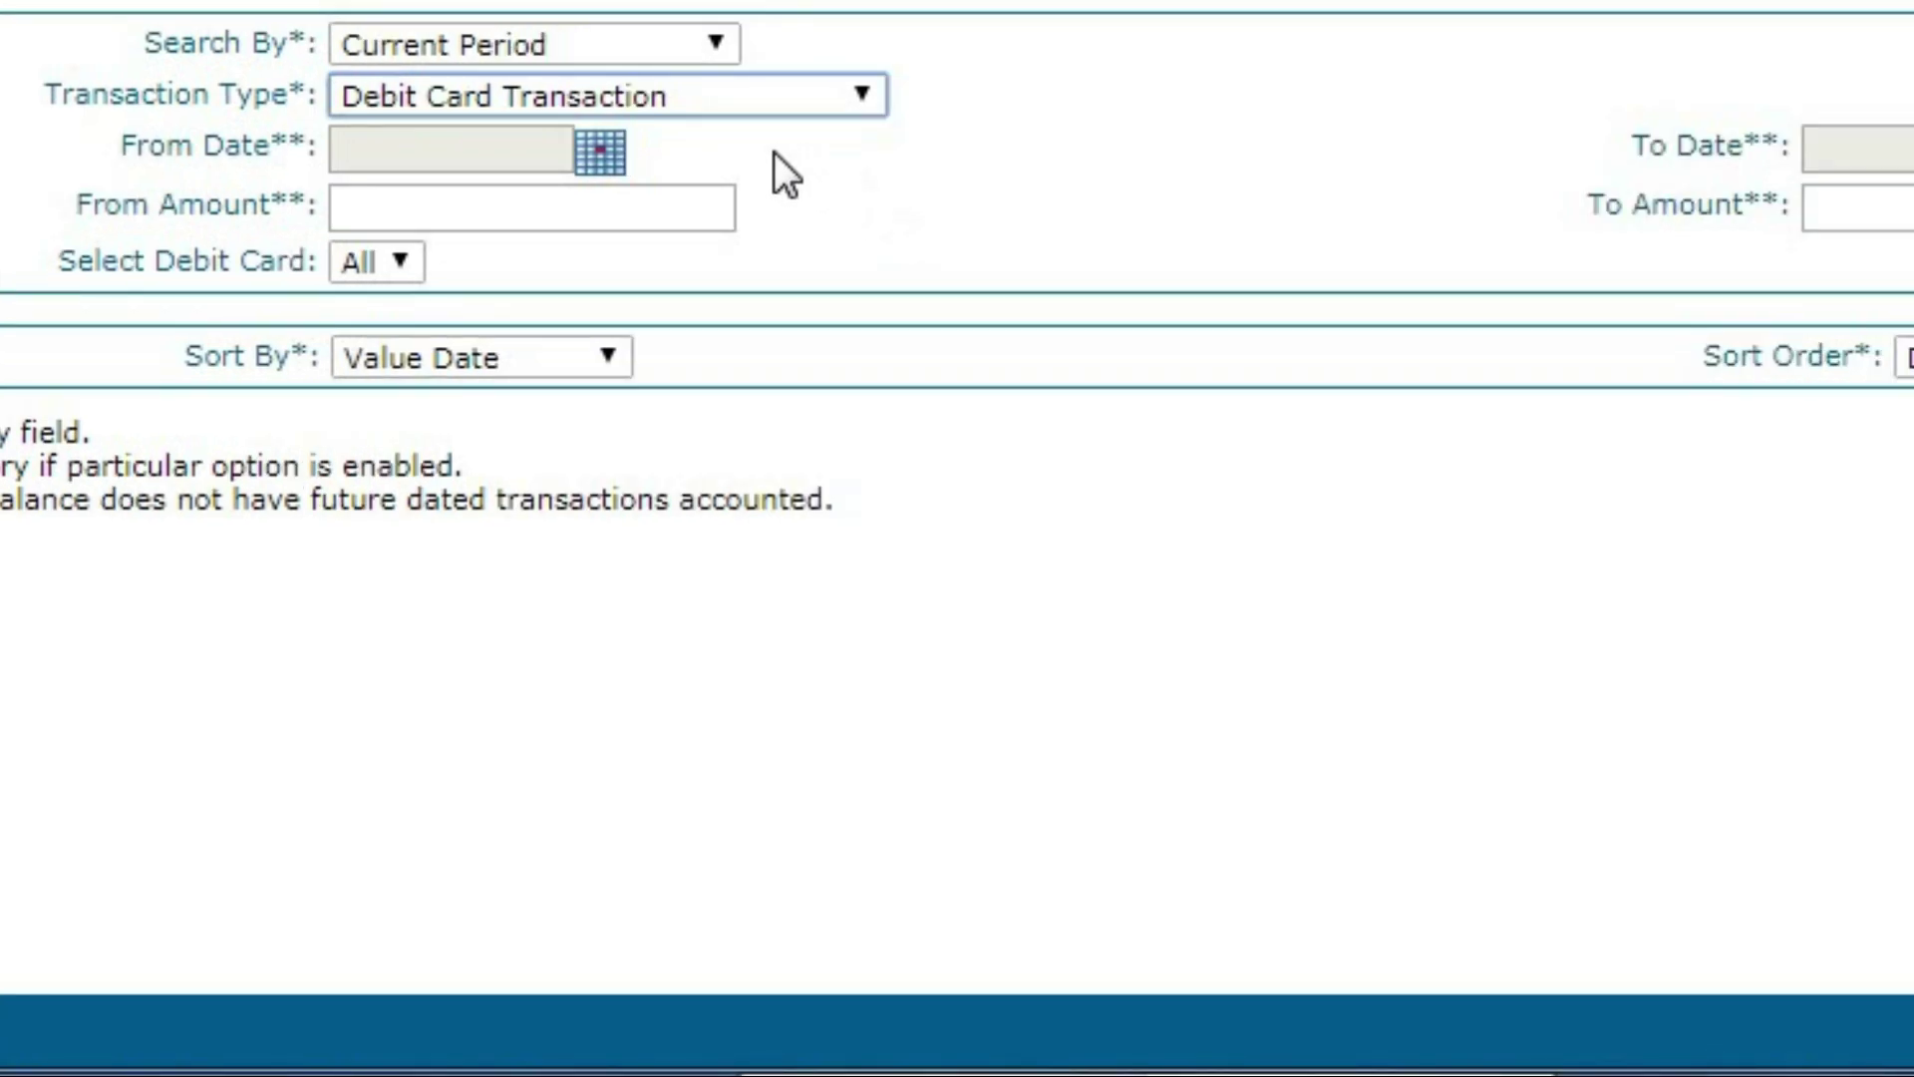
click(782, 92)
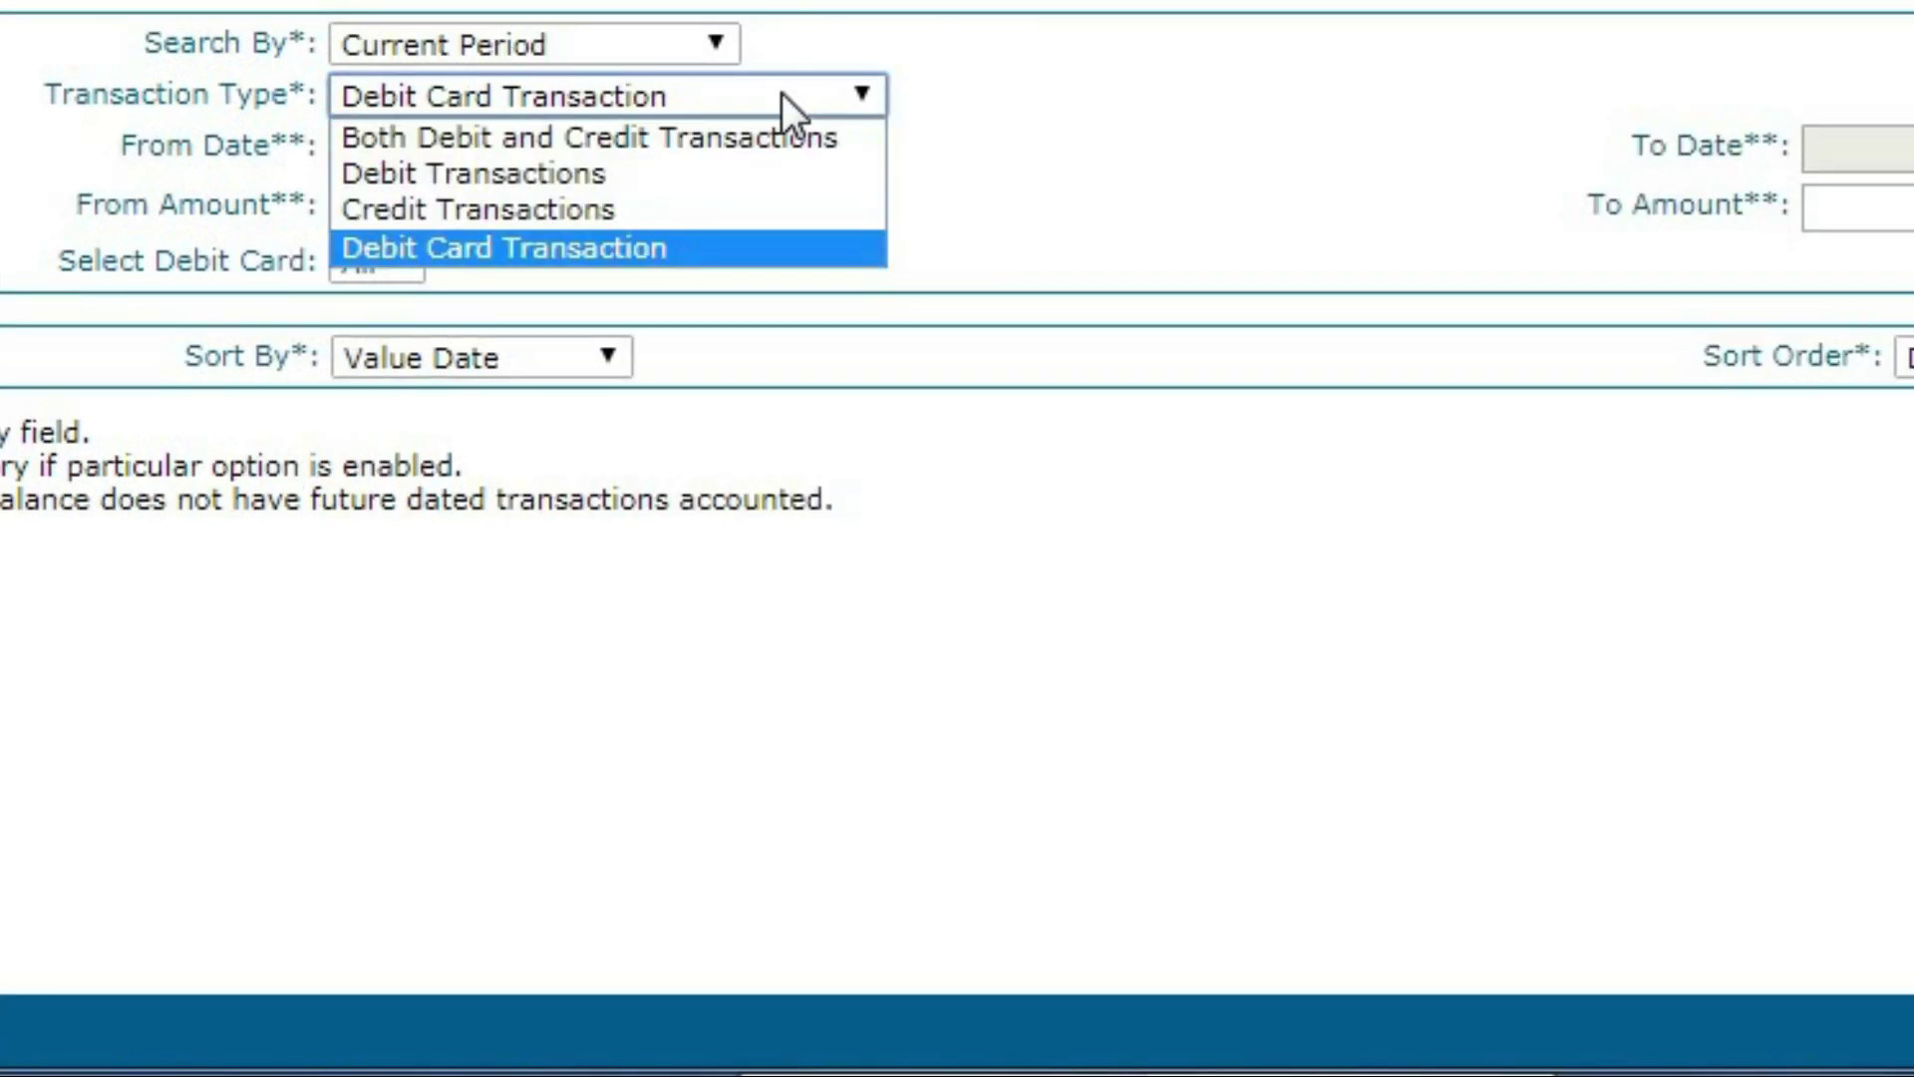
click(817, 140)
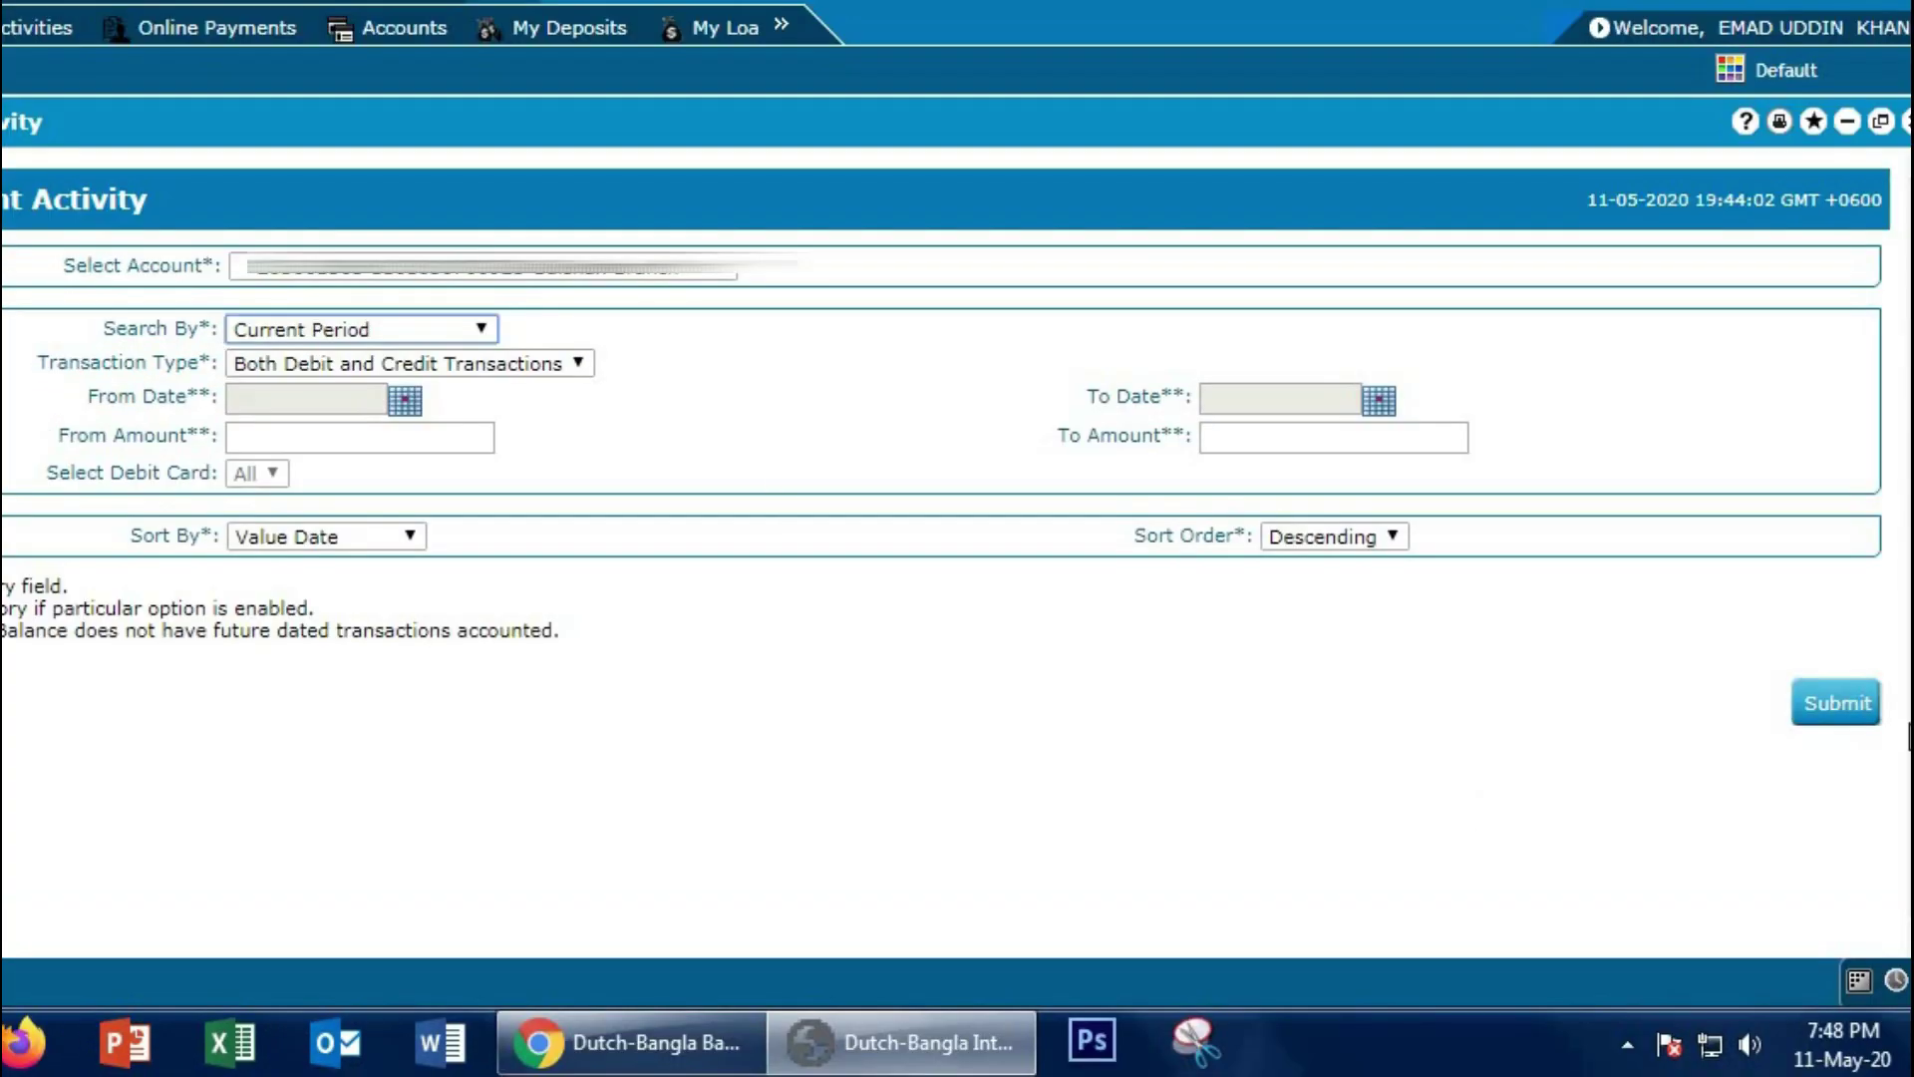
Submit the Current Period search and look through the listed account transactions
click(1857, 714)
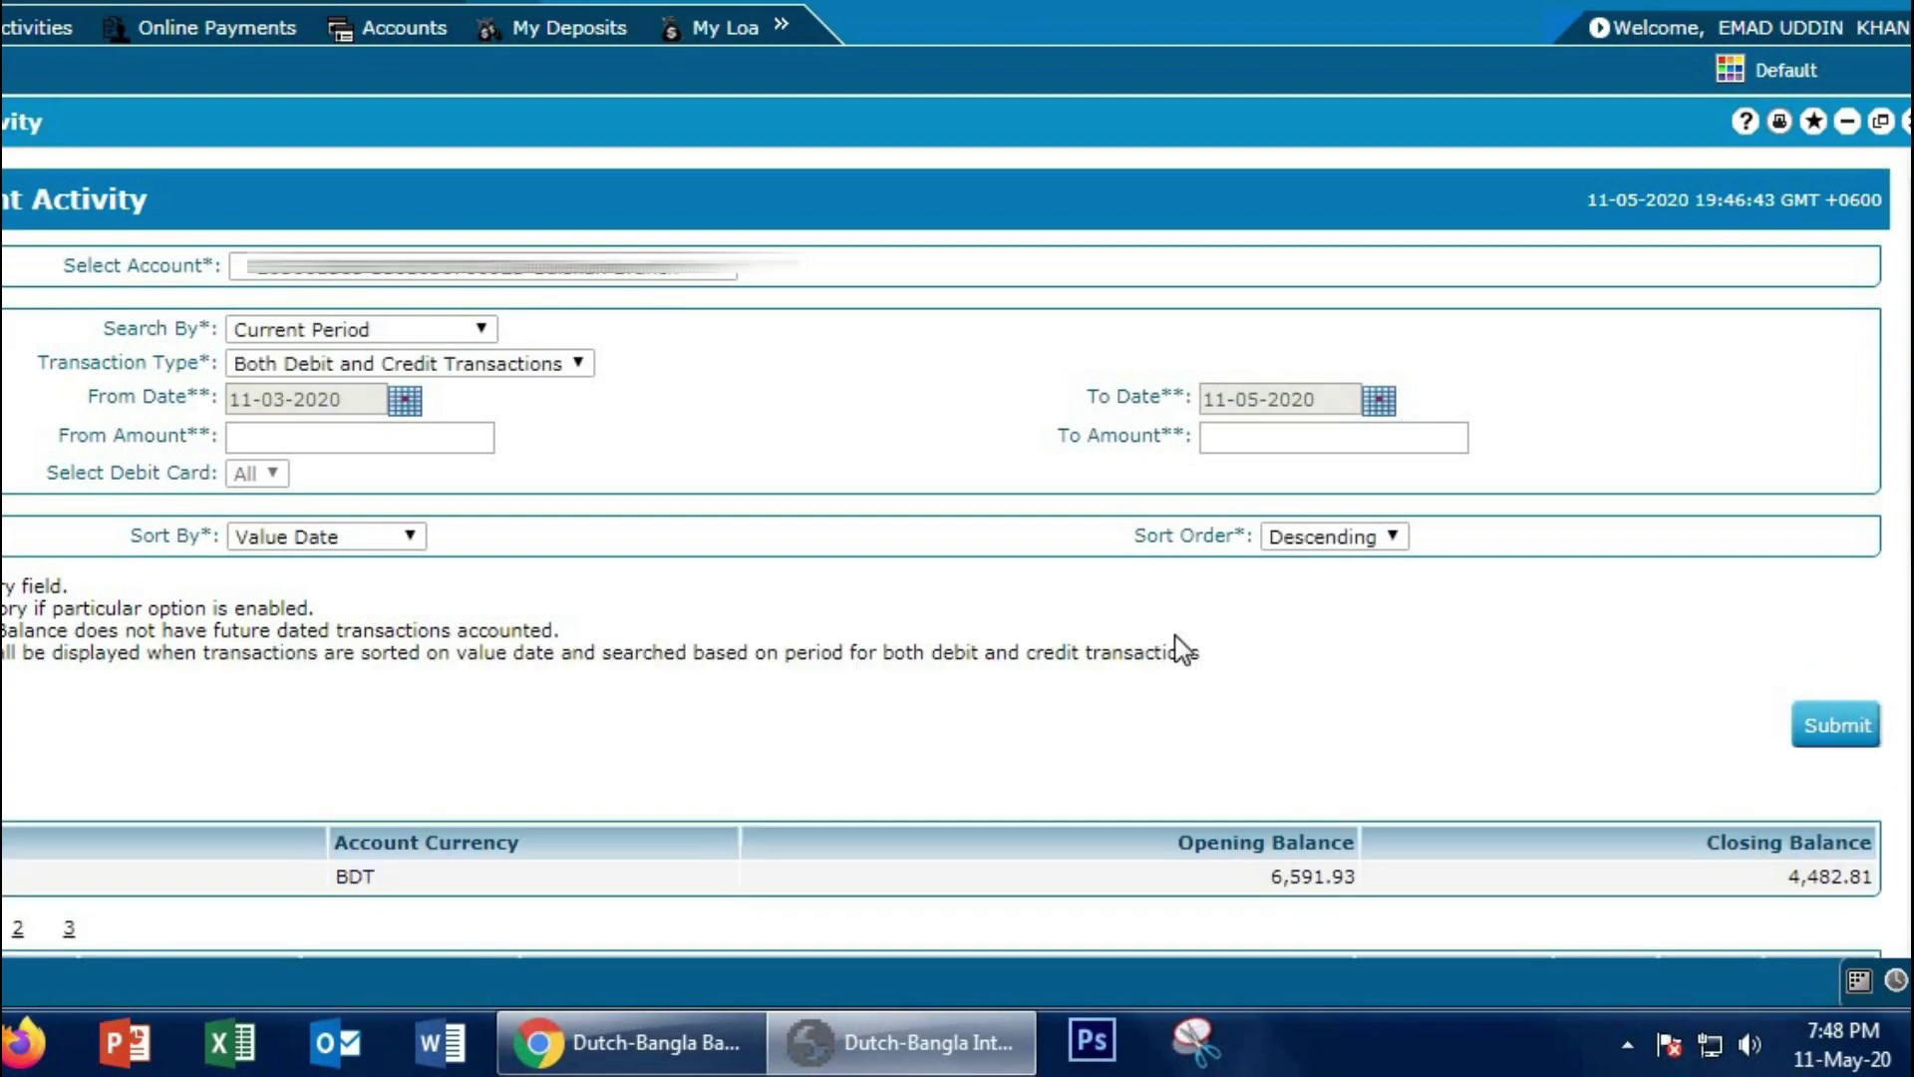
scroll(1177, 639, down, 6)
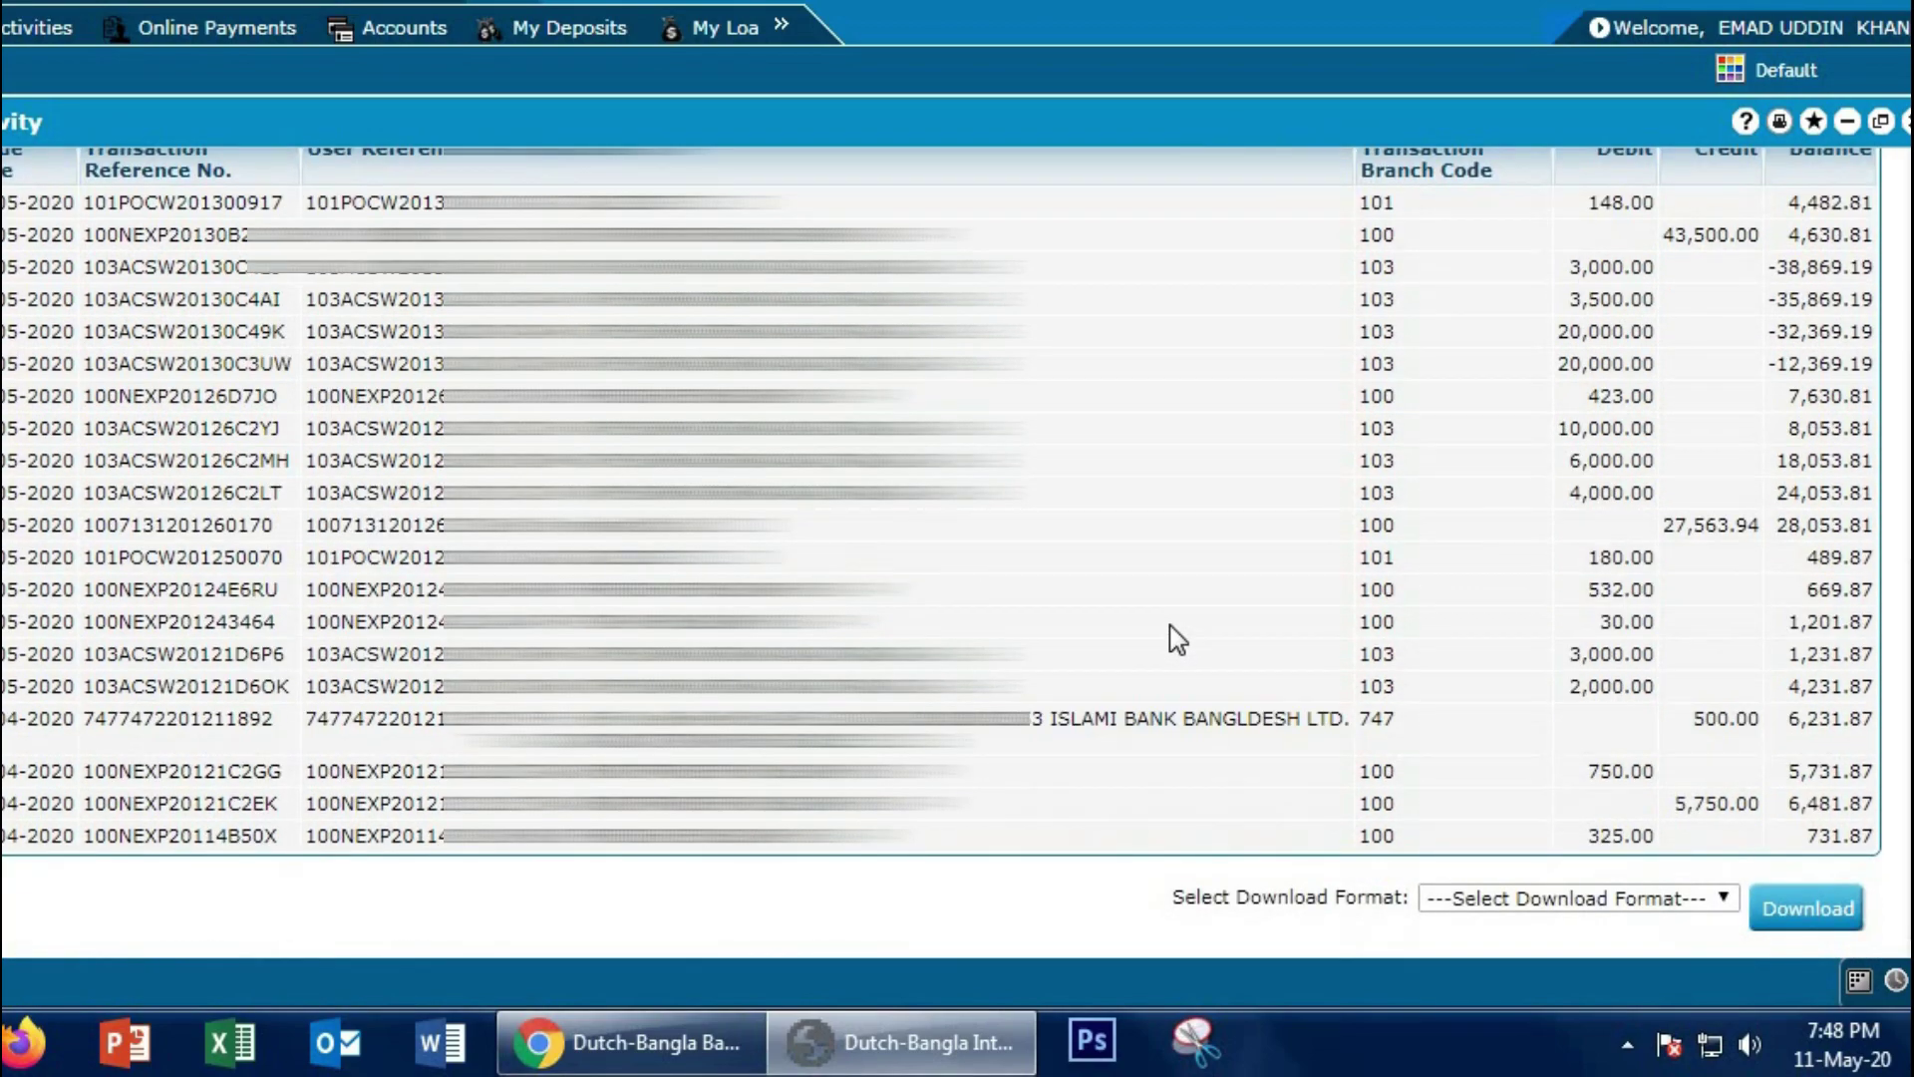
scroll(1178, 639, up, 6)
Change the search criterion to Previous Period and submit the account activity request
click(419, 324)
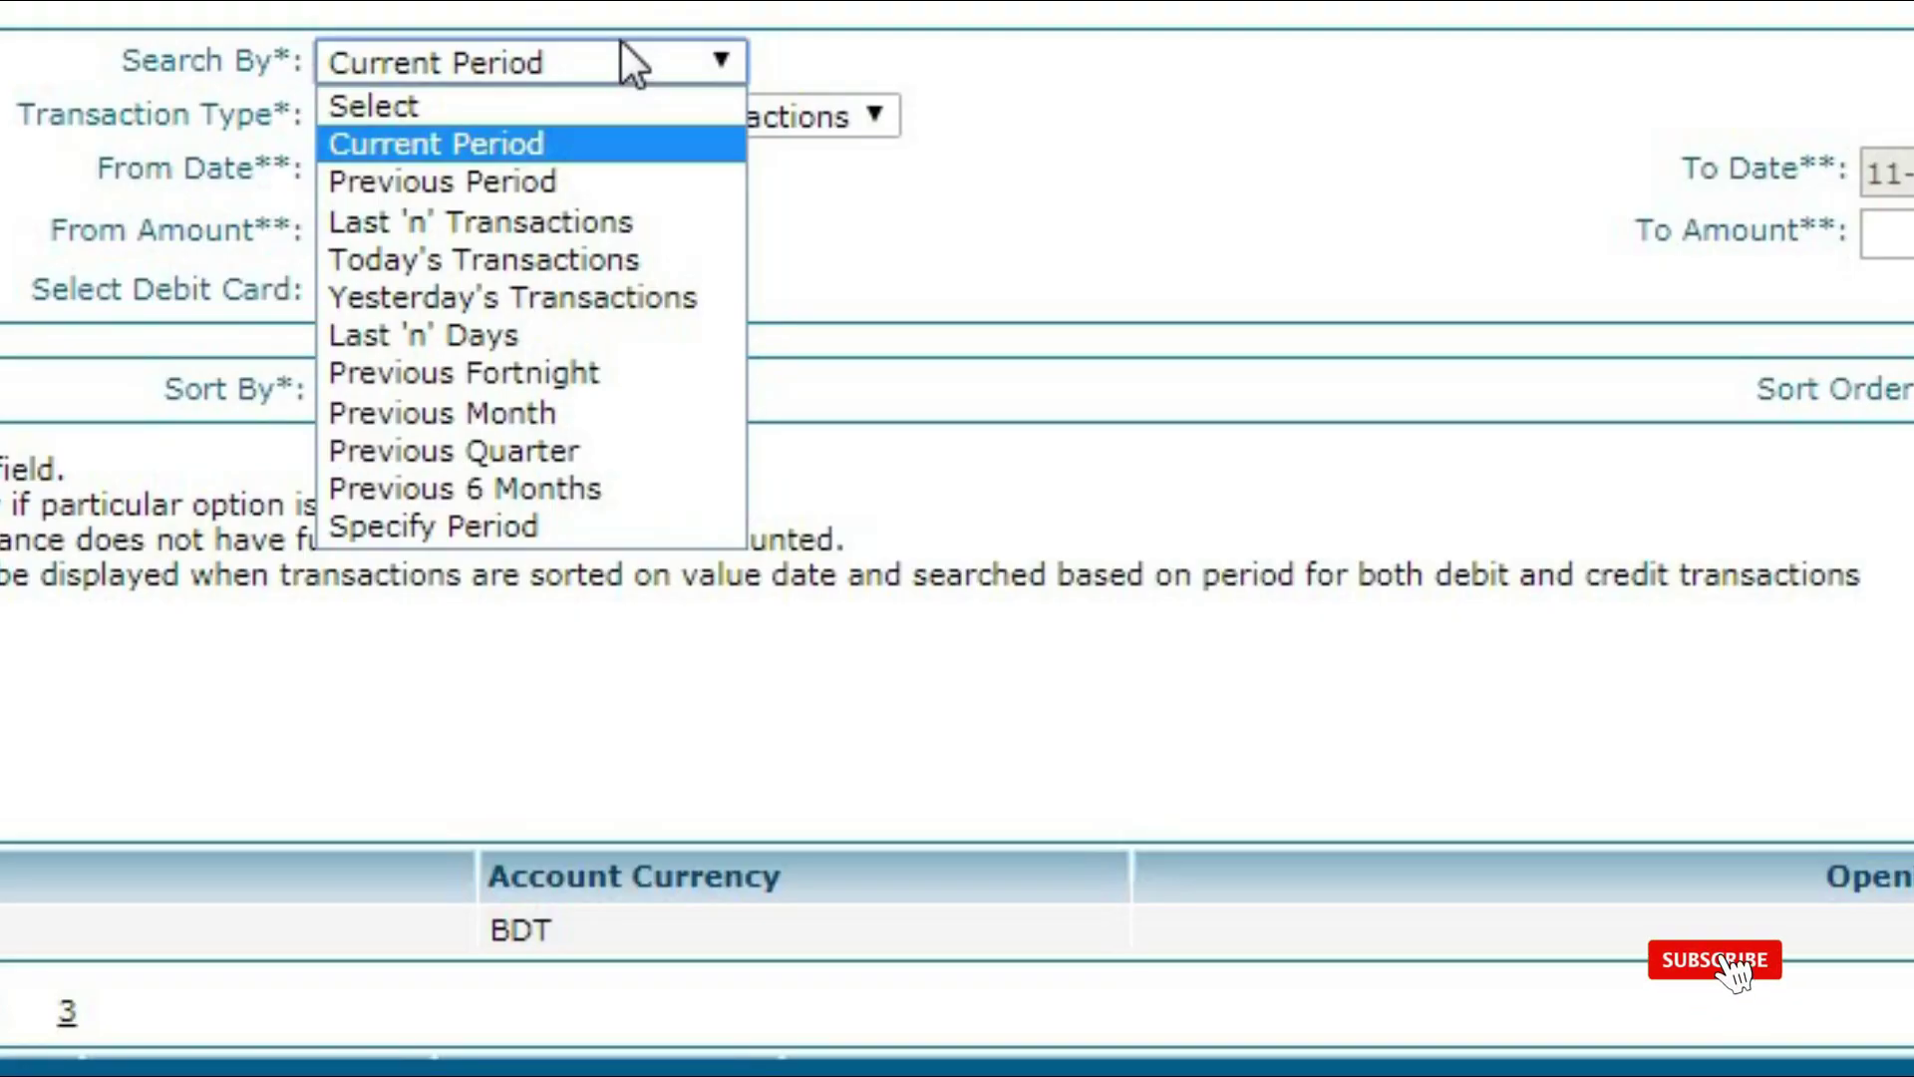
click(572, 181)
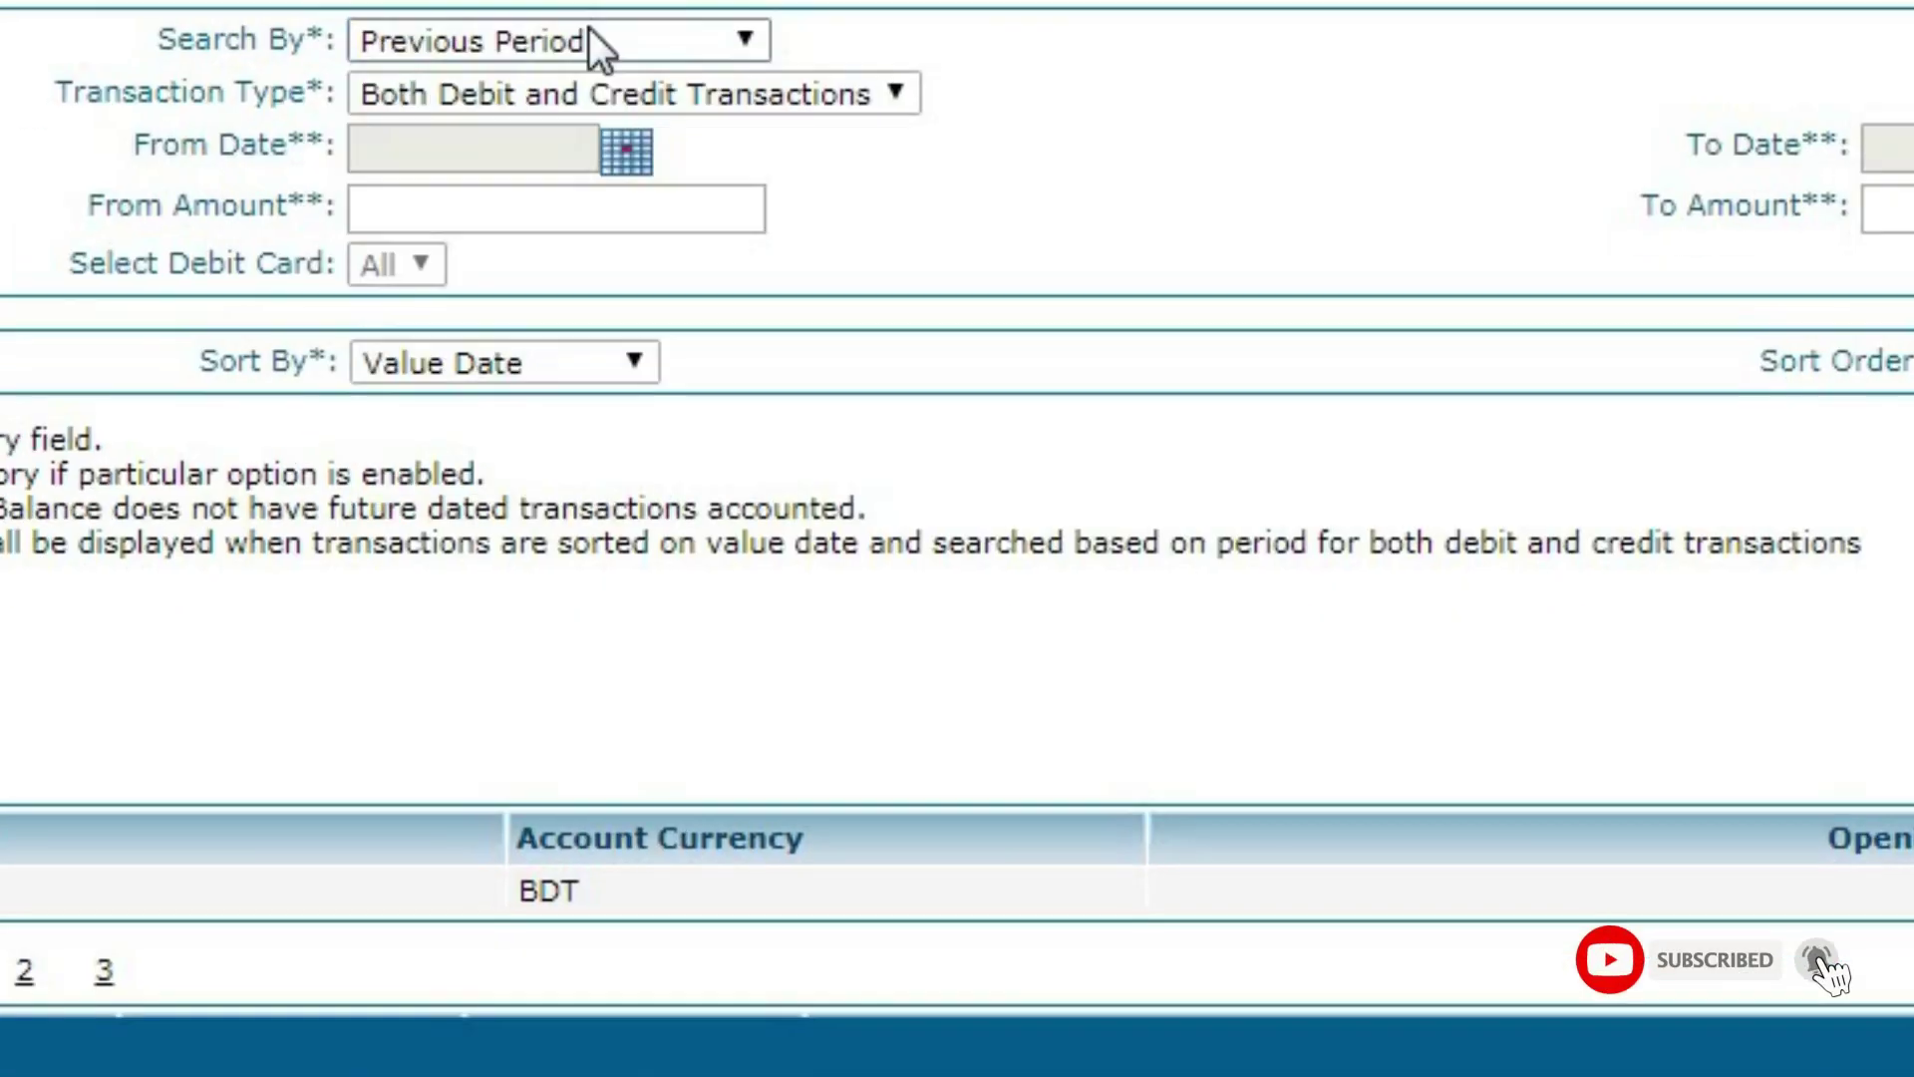
click(570, 65)
click(576, 147)
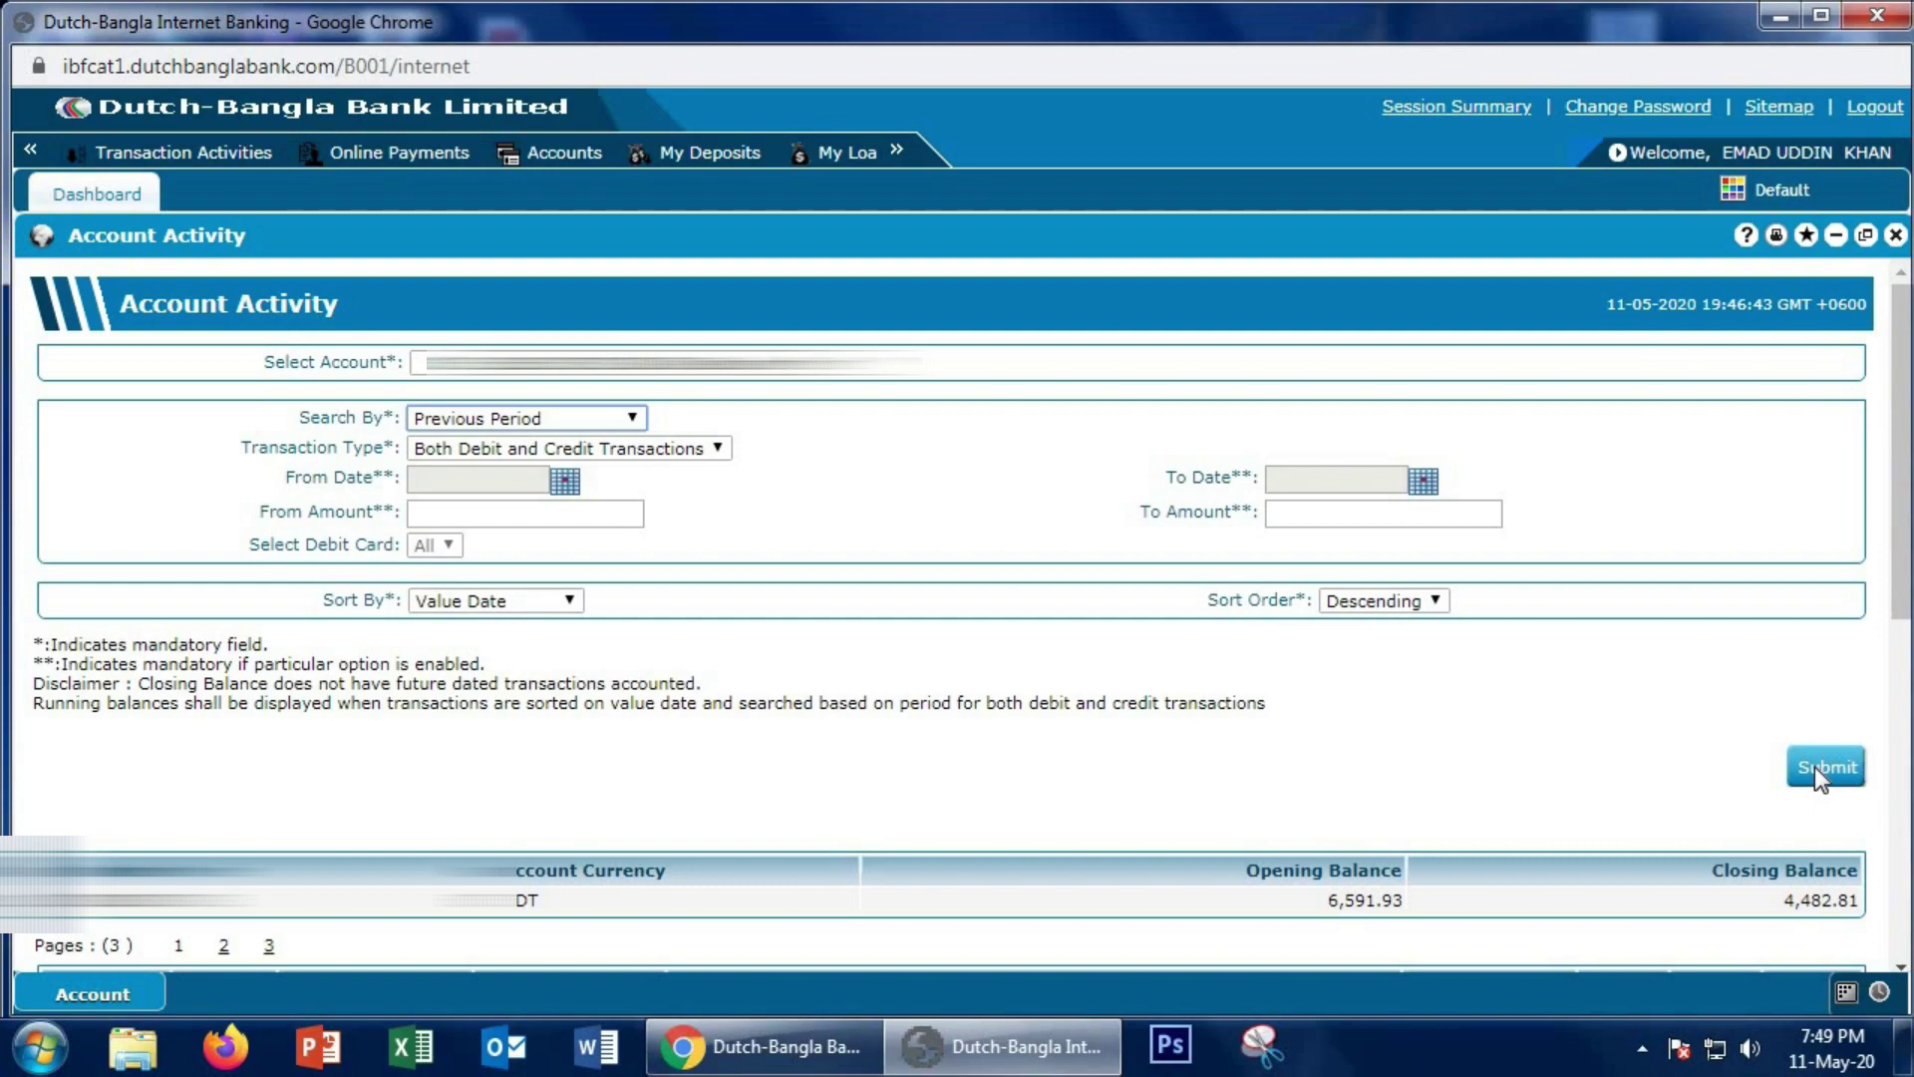
click(1815, 768)
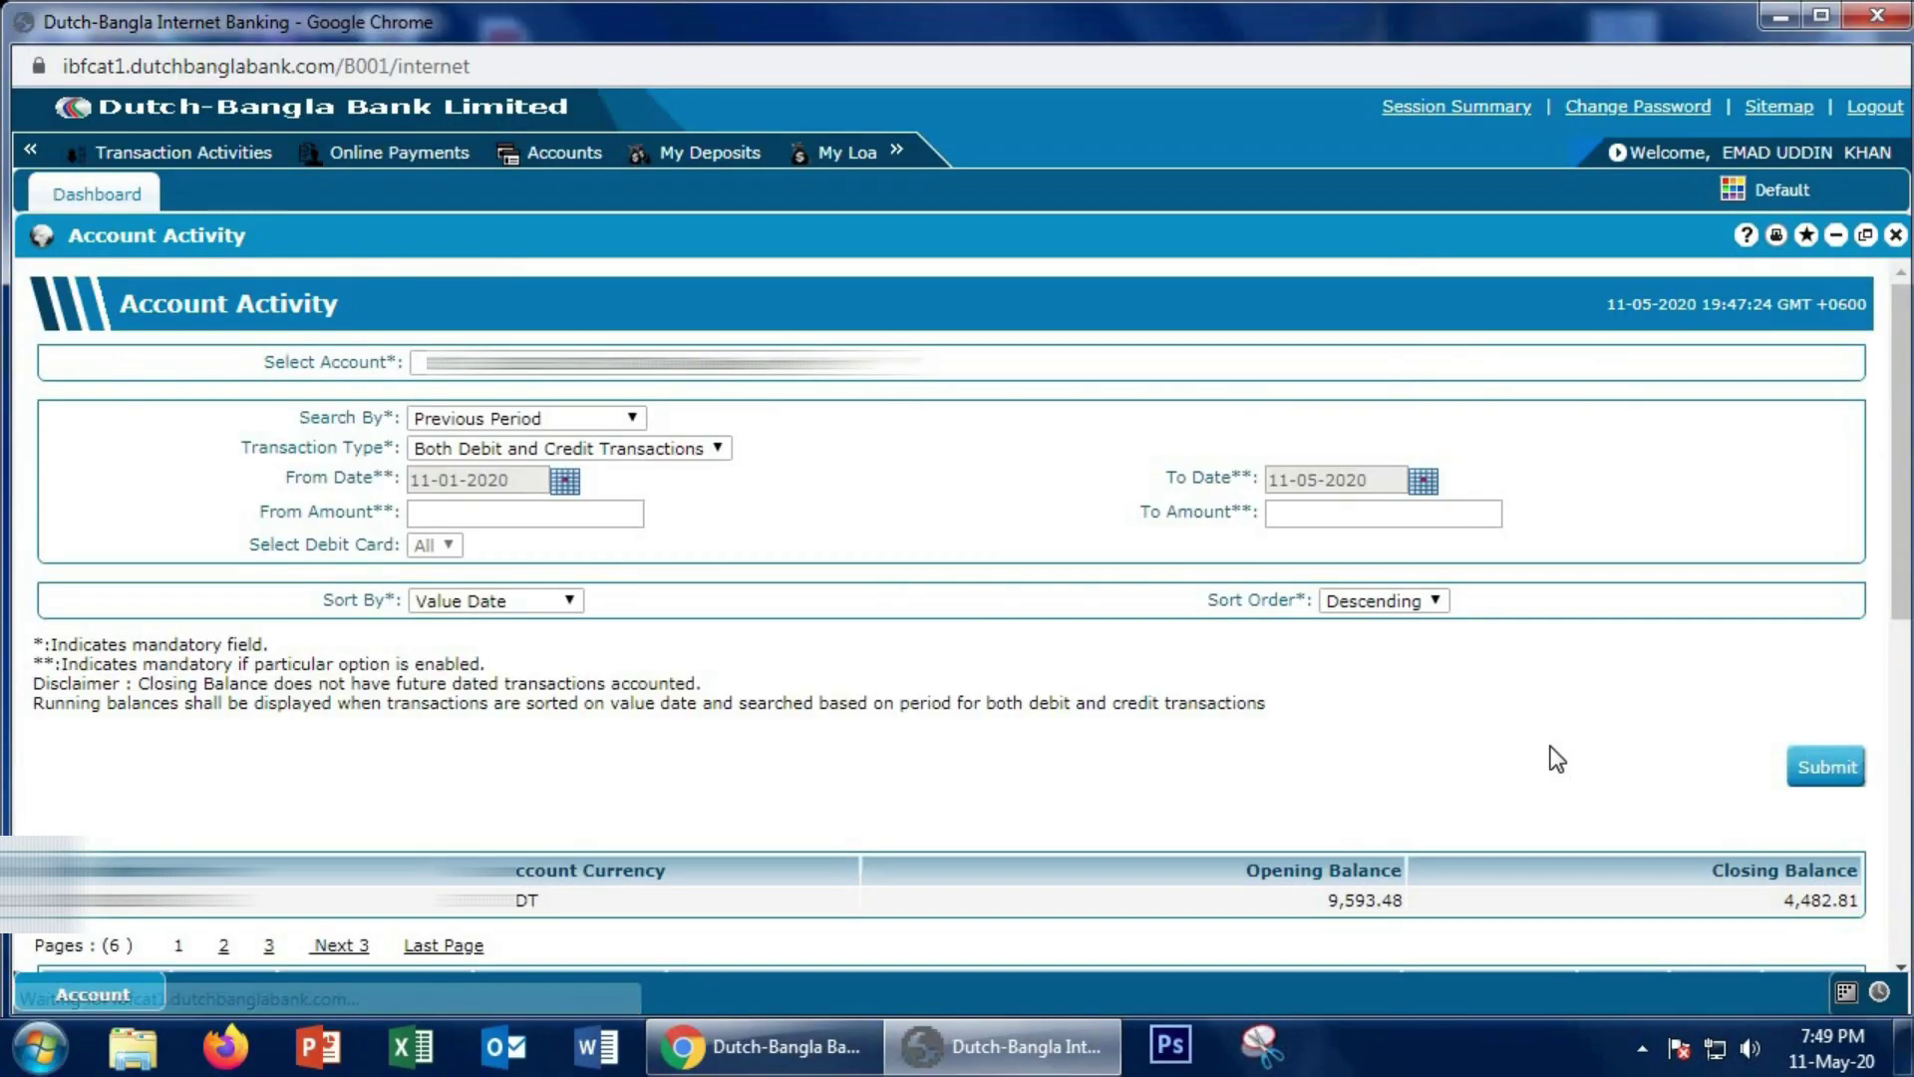
Examine the debit, credit and balance entries of the previous period's transactions, including results page 3
scroll(1551, 748, down, 5)
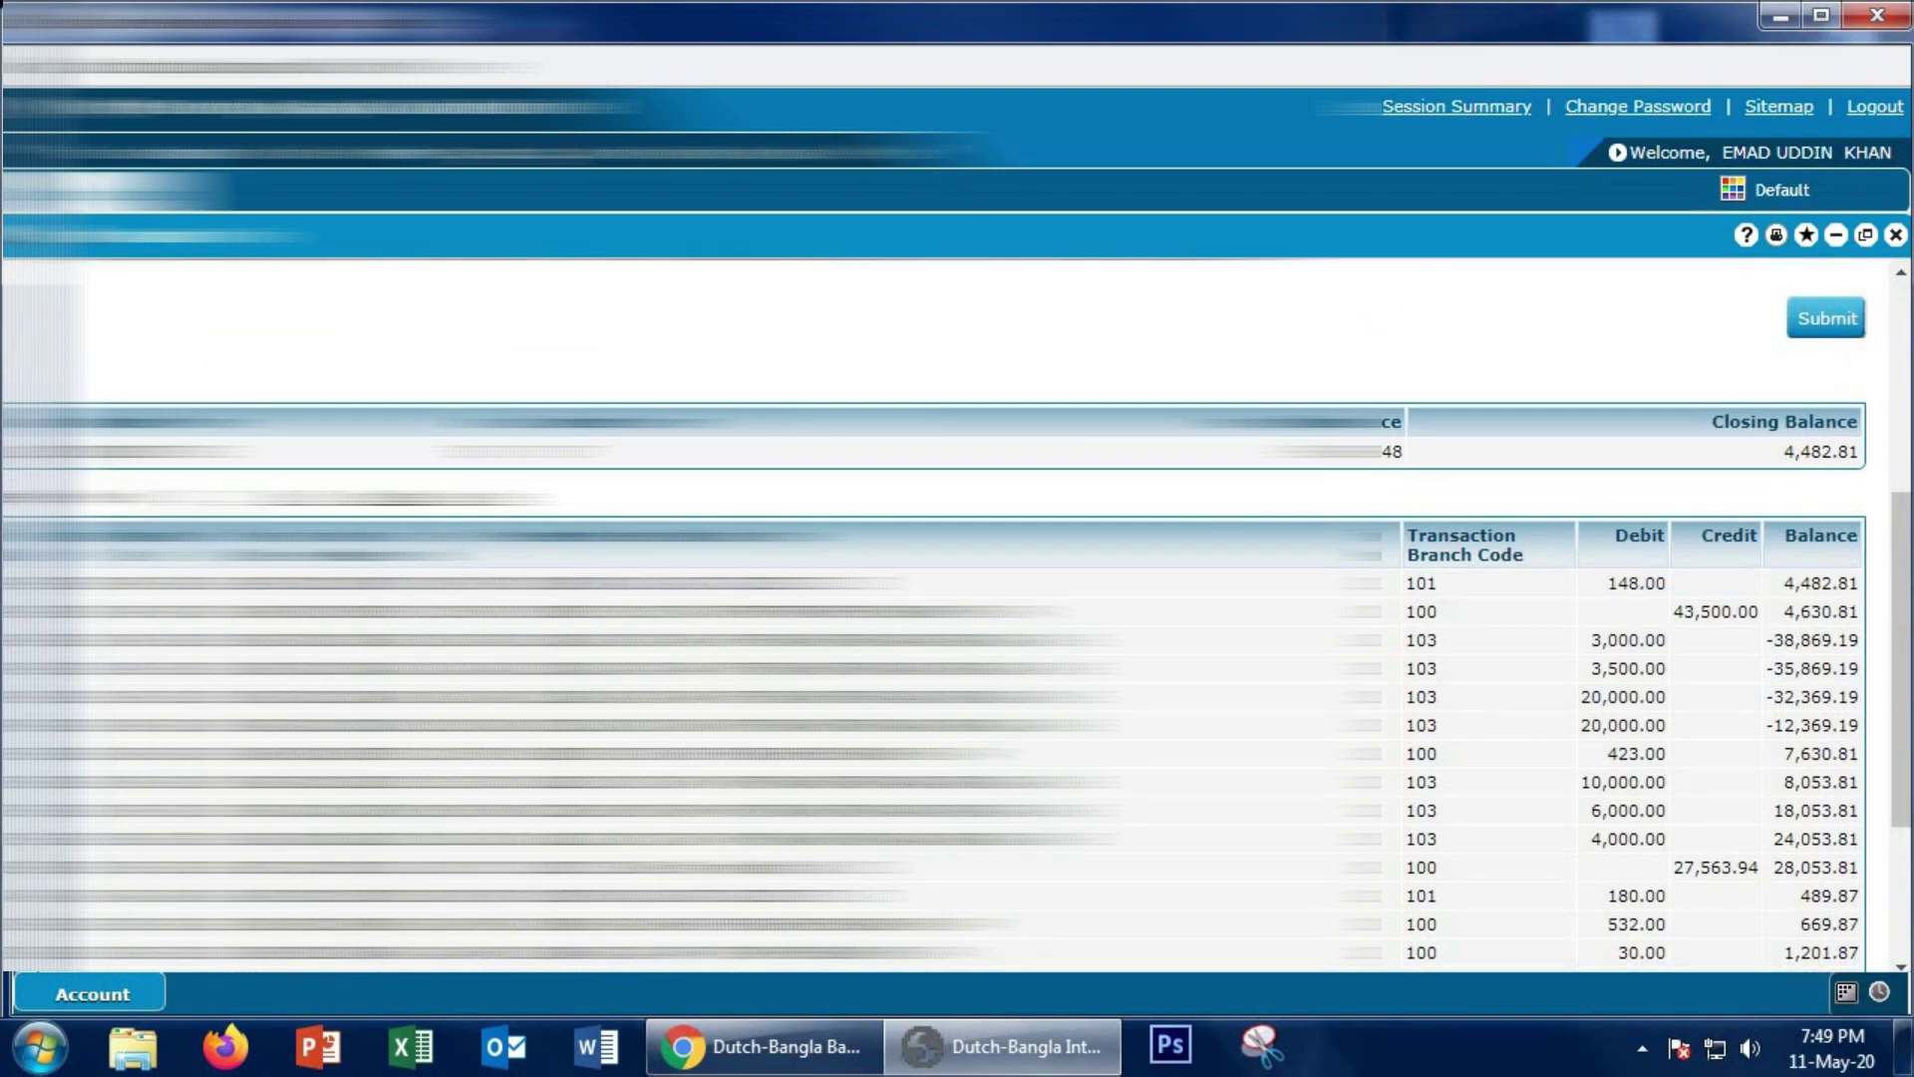
scroll(957, 598, down, 3)
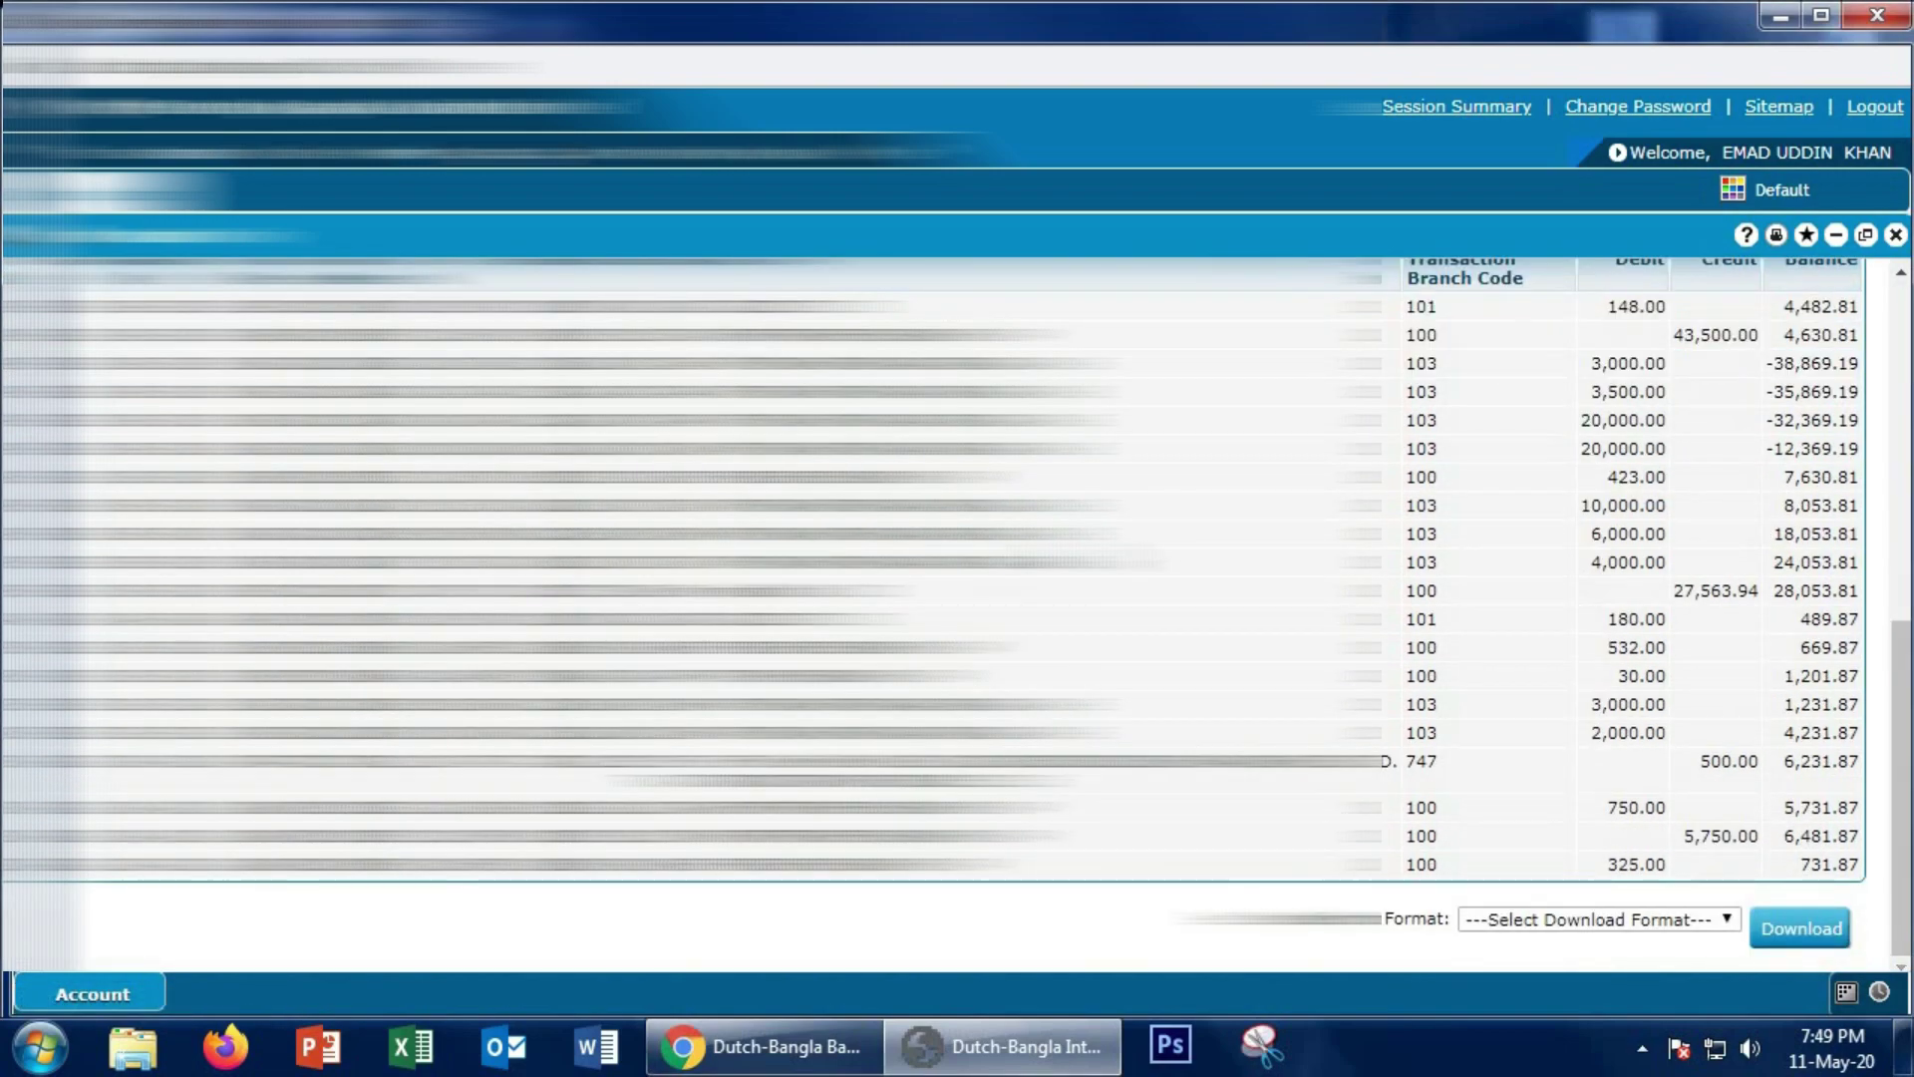
scroll(957, 598, up, 3)
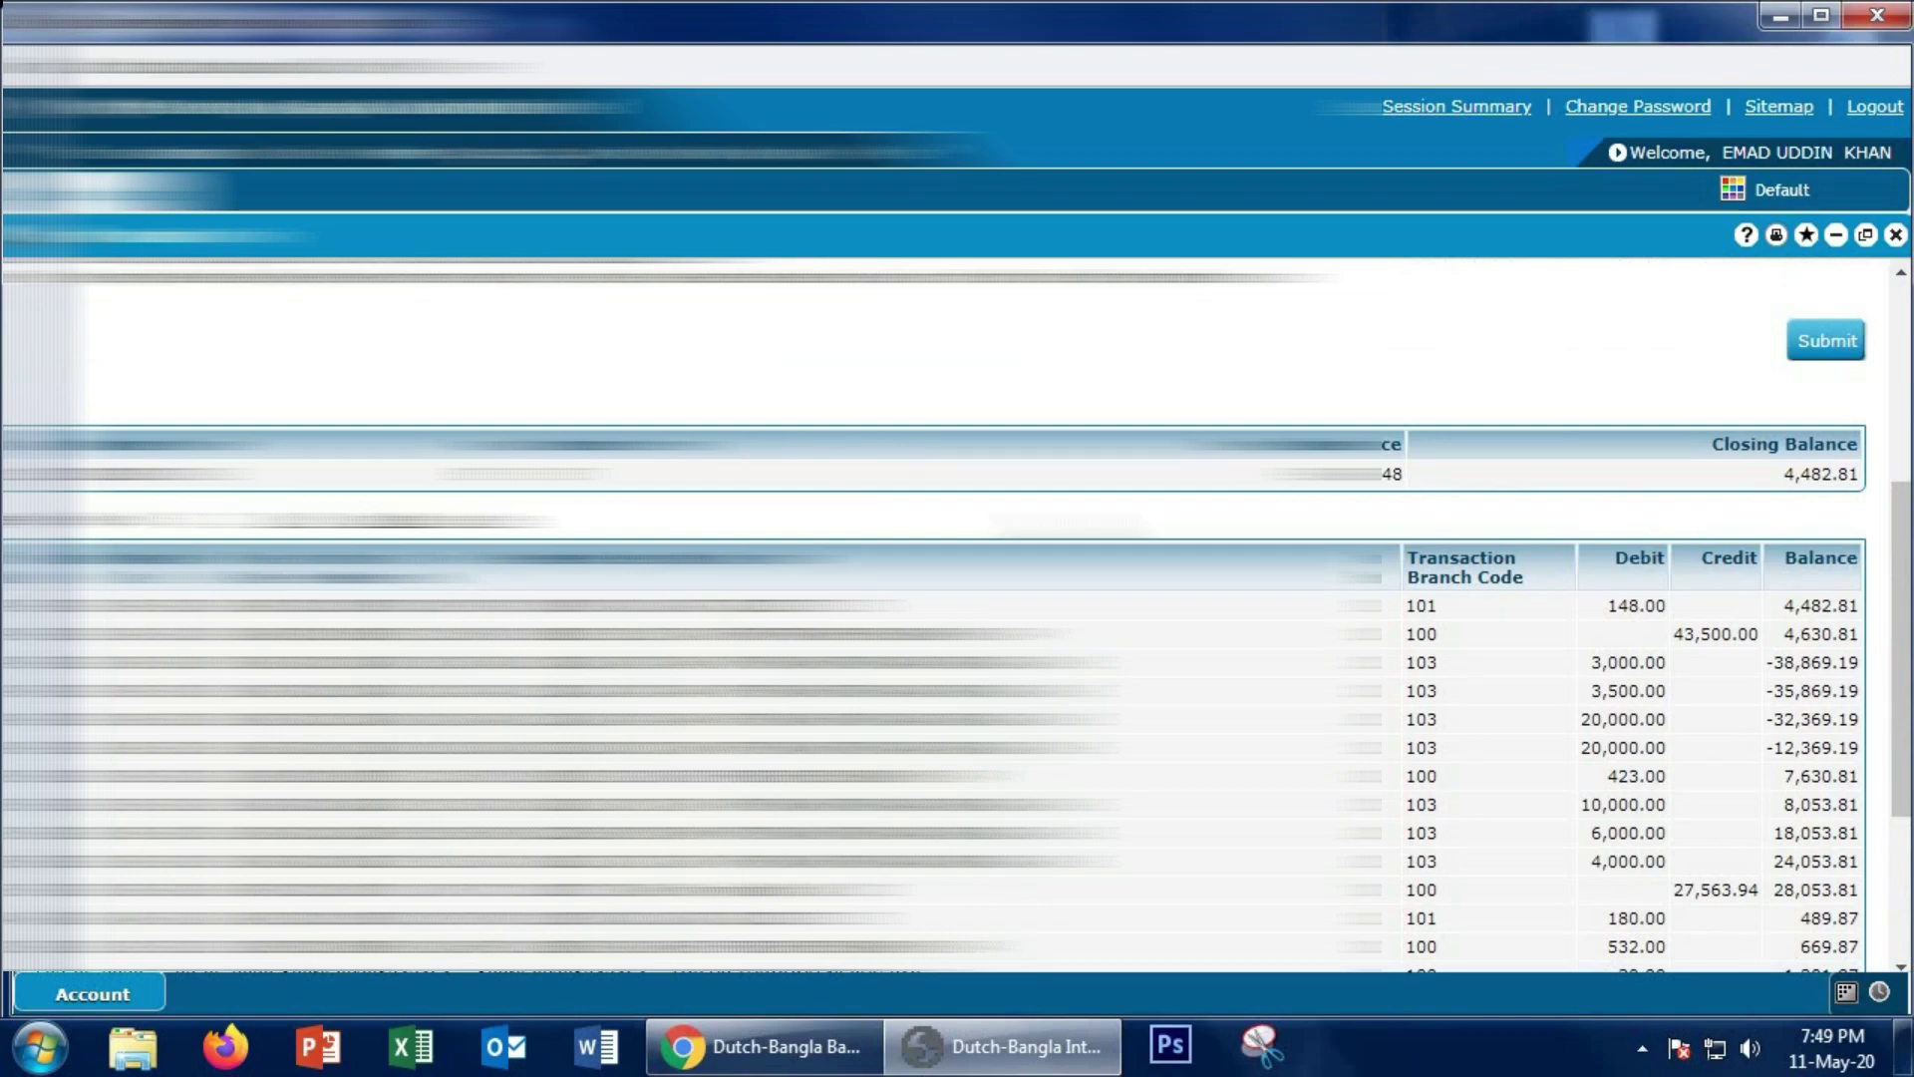
scroll(957, 598, down, 3)
scroll(957, 598, up, 1)
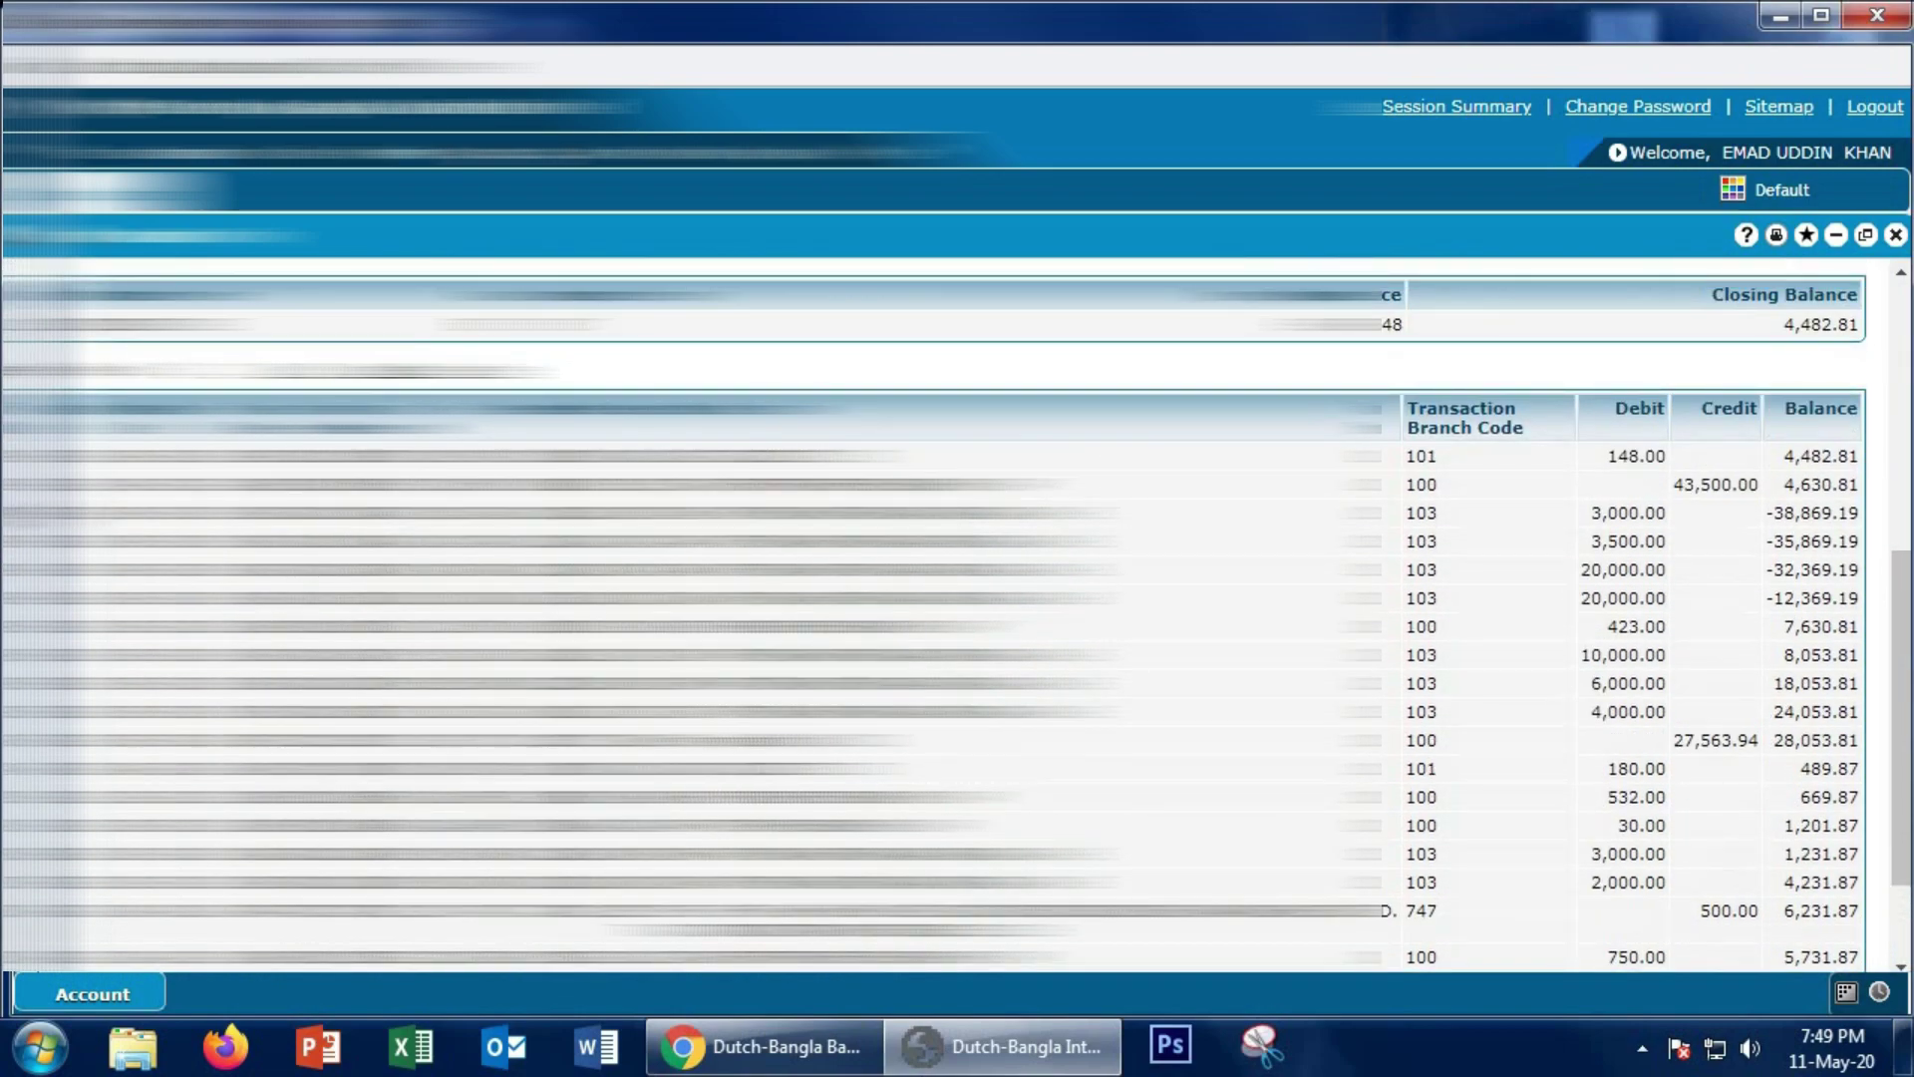
scroll(957, 598, down, 1)
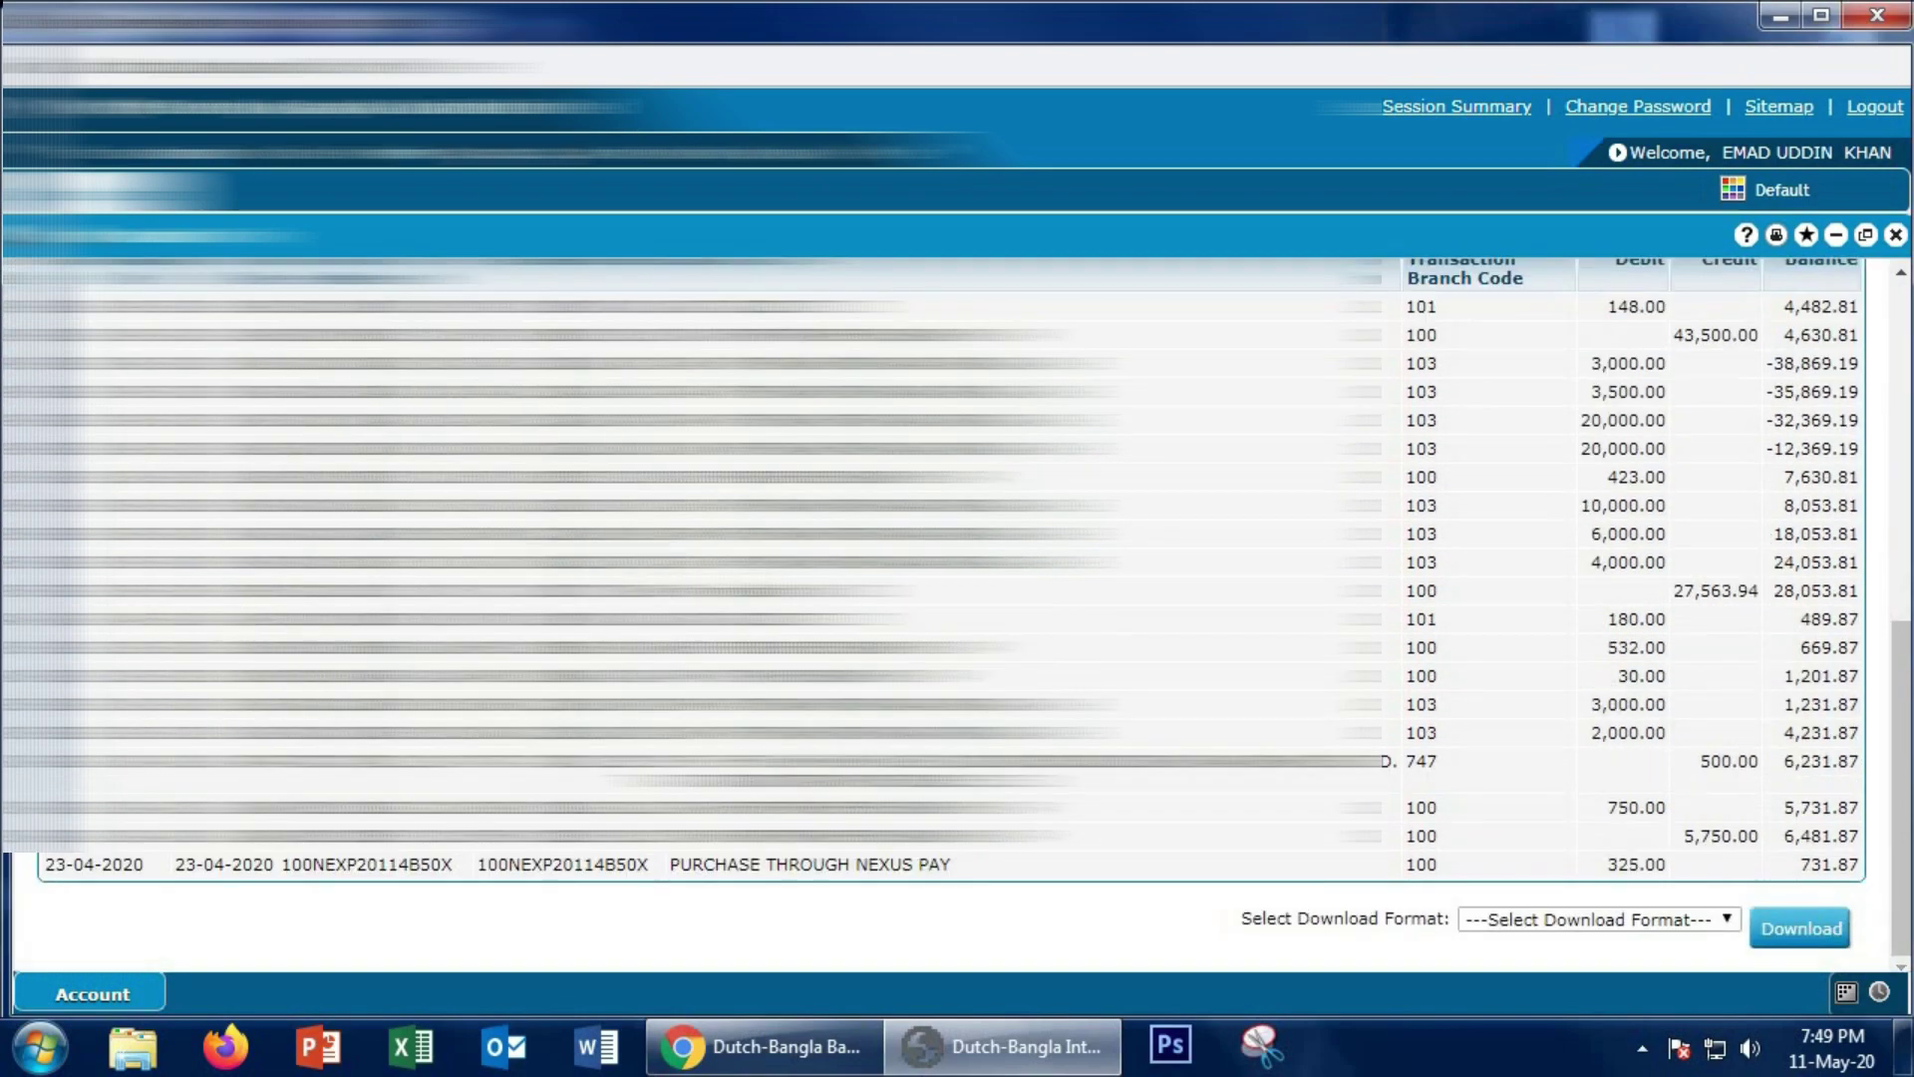
scroll(957, 598, up, 5)
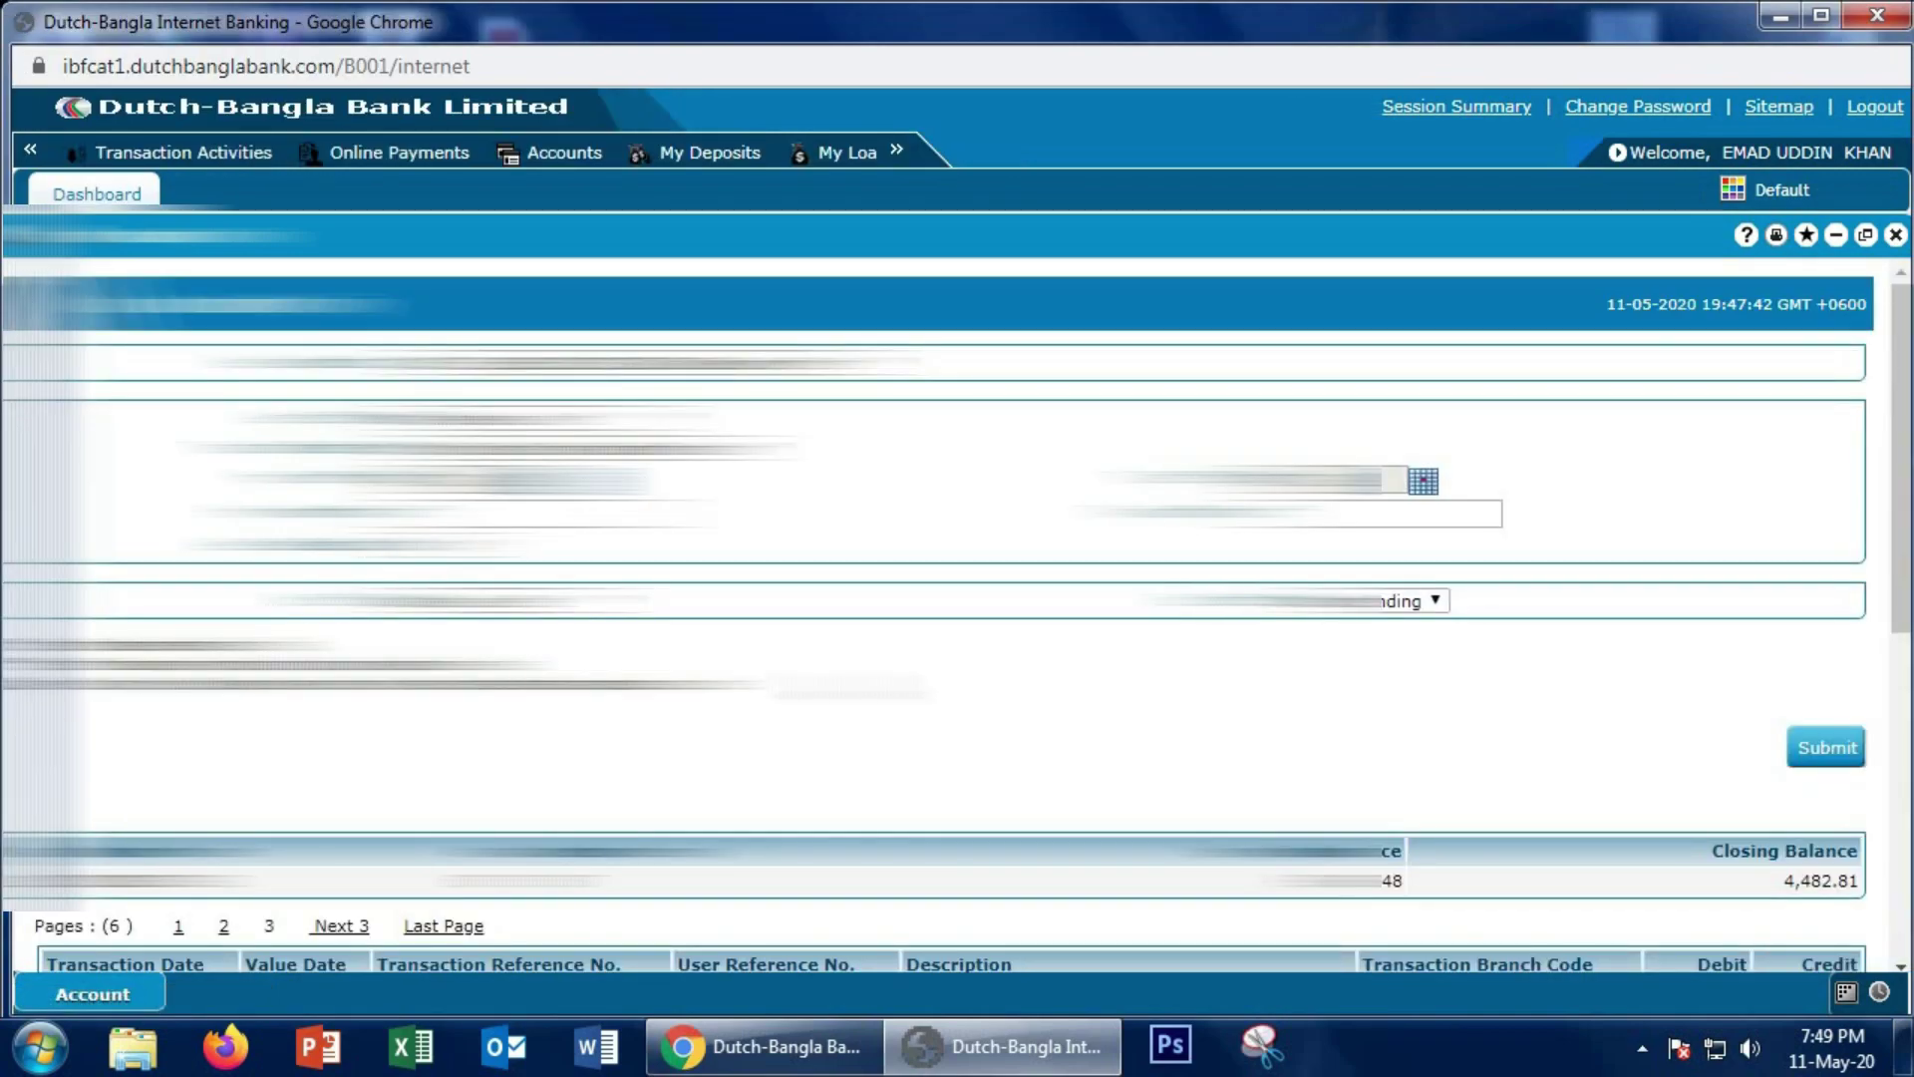
scroll(957, 598, down, 6)
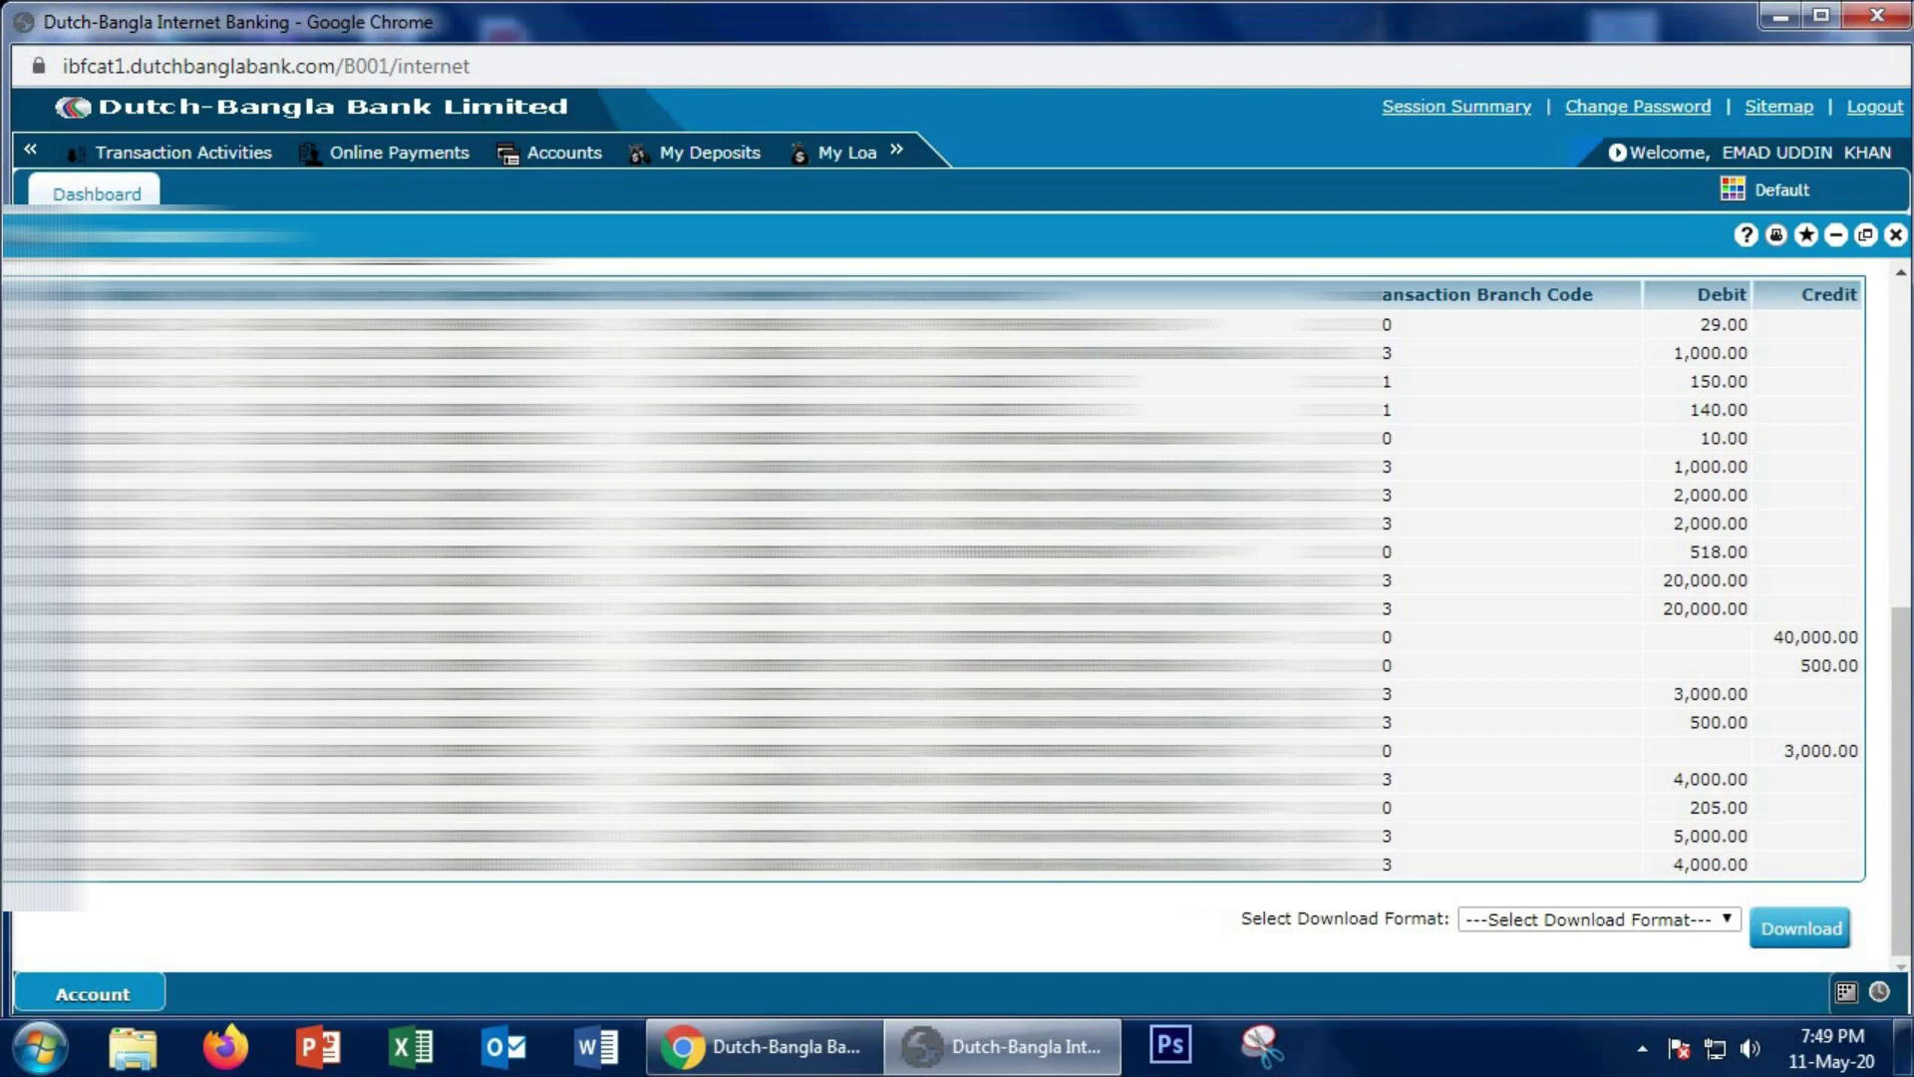
Search by Last 'n' Transactions with the number of transactions set to 5, and view the resulting list
scroll(957, 599, up, 6)
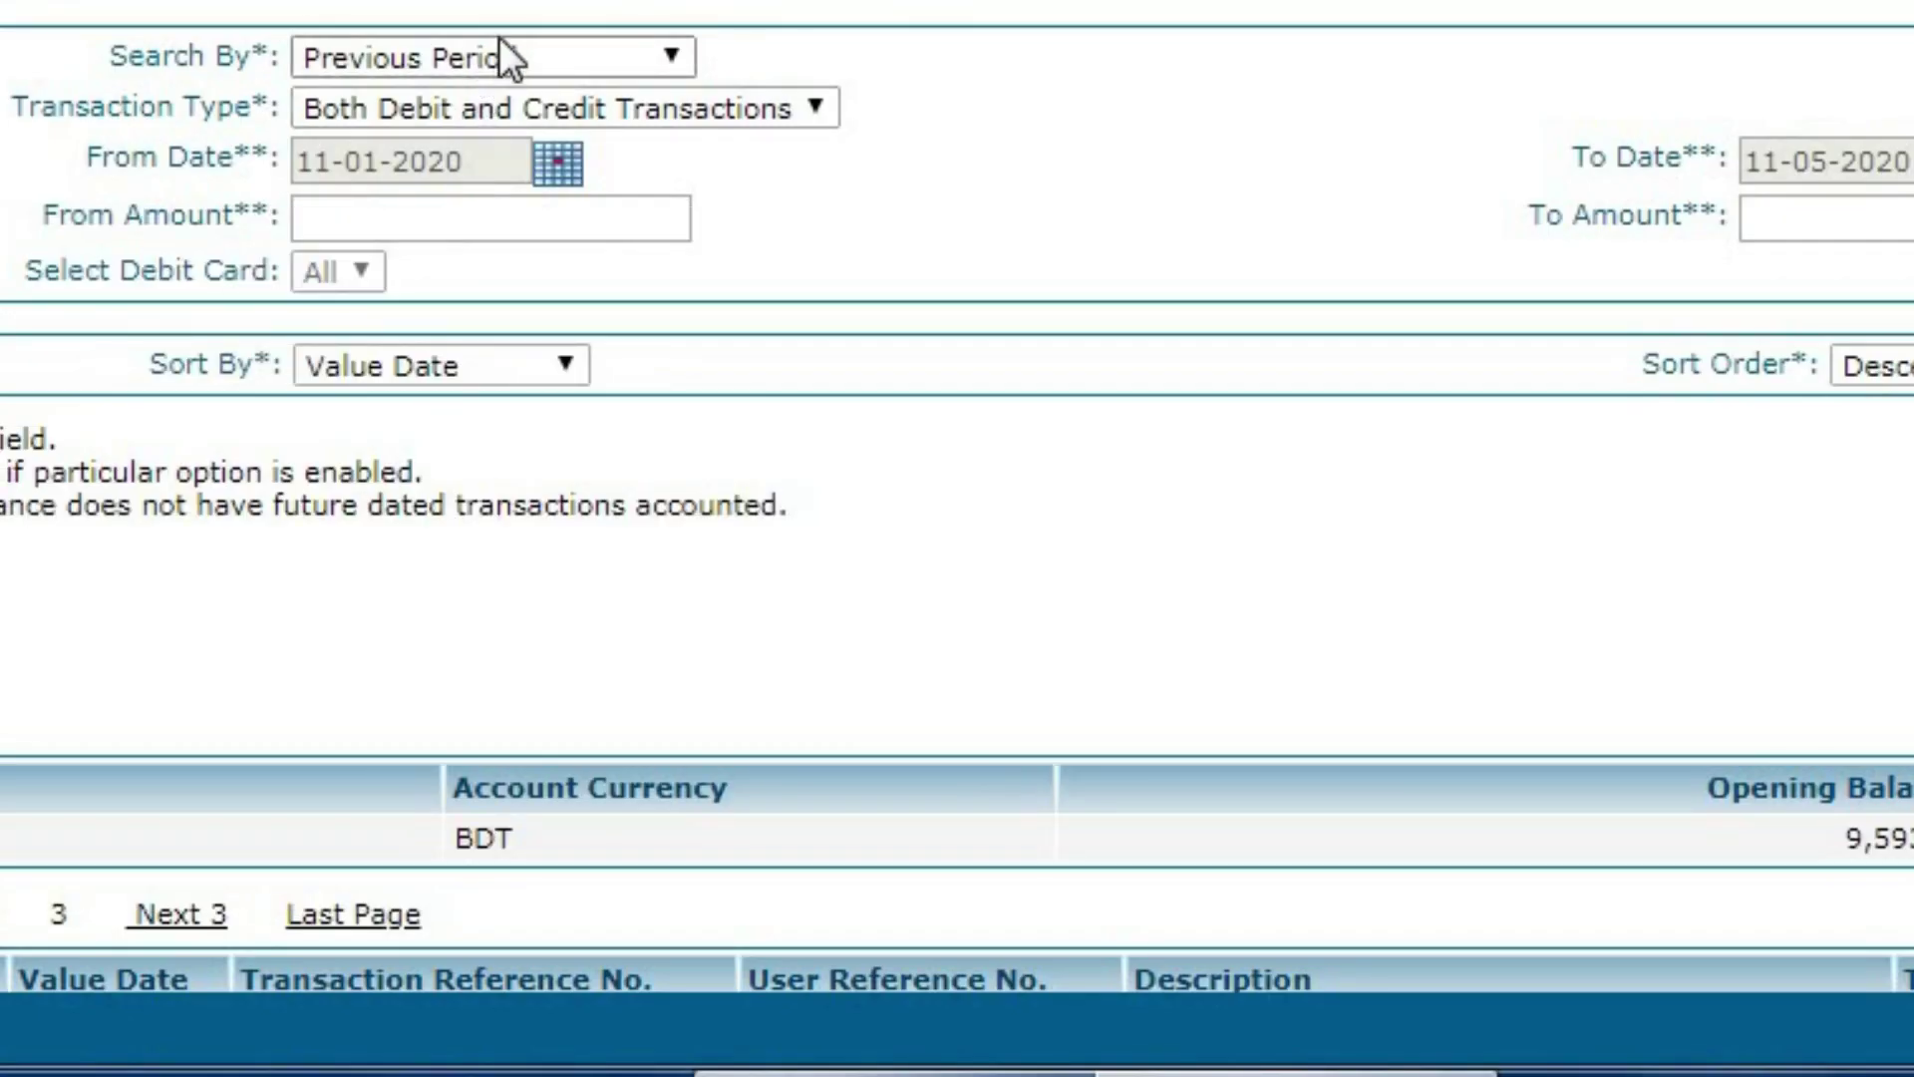
click(505, 57)
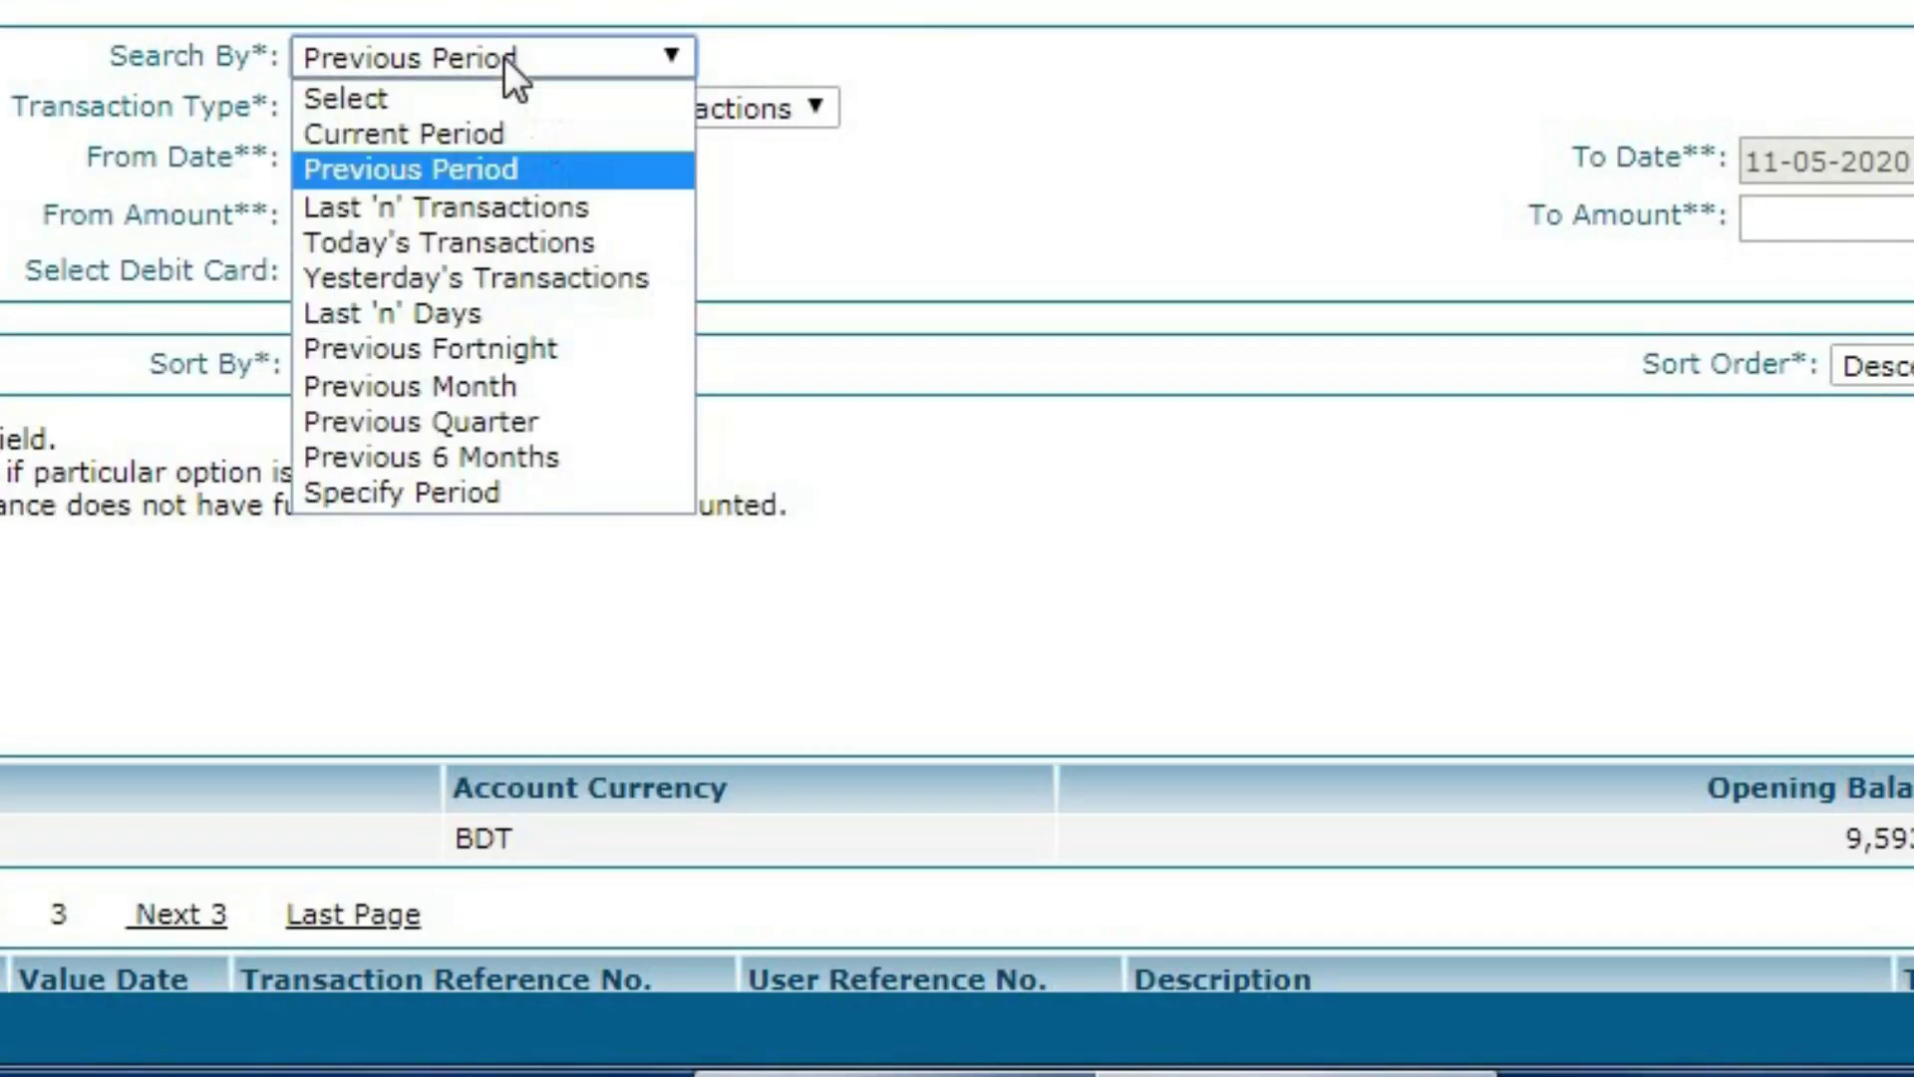
click(592, 205)
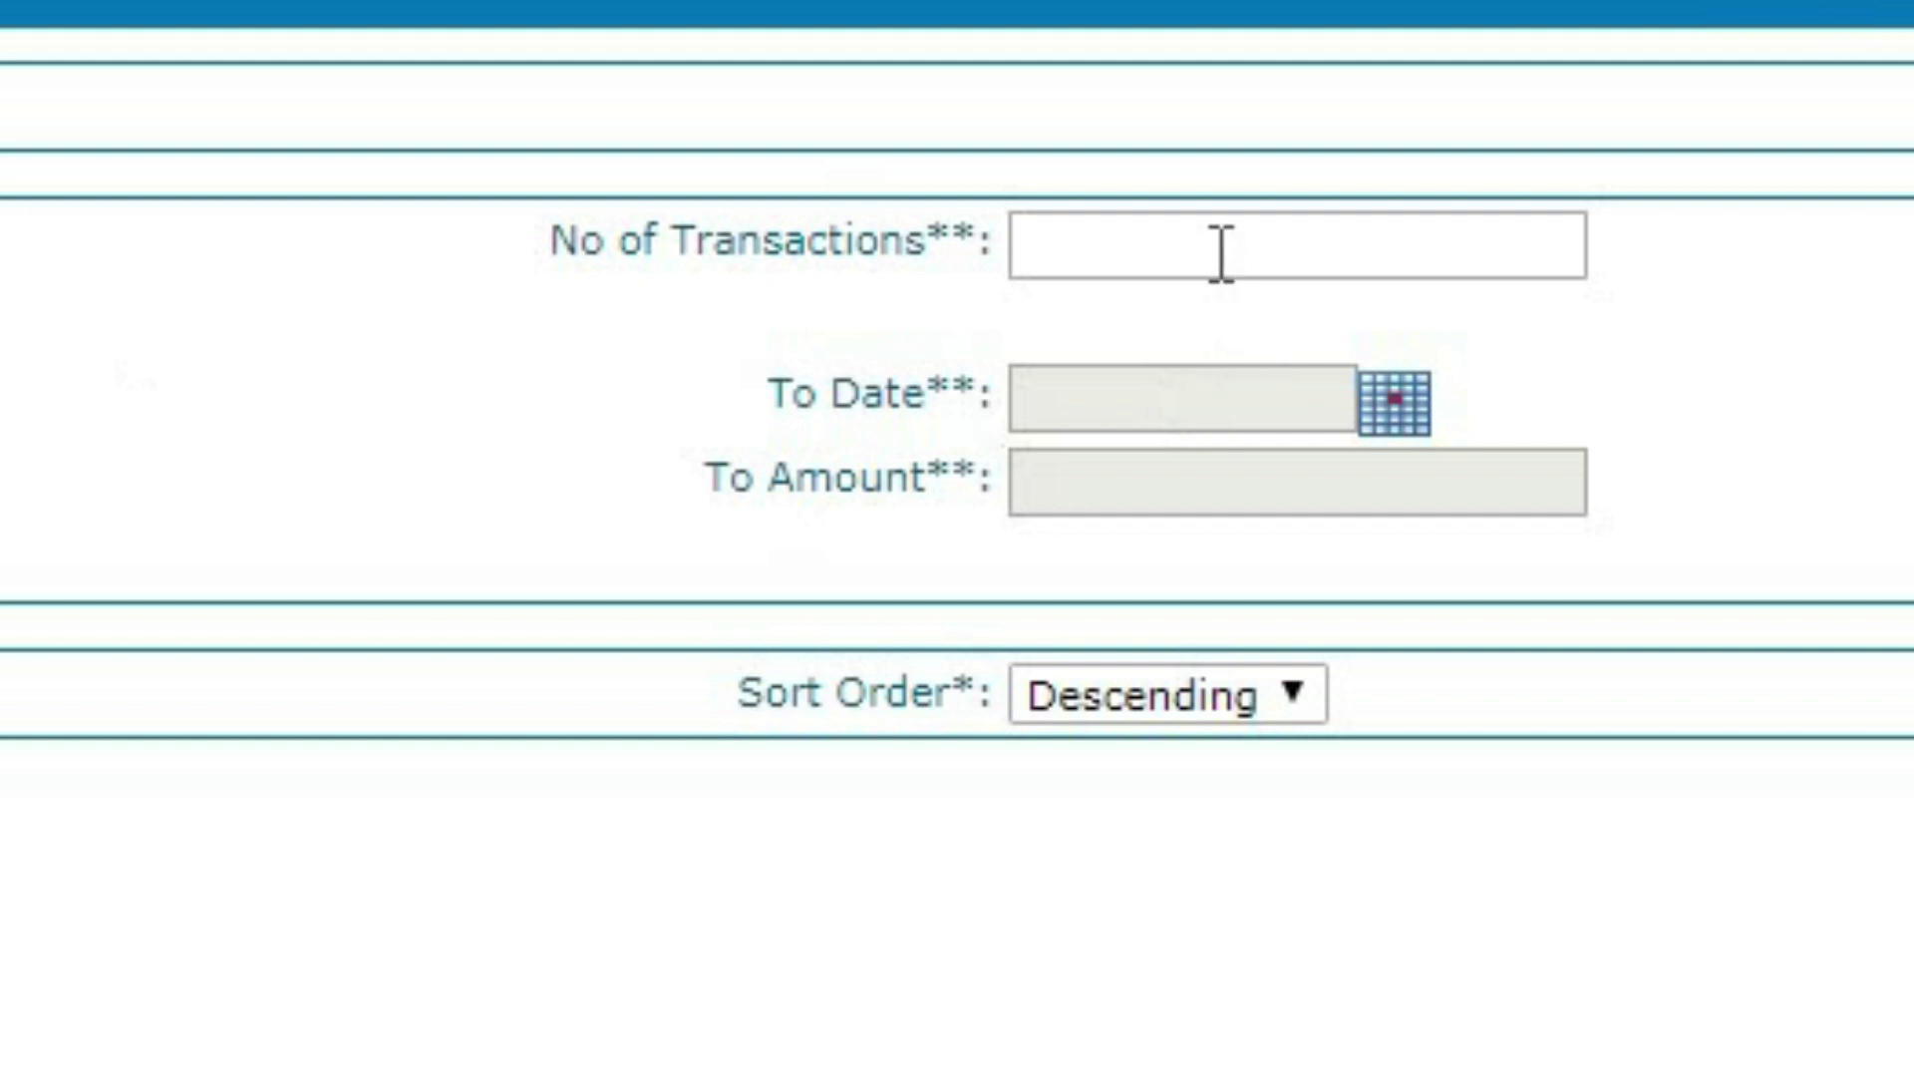
click(1393, 420)
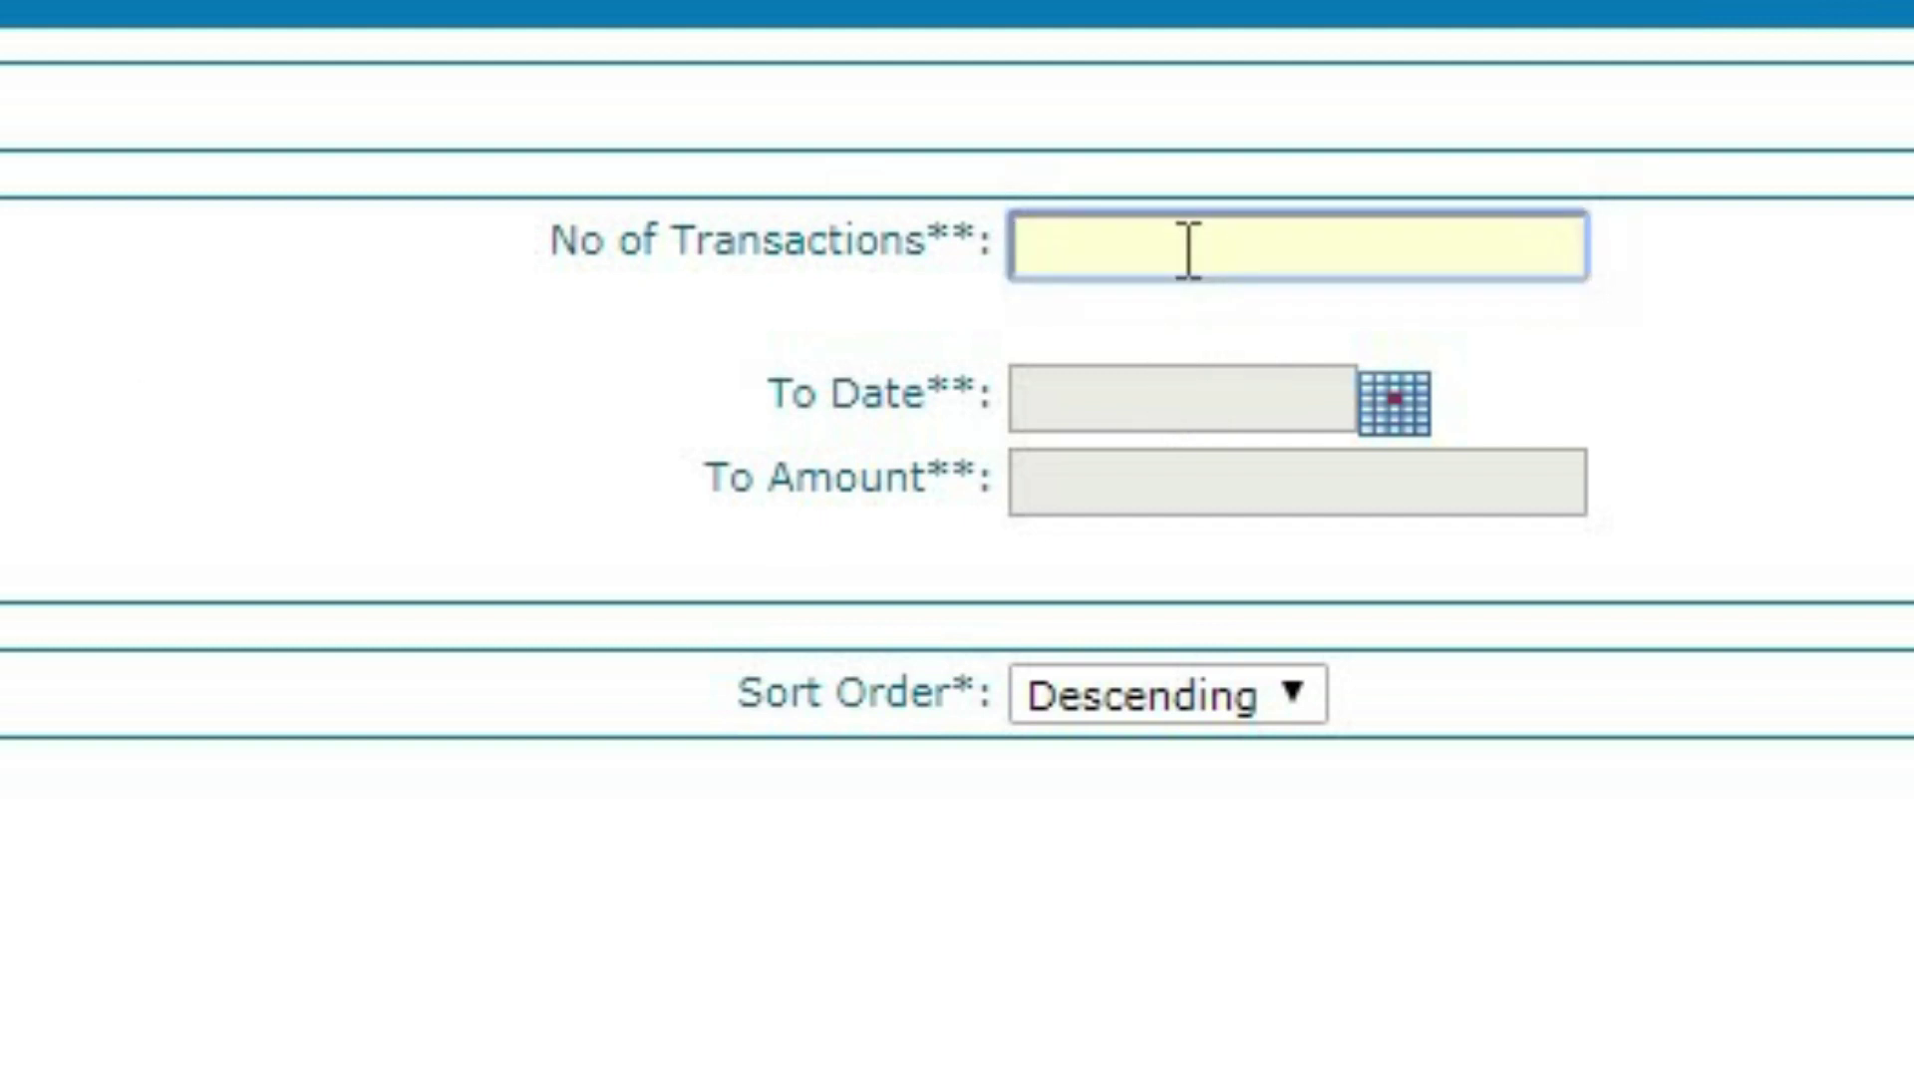
text(5)
click(361, 478)
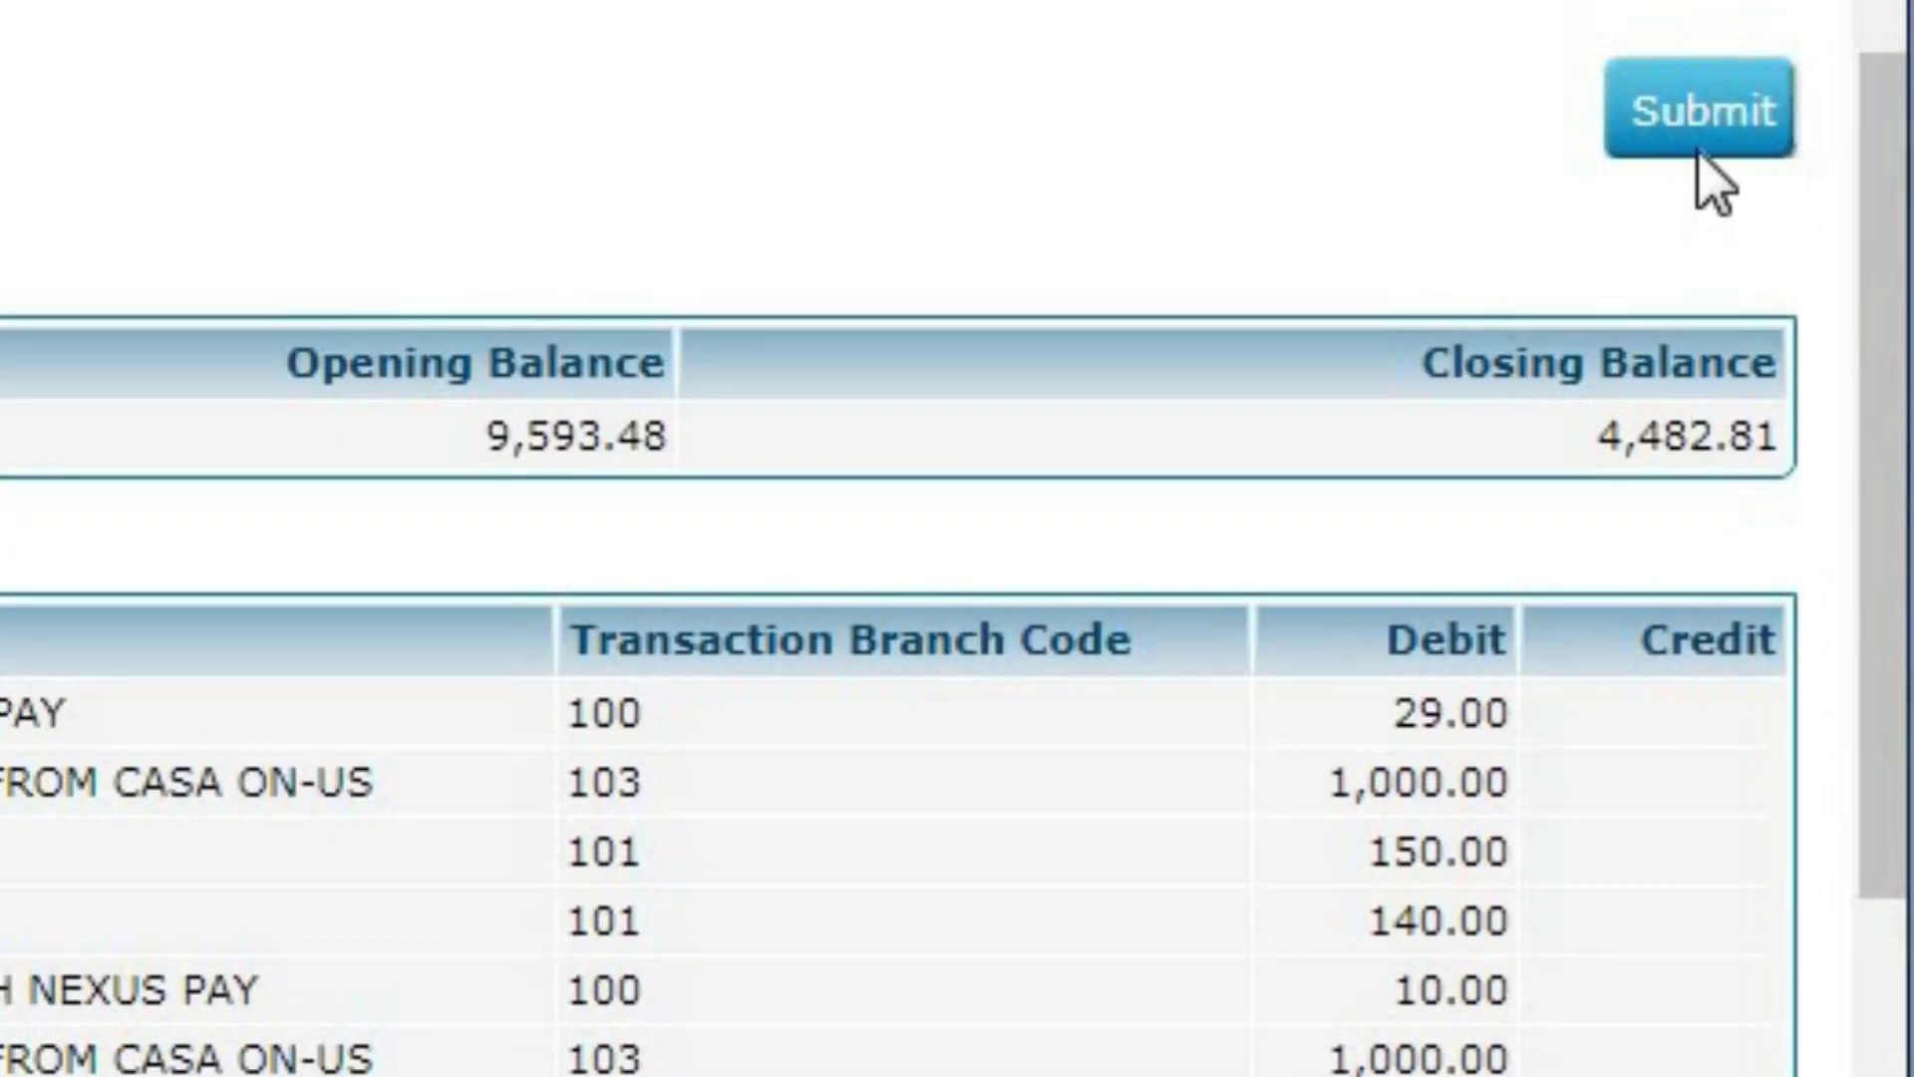
click(1695, 115)
scroll(1188, 636, down, 3)
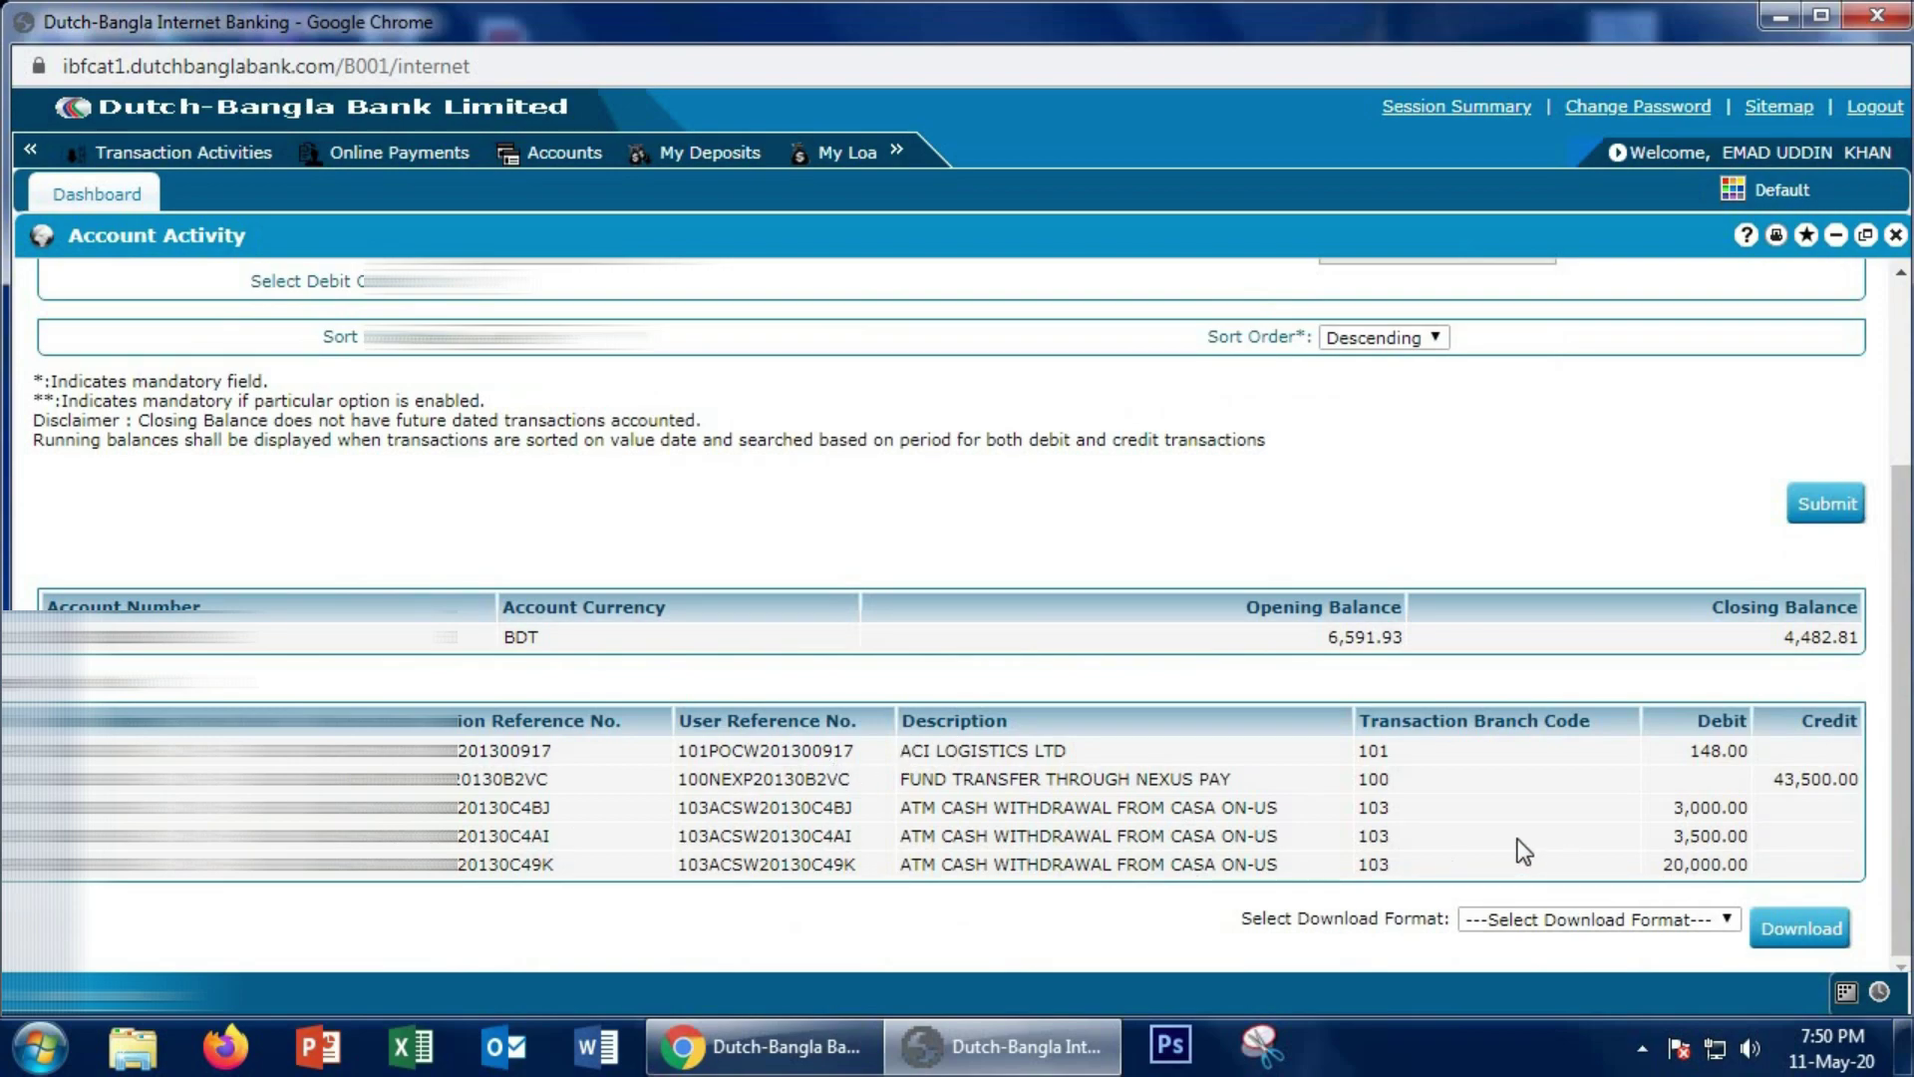
Try the Today's Transactions, Yesterday's Transactions, Last 'n' Days and Last 'n' Transactions search criteria in turn without submitting
scroll(1303, 538, up, 3)
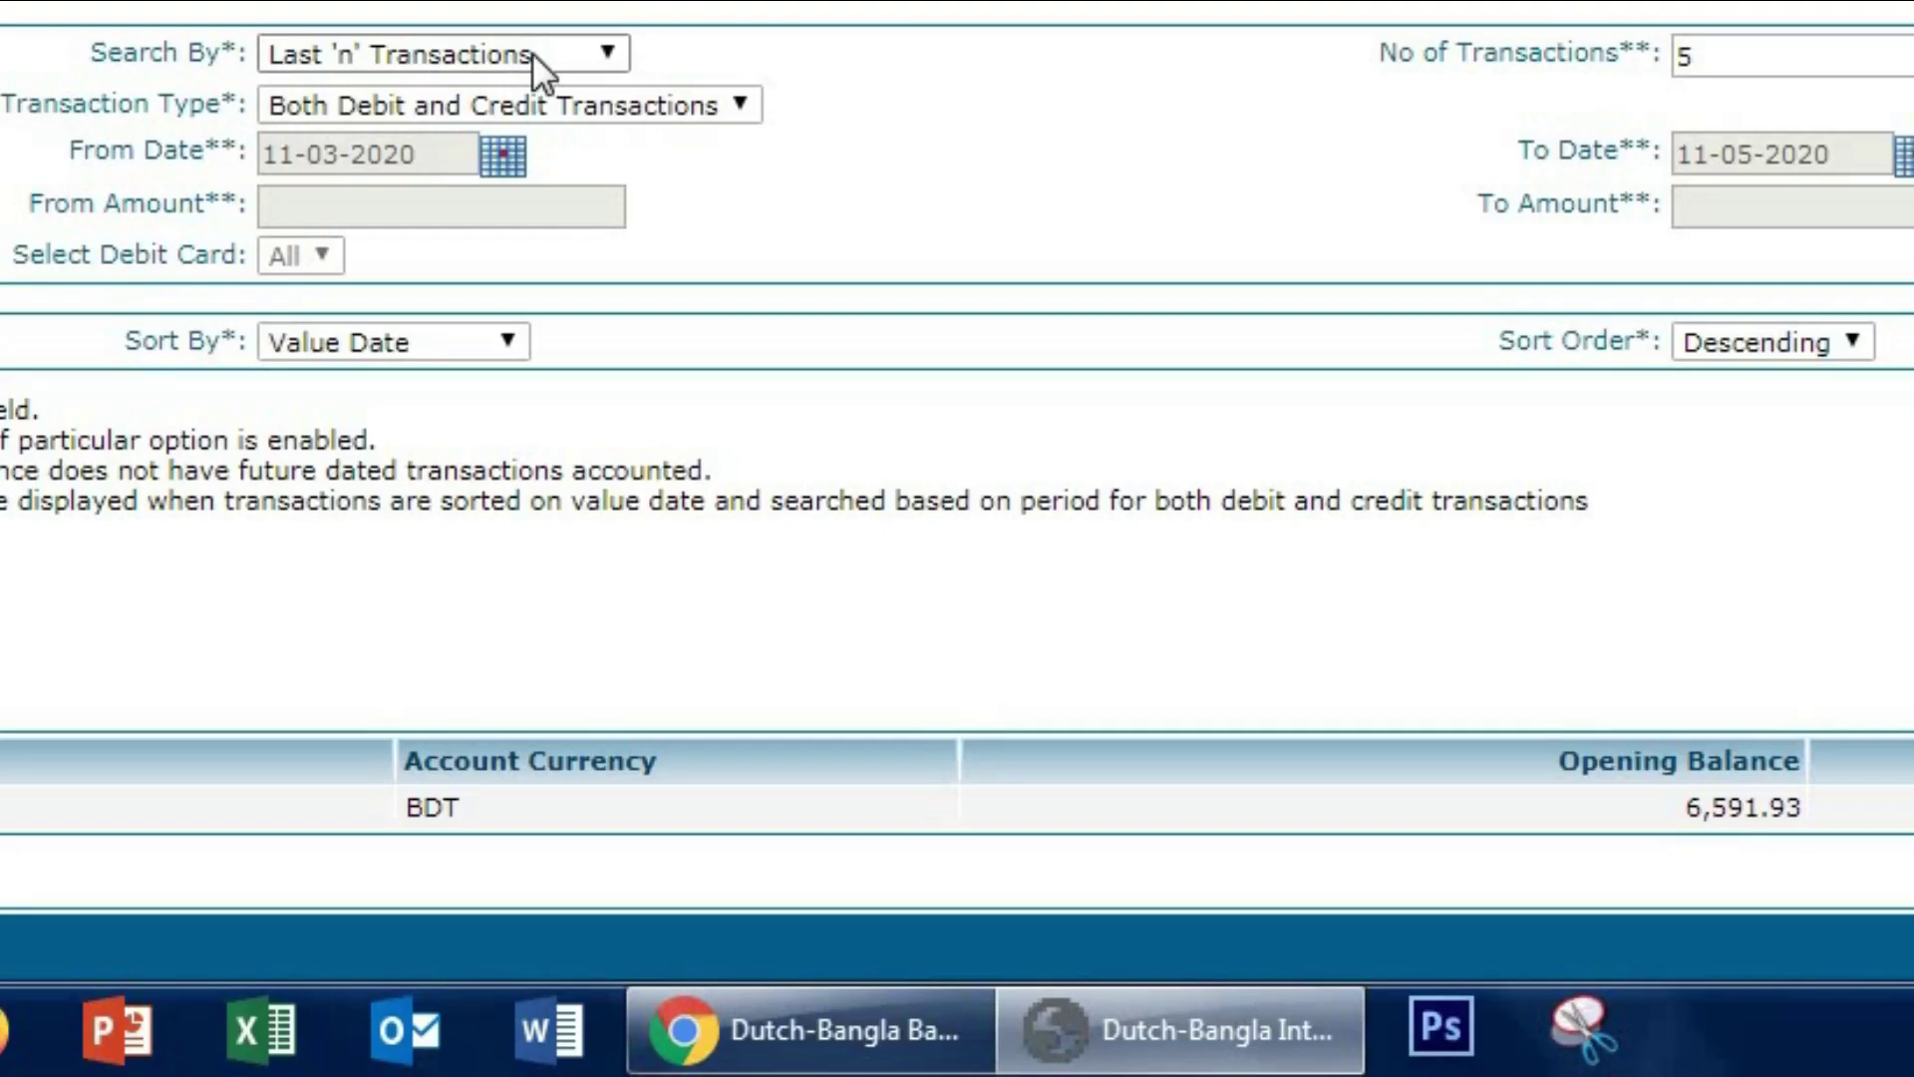
click(584, 419)
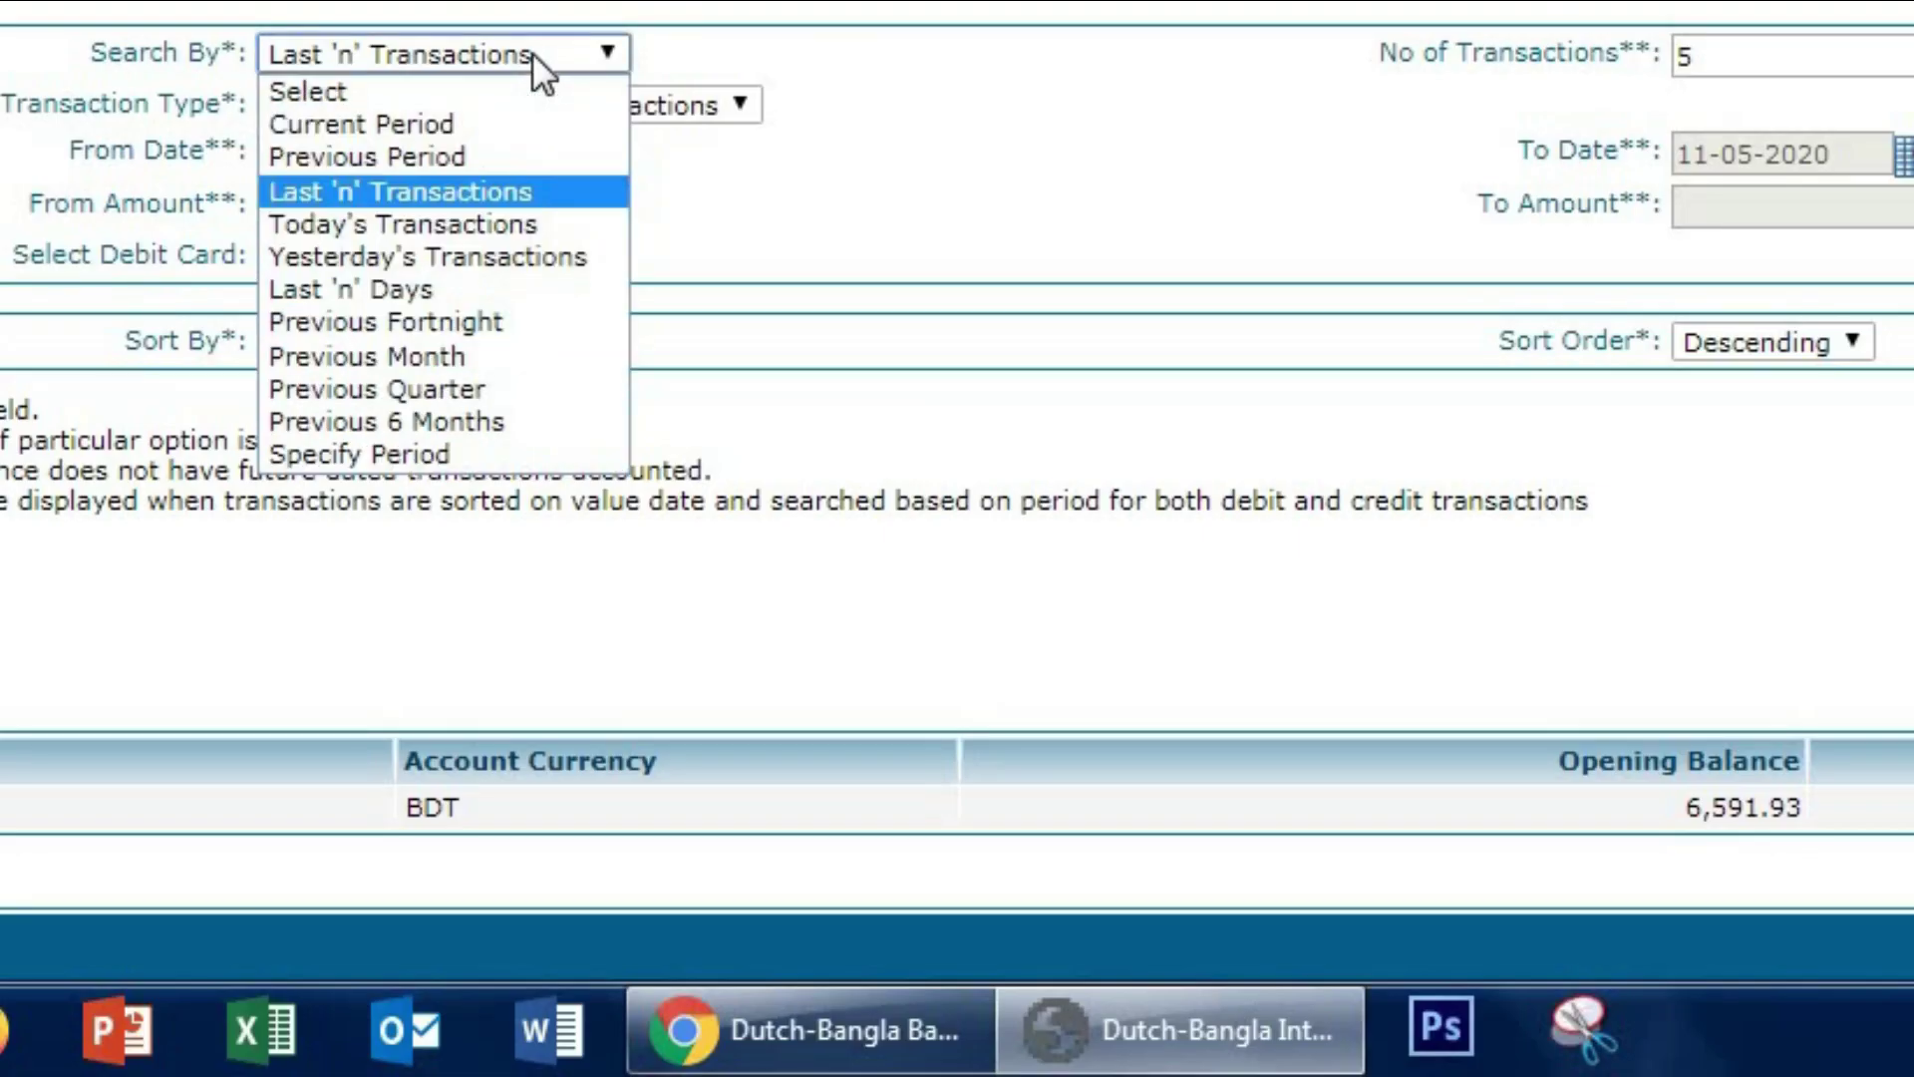
click(544, 225)
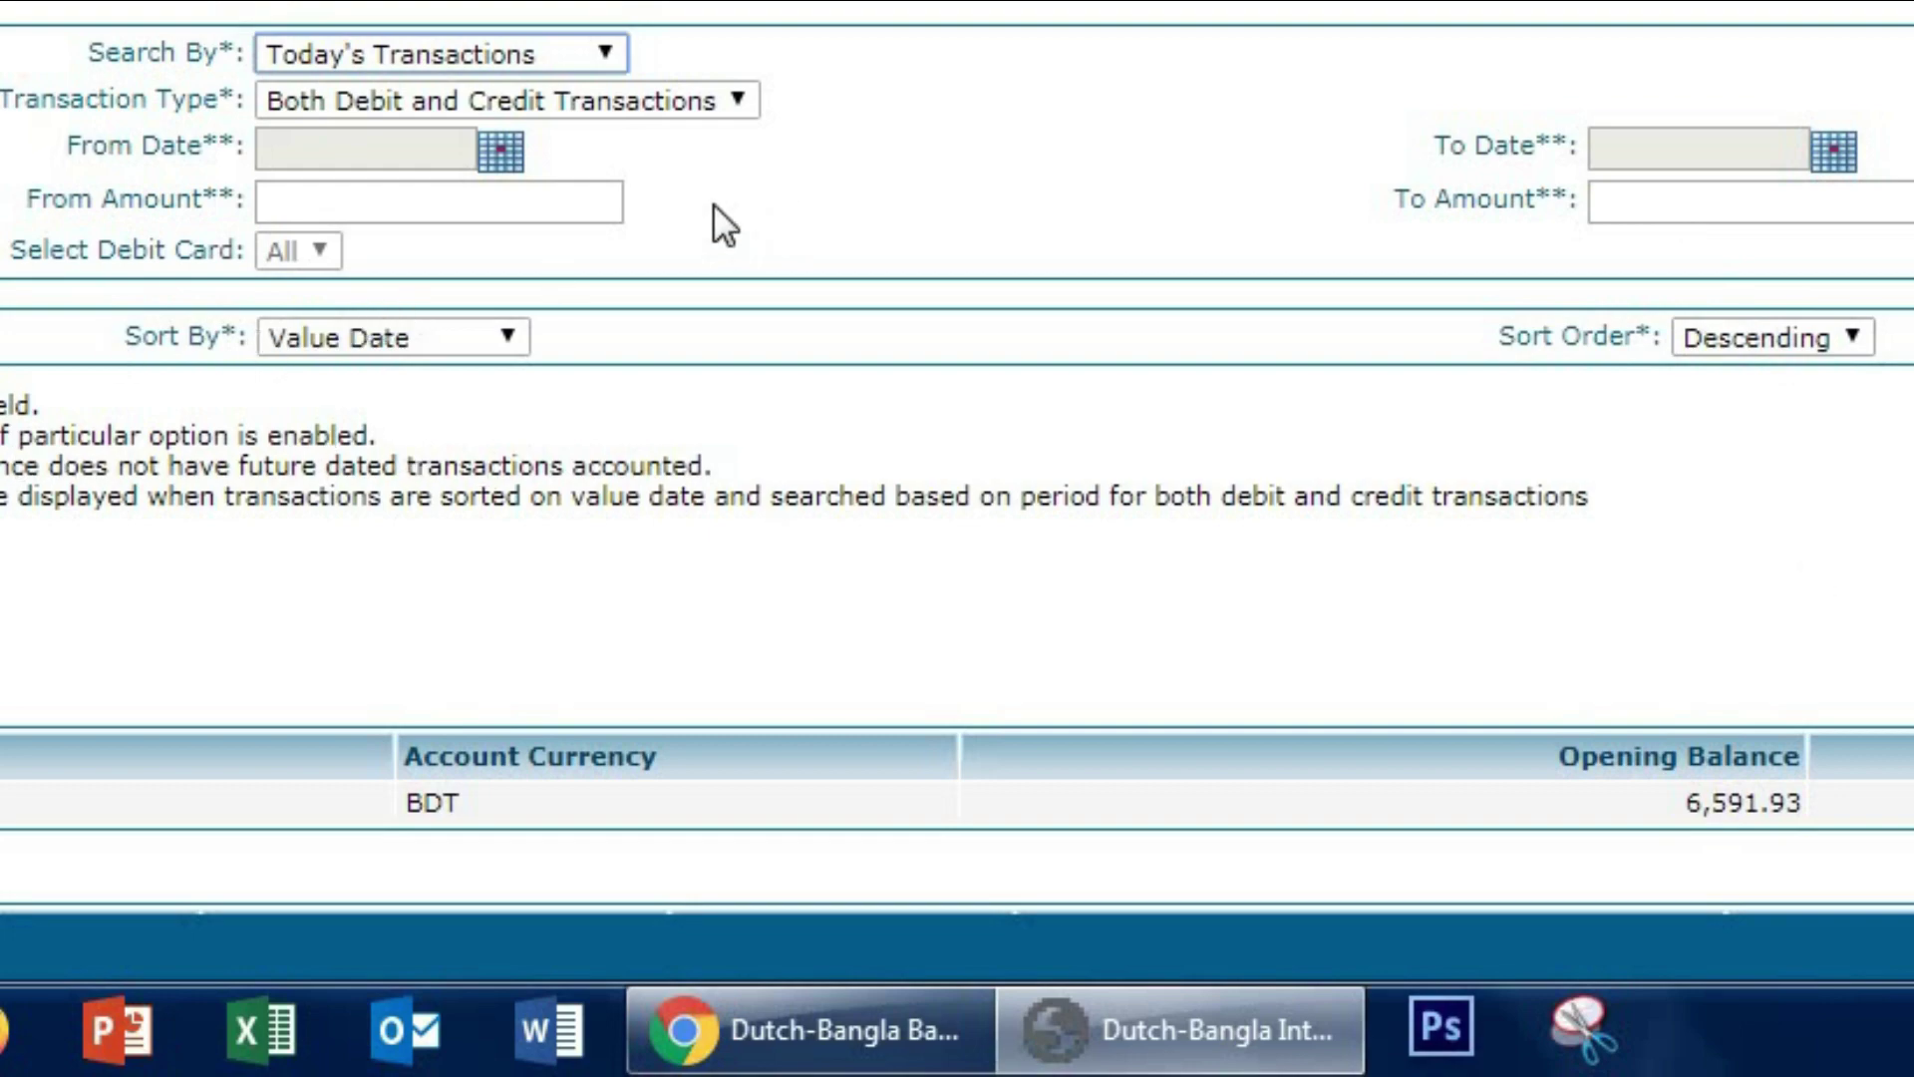
click(507, 47)
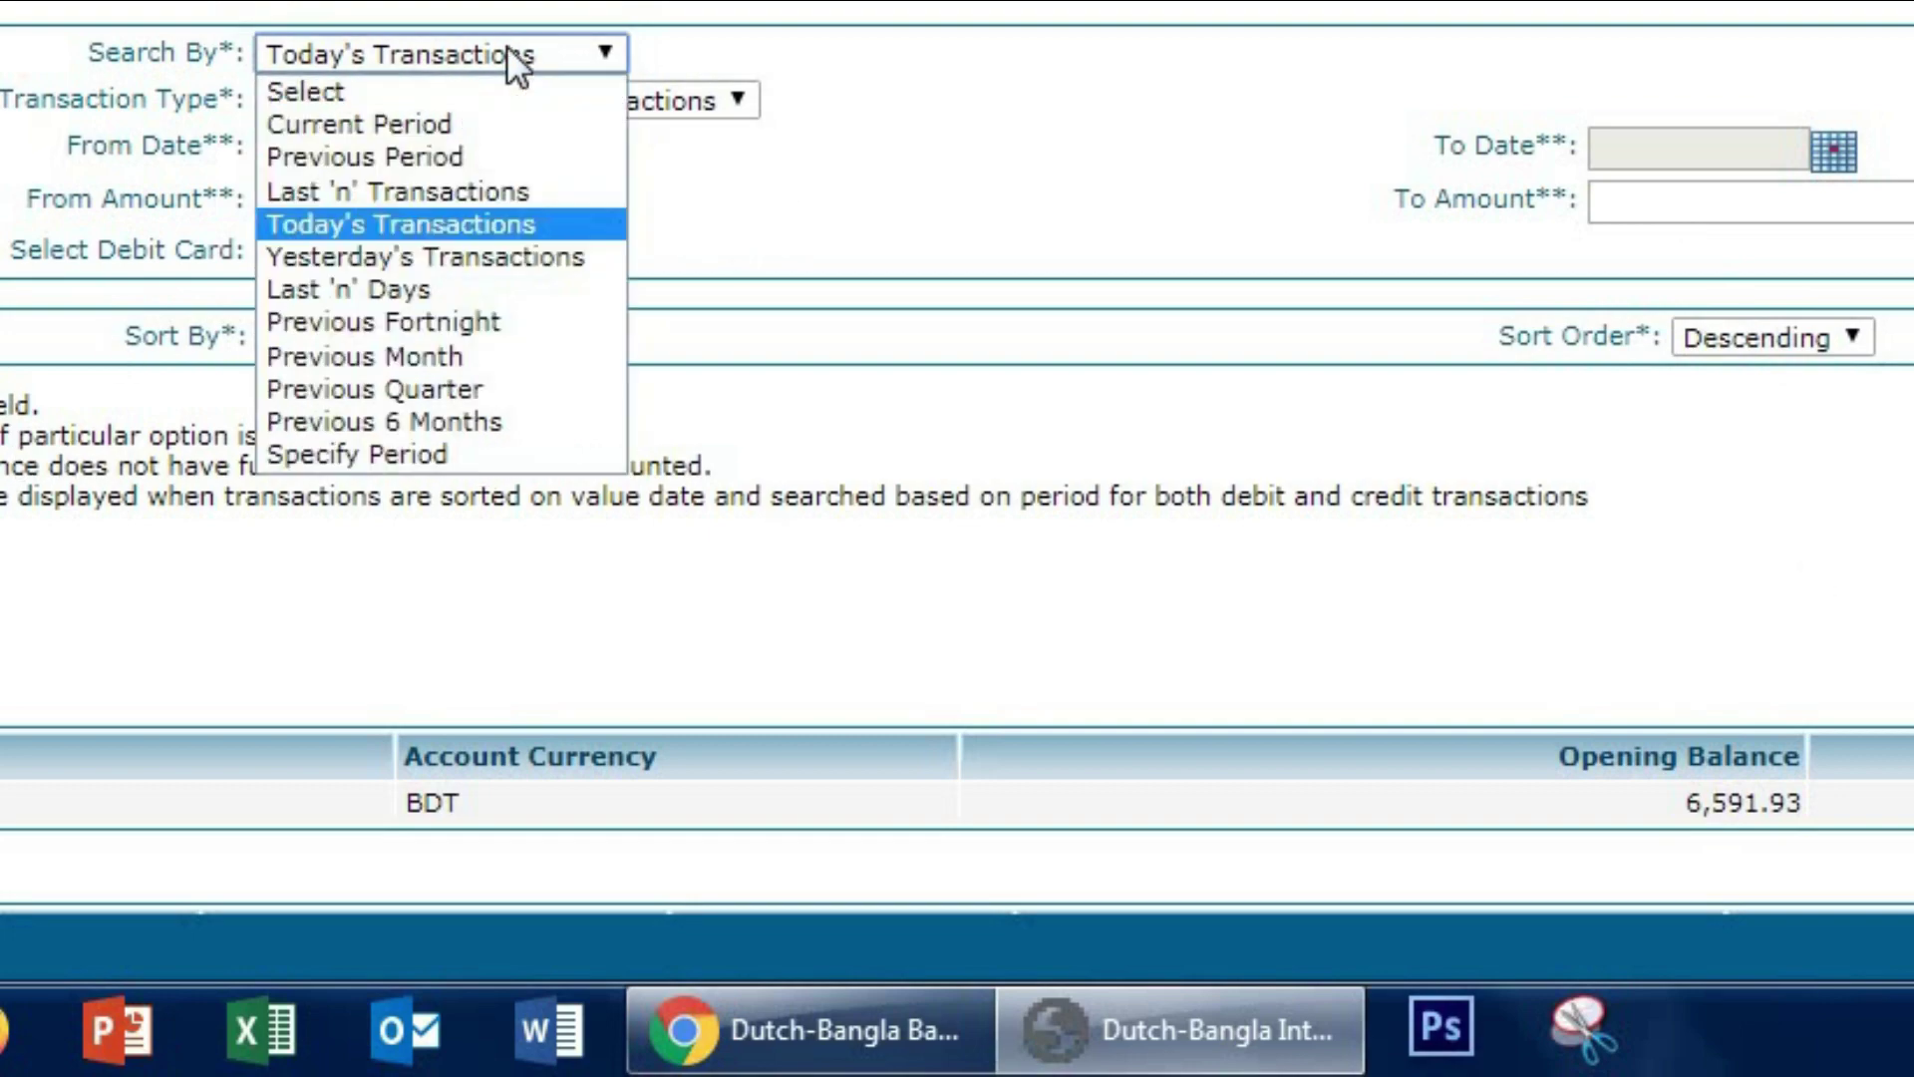
click(445, 258)
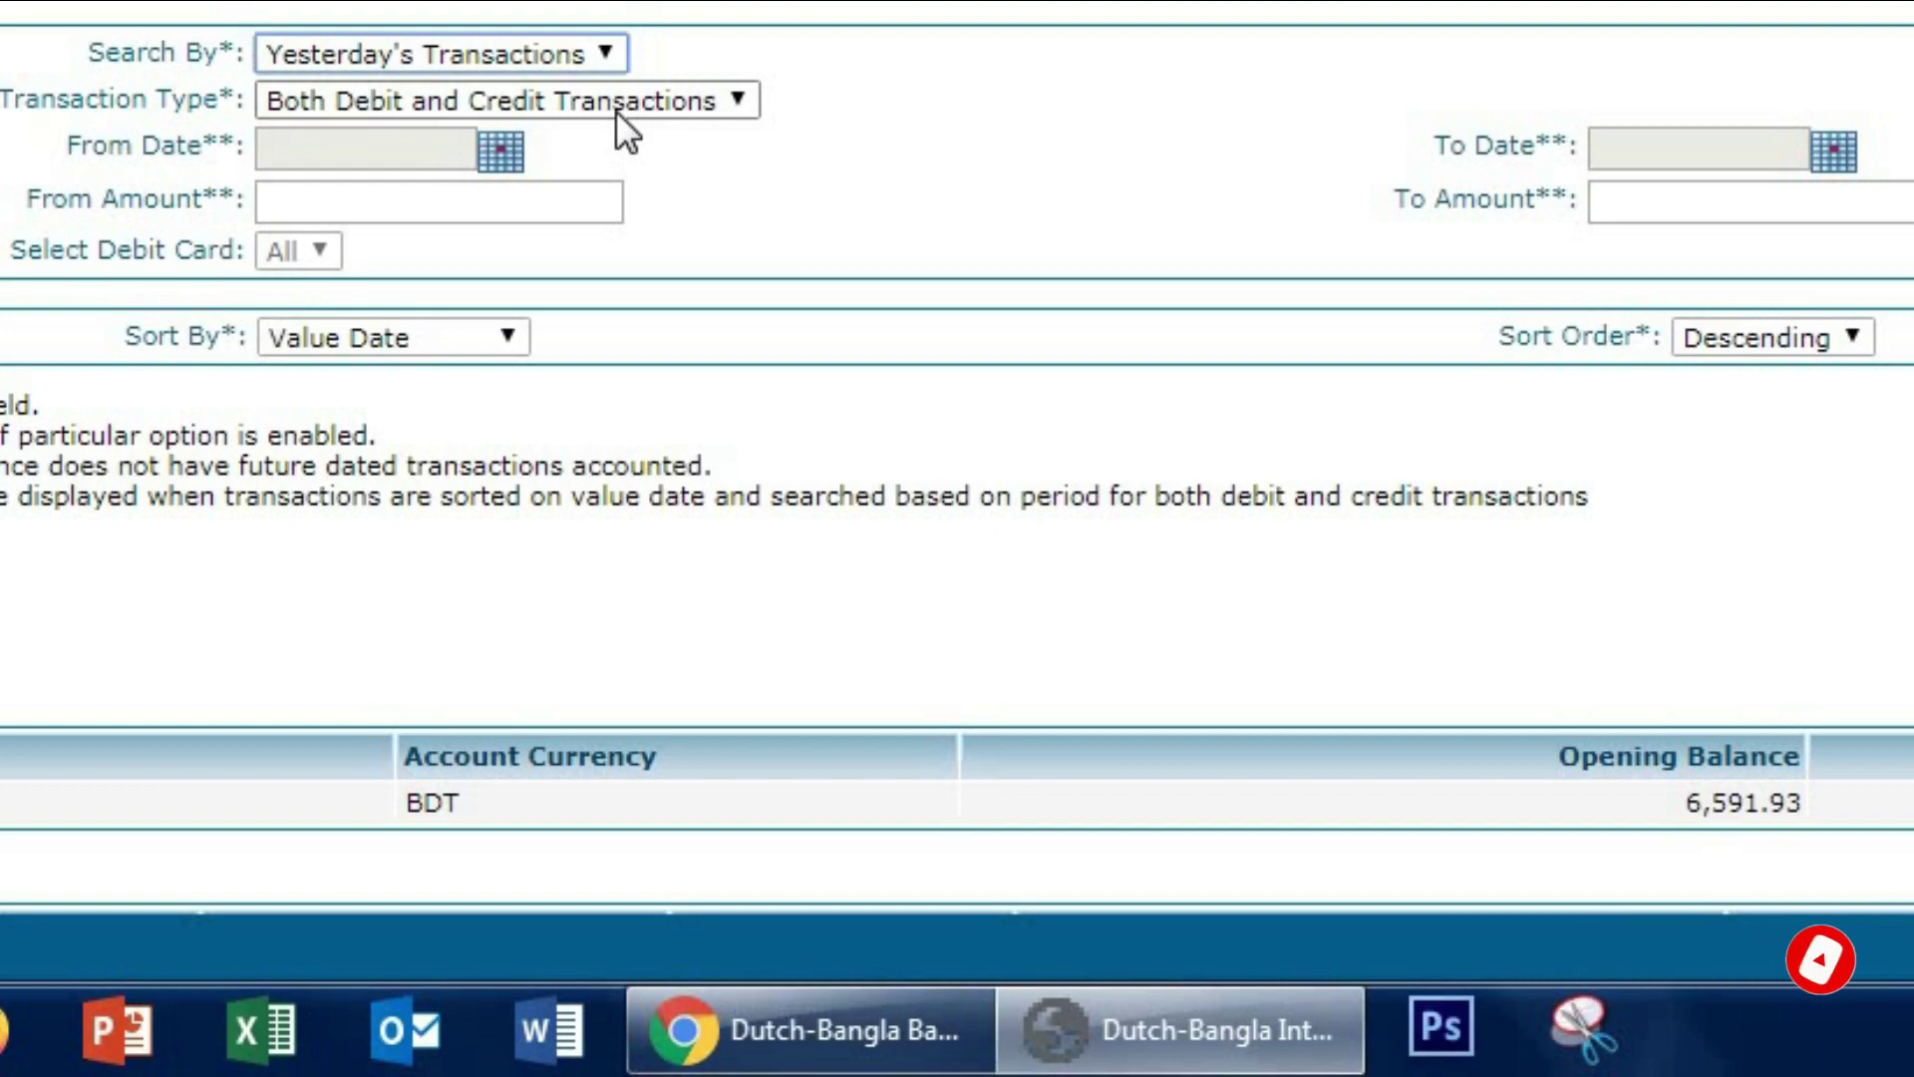
click(523, 46)
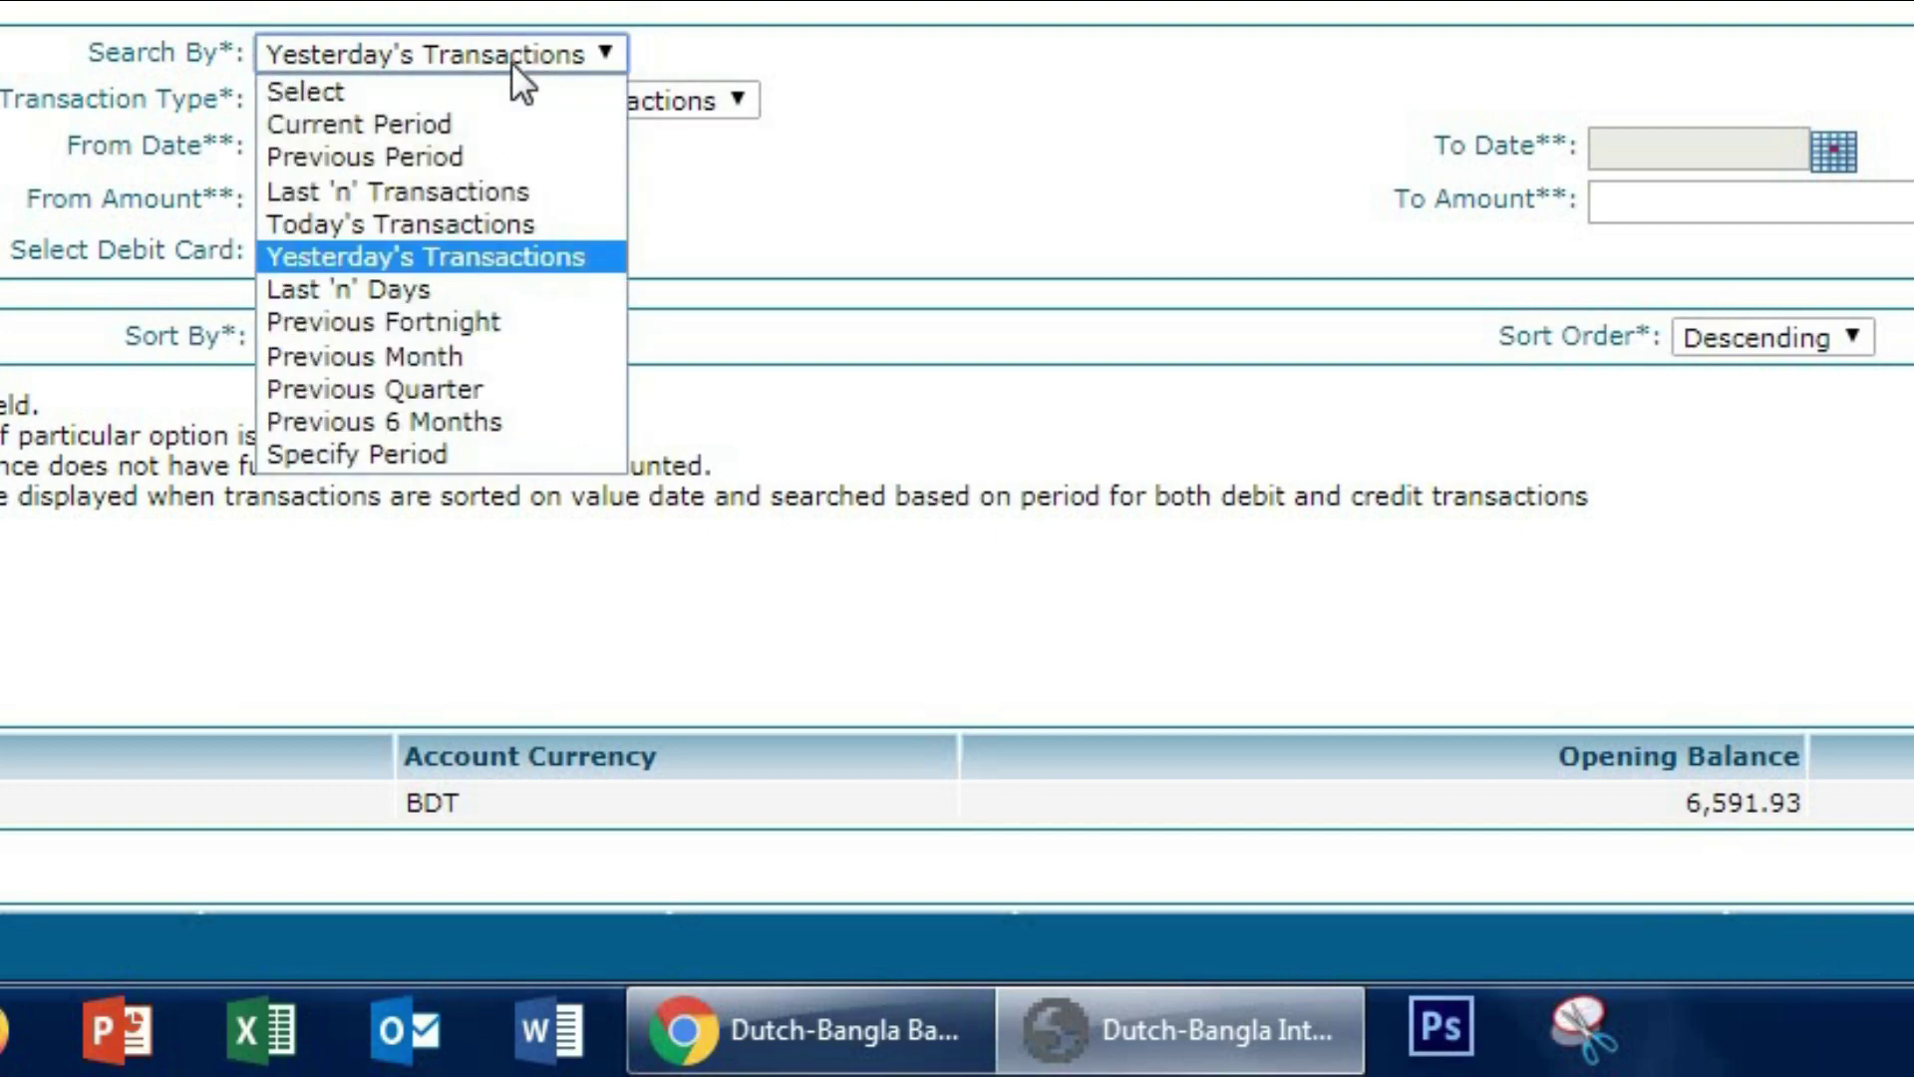
click(457, 292)
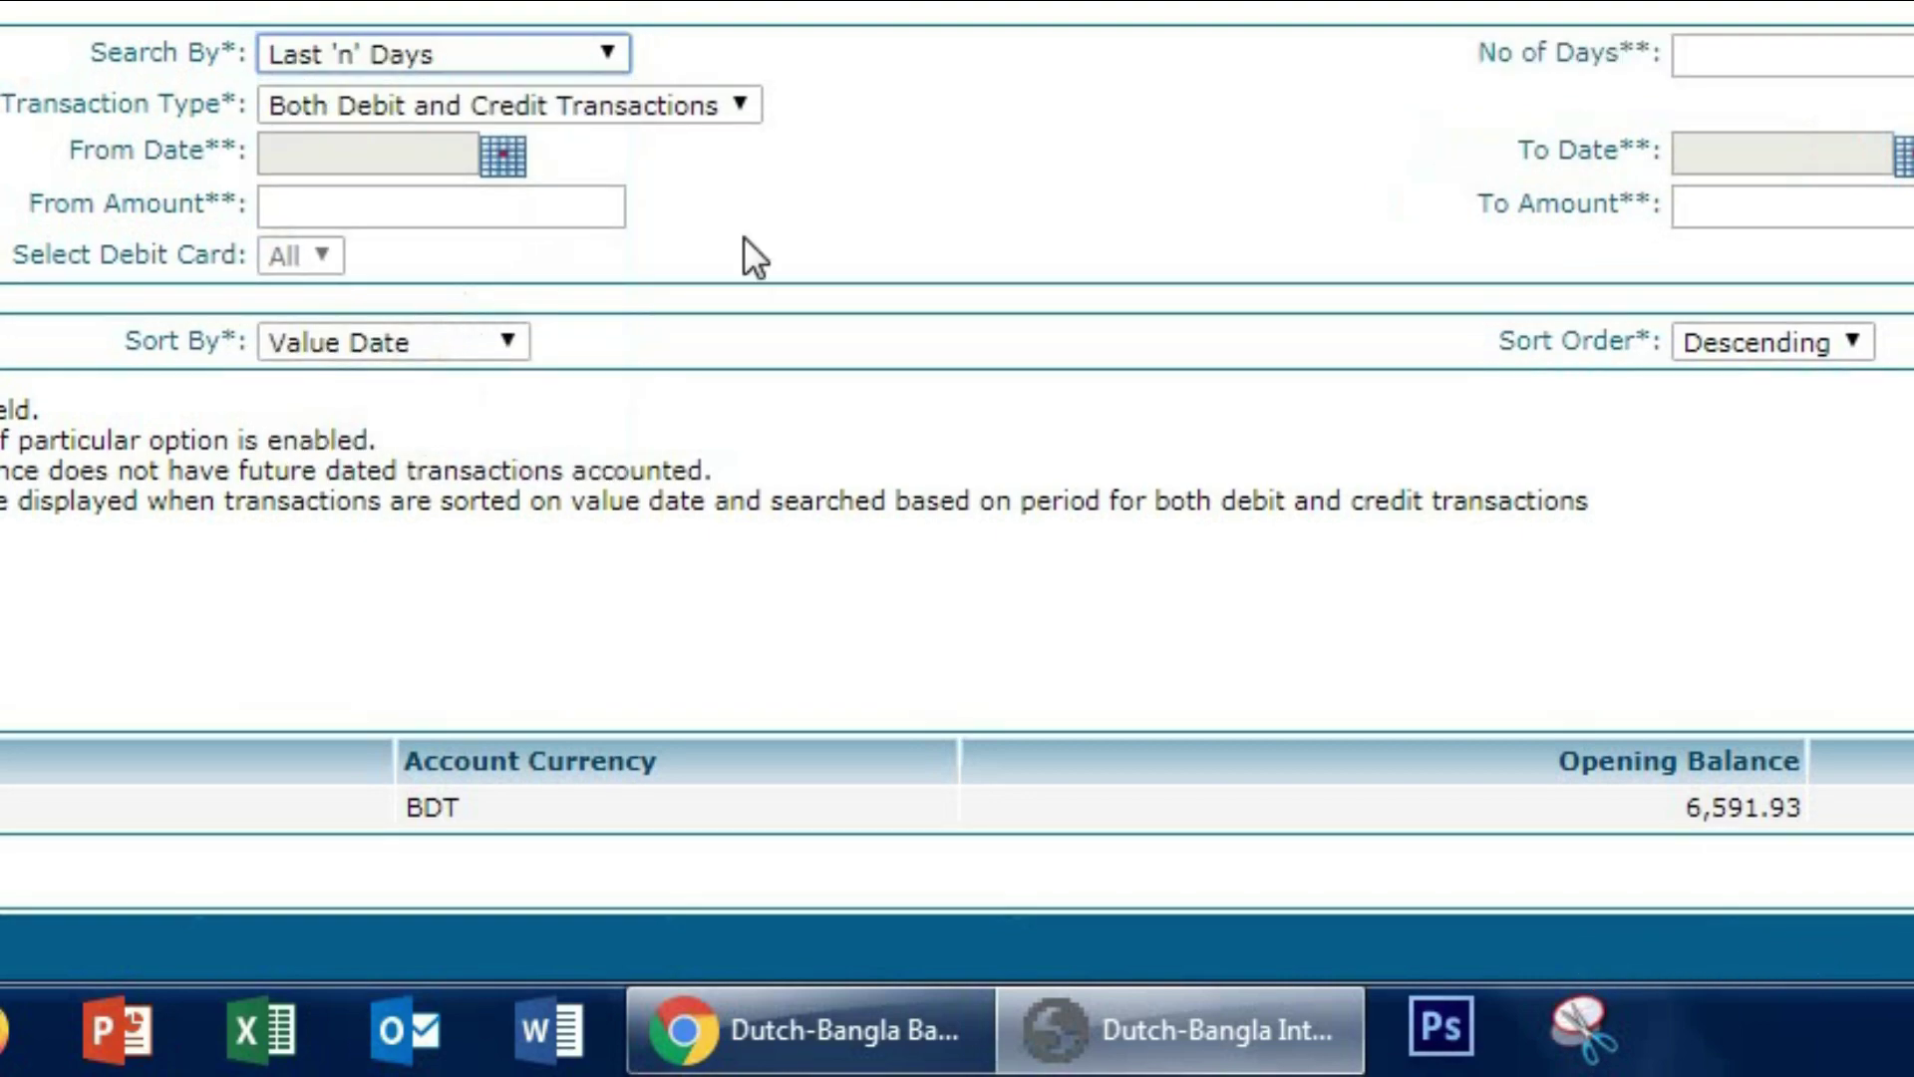
click(398, 52)
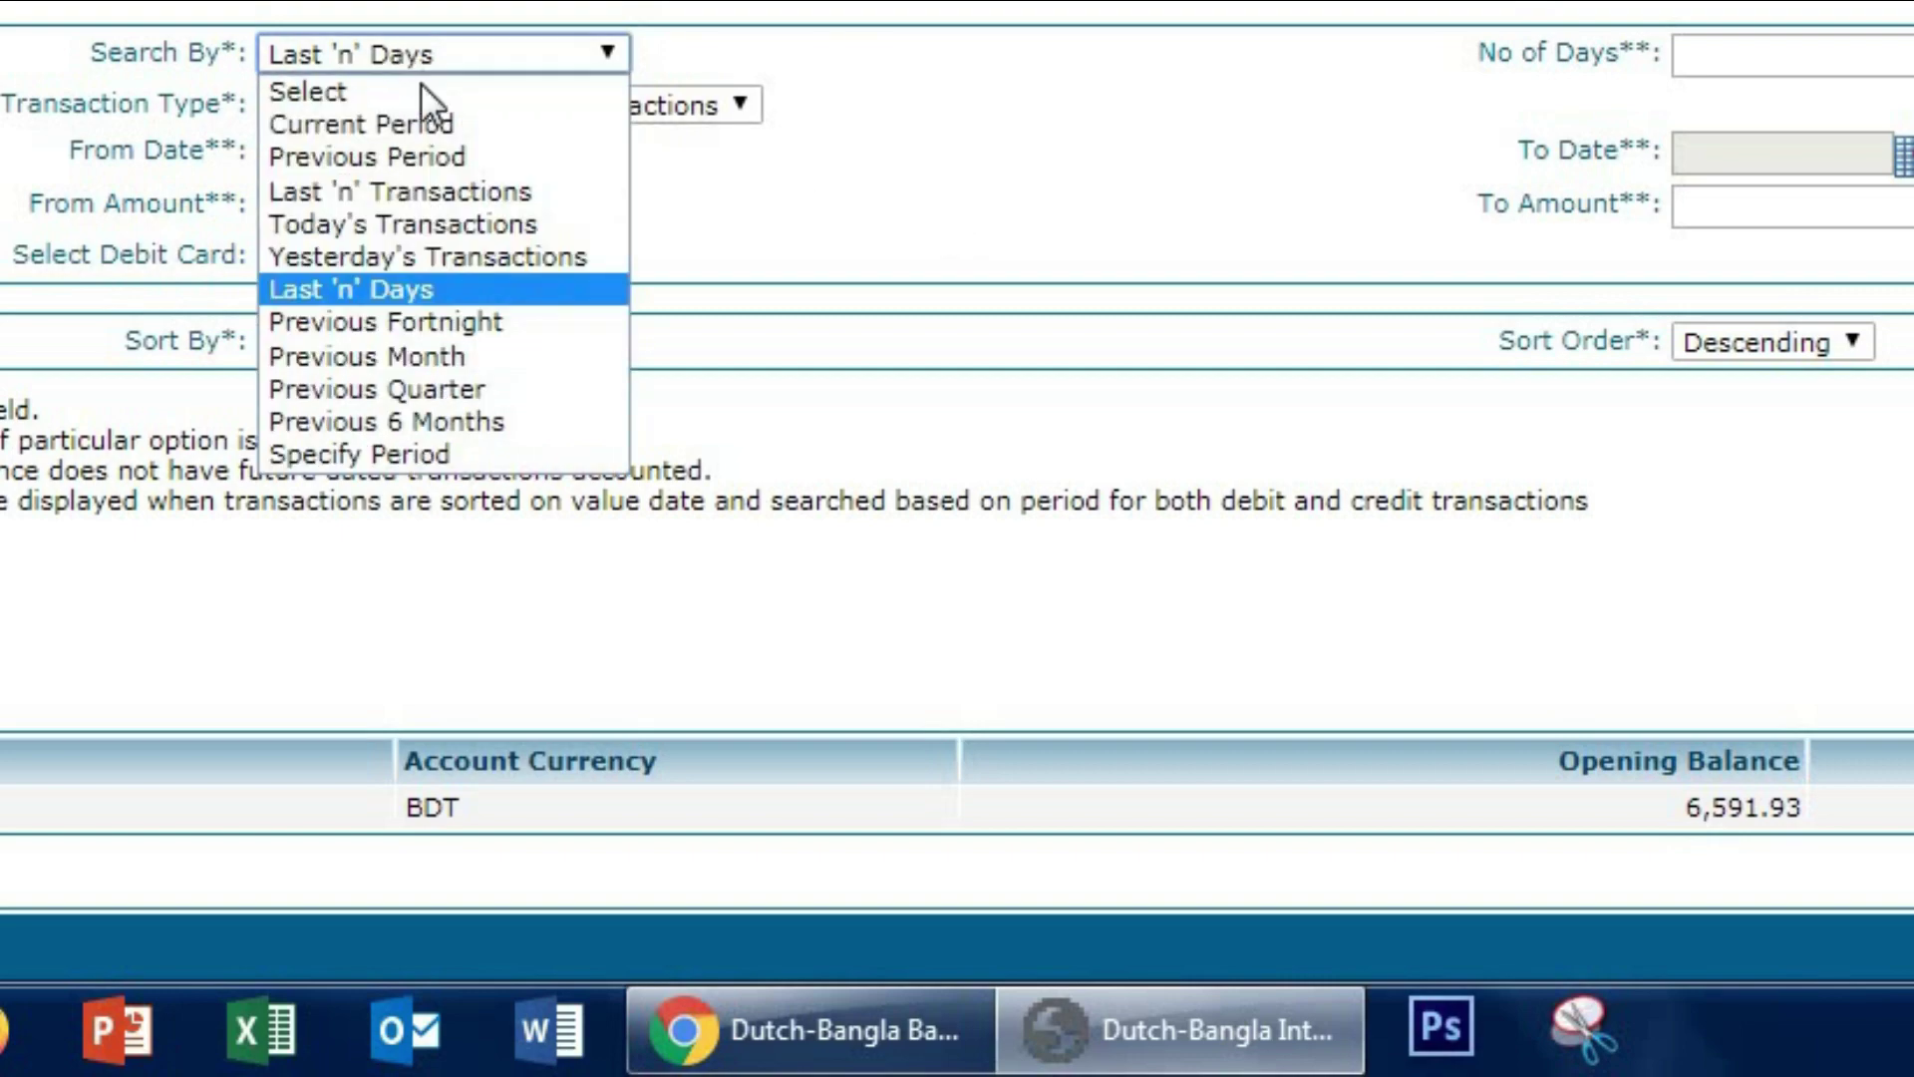
click(480, 197)
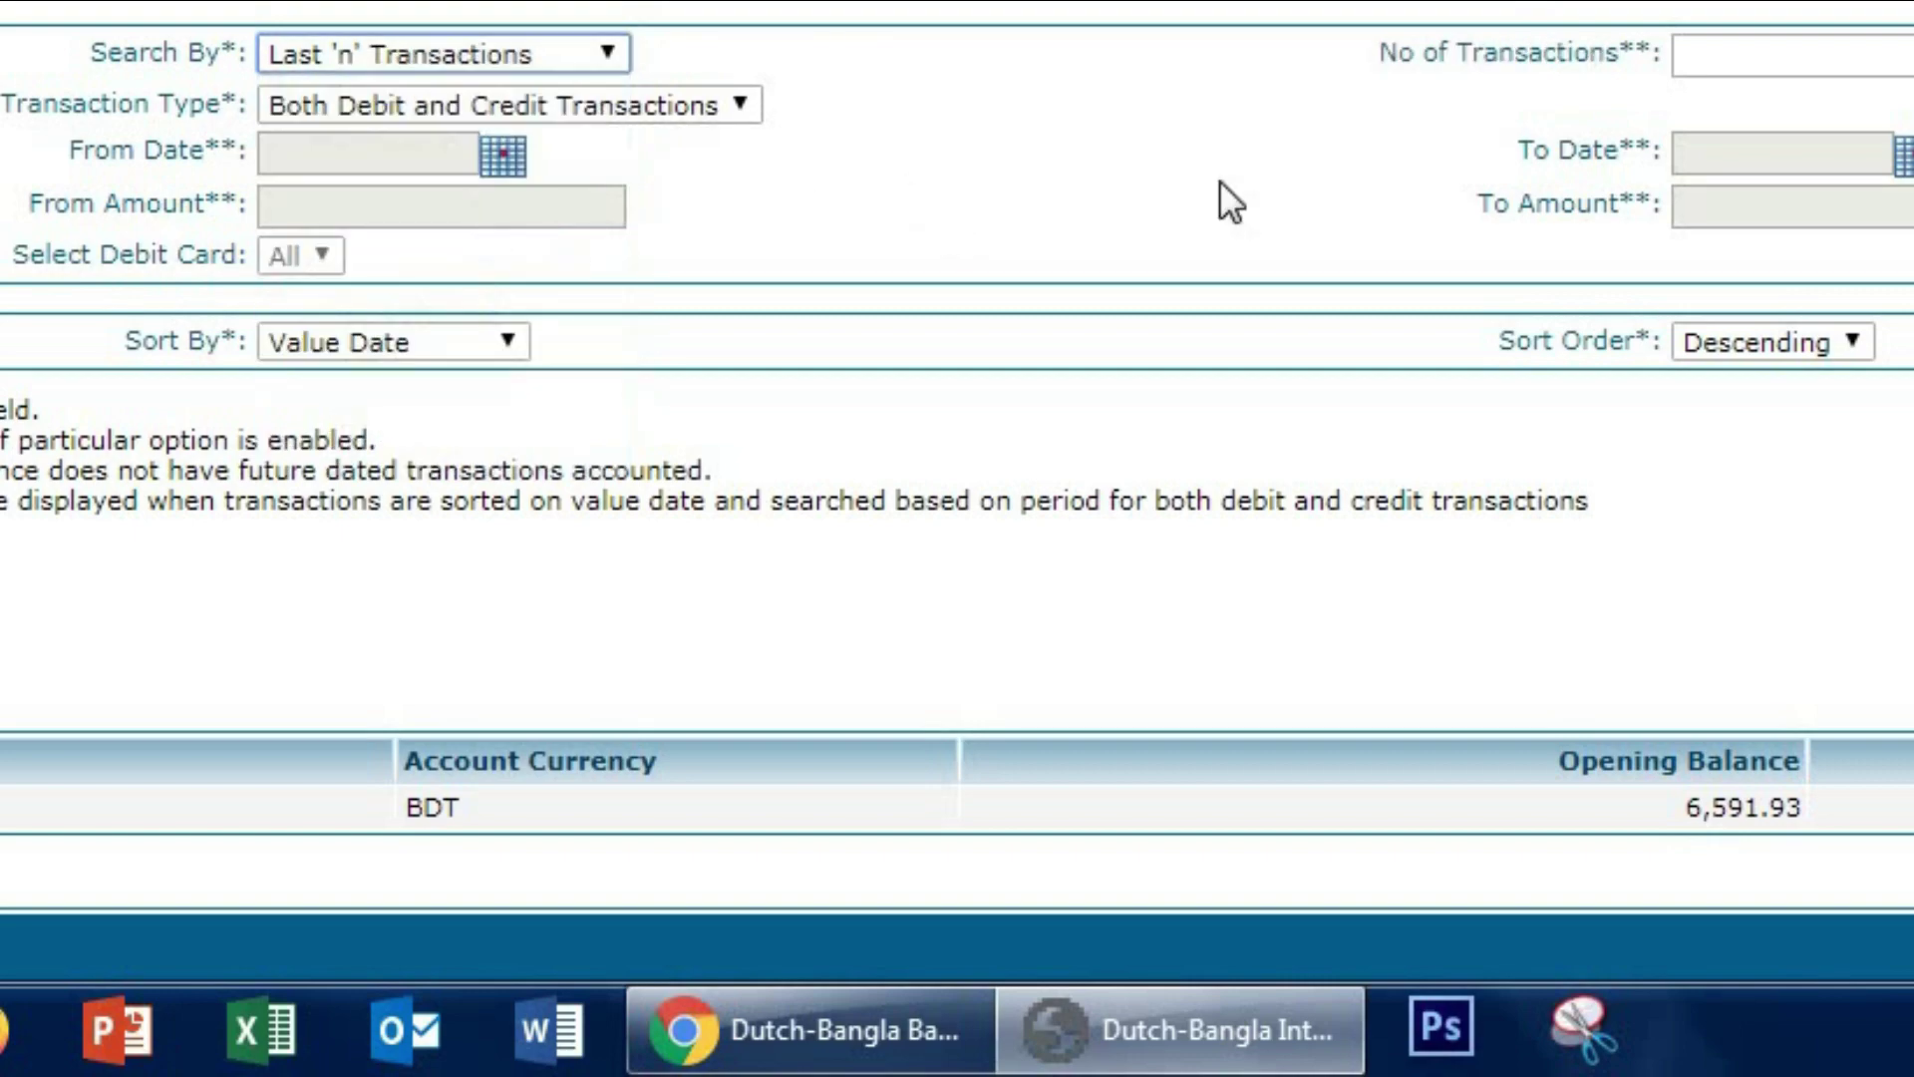
Search by Last 'n' Days with the number of days set to 4, and view the resulting transactions
click(445, 62)
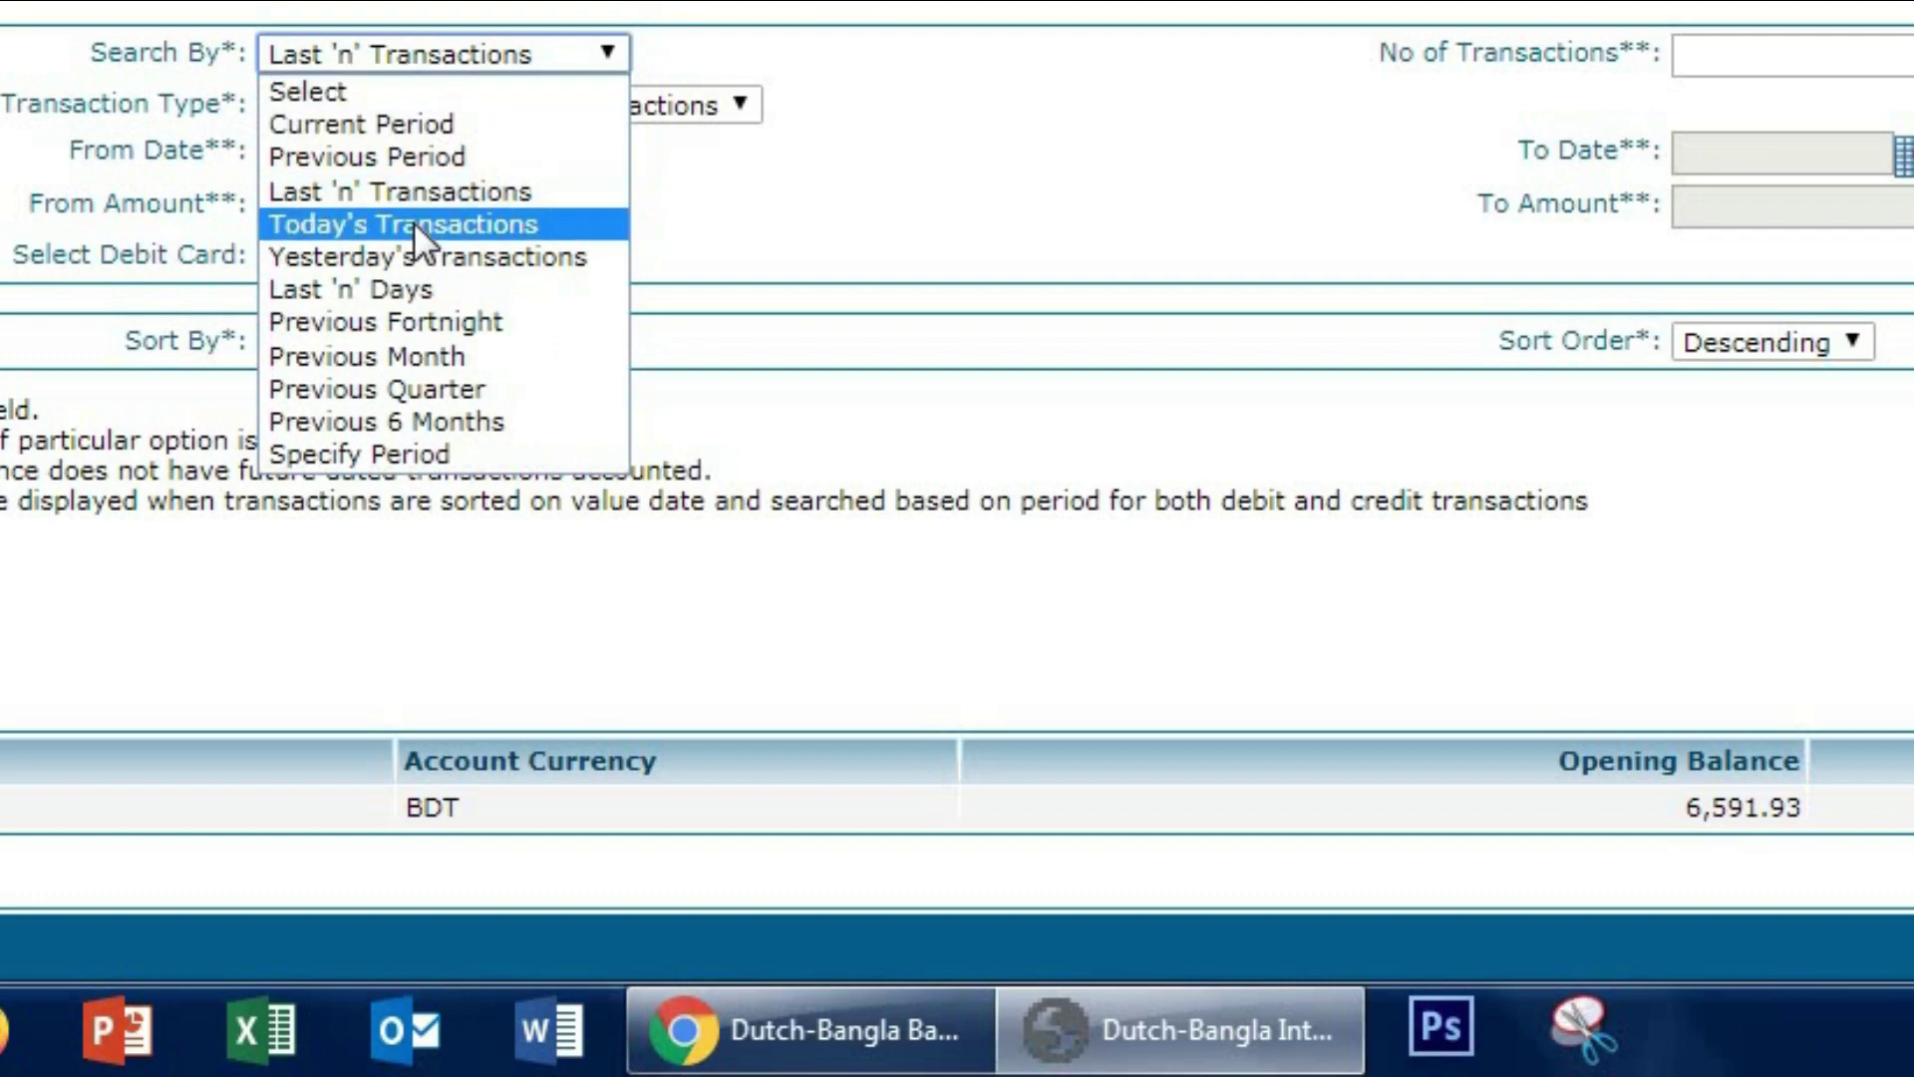
click(410, 289)
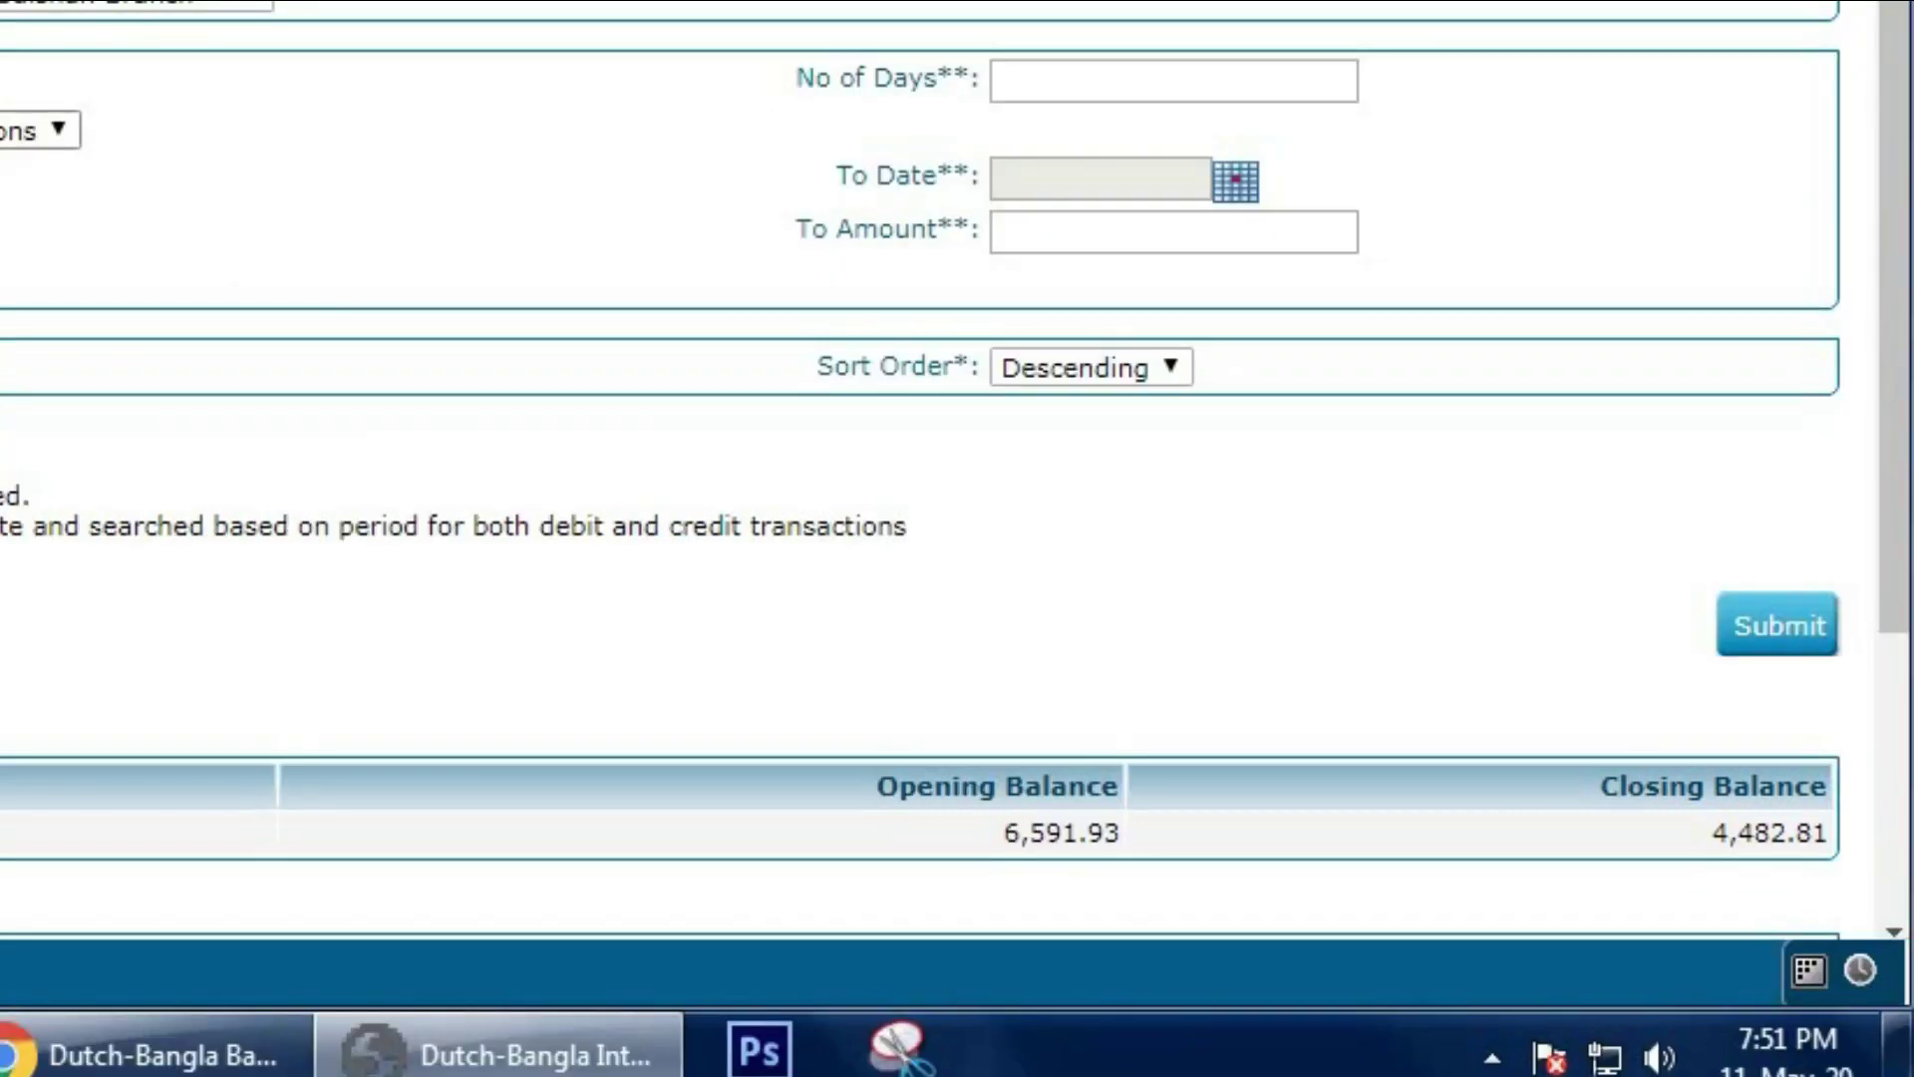
click(1077, 84)
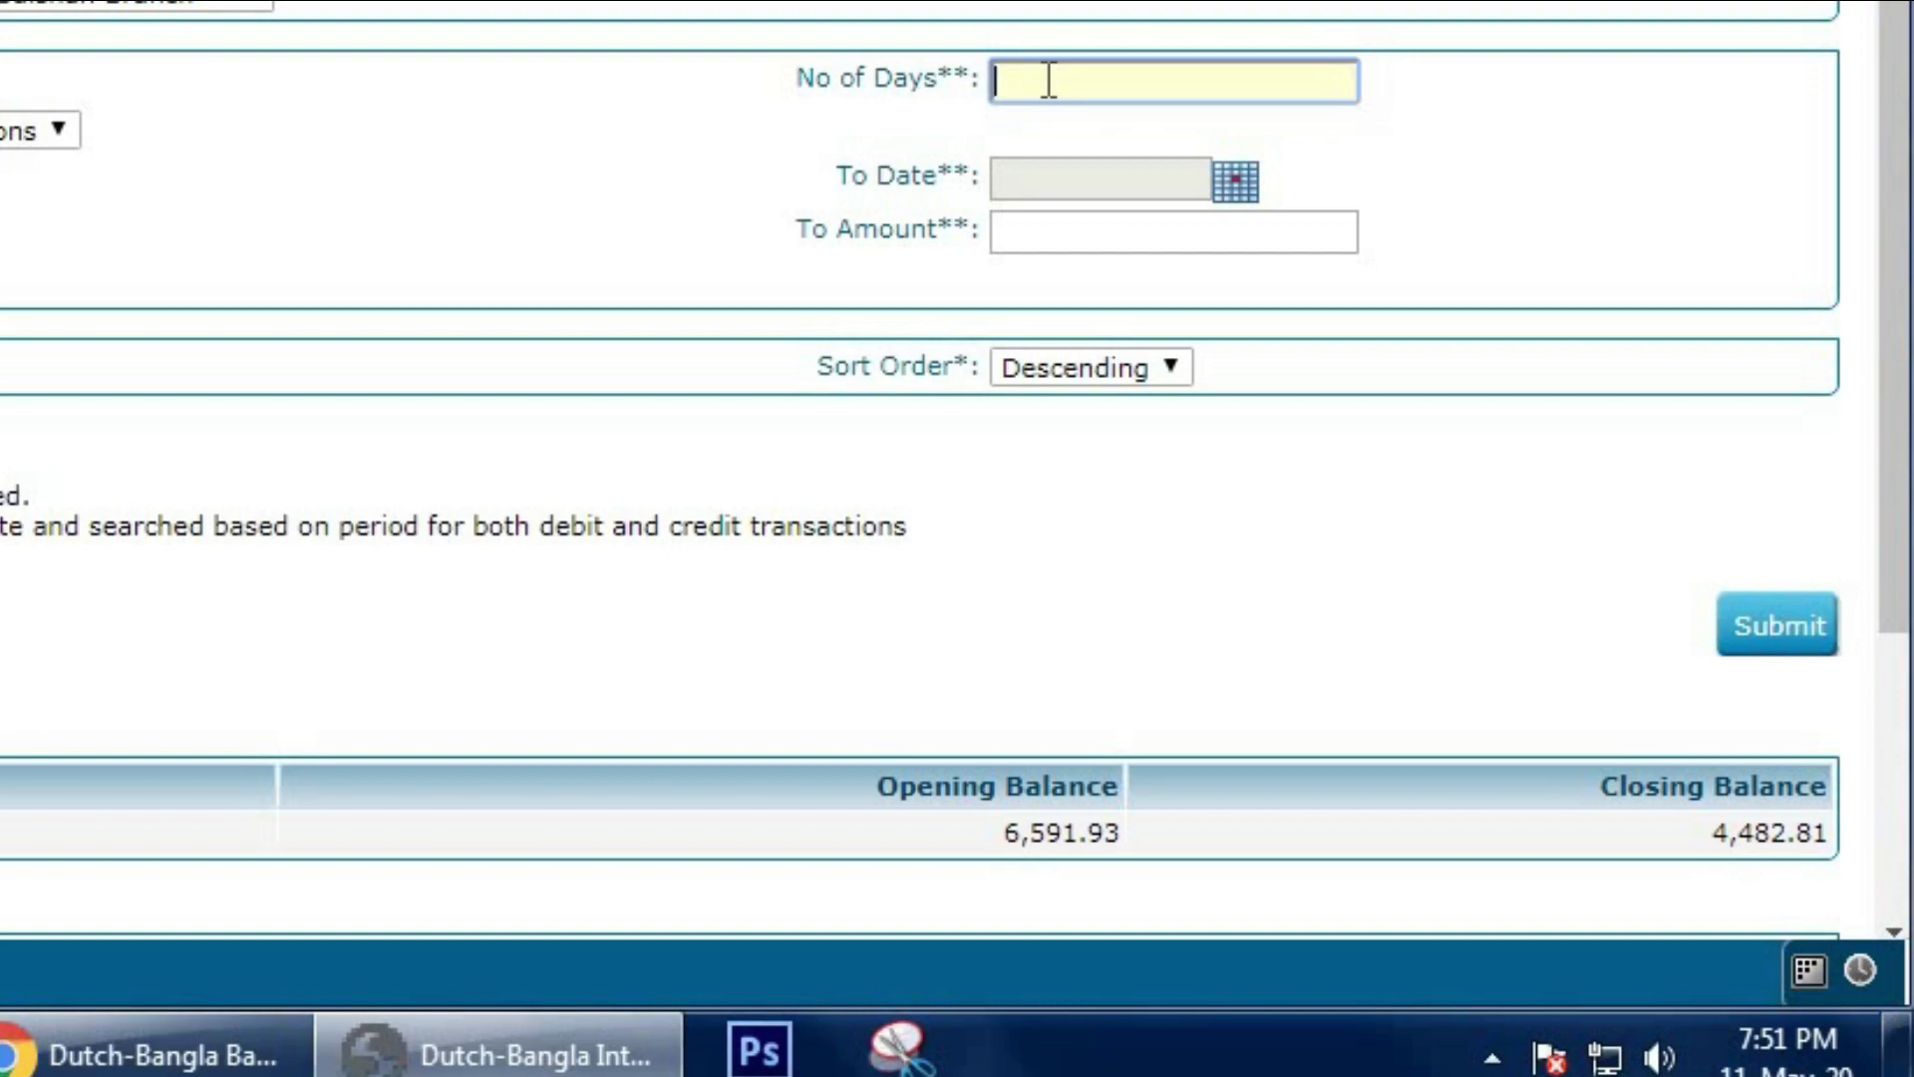
text(4)
click(758, 178)
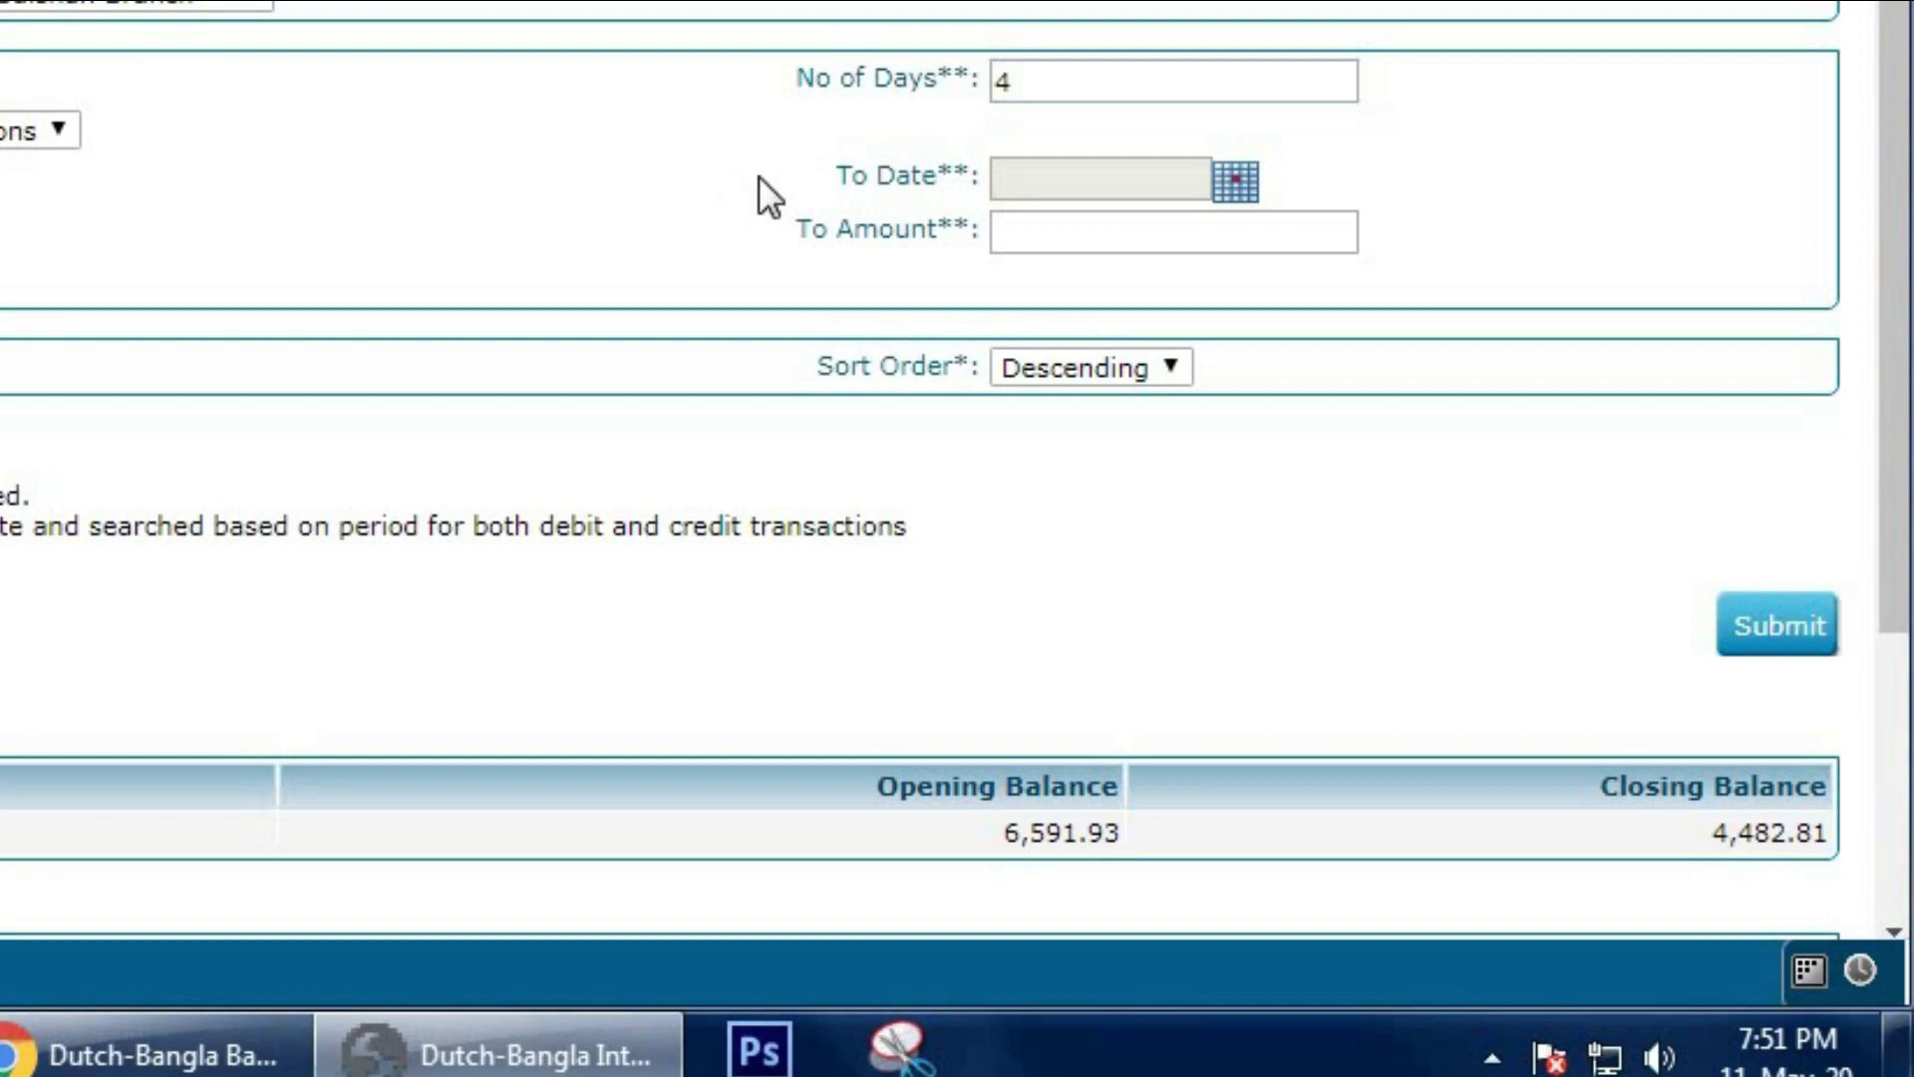
click(1762, 620)
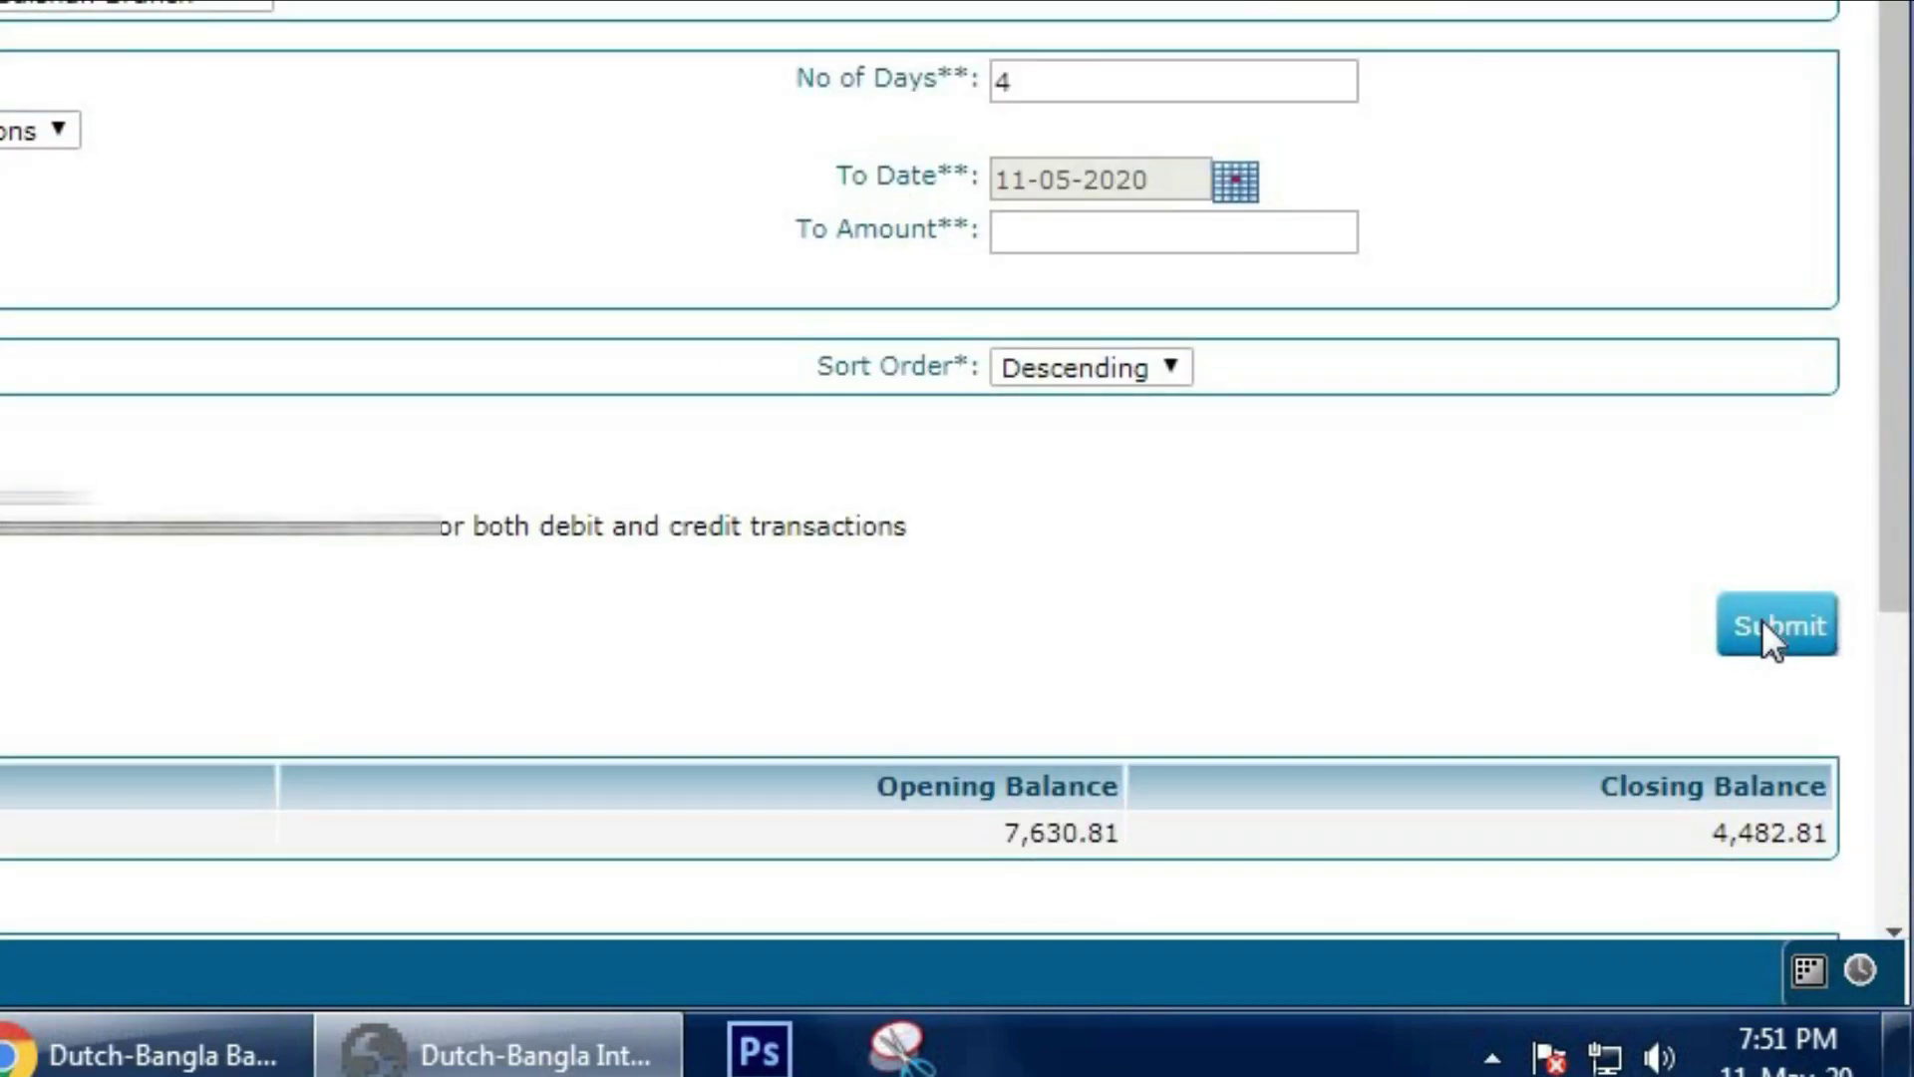
scroll(1762, 619, down, 5)
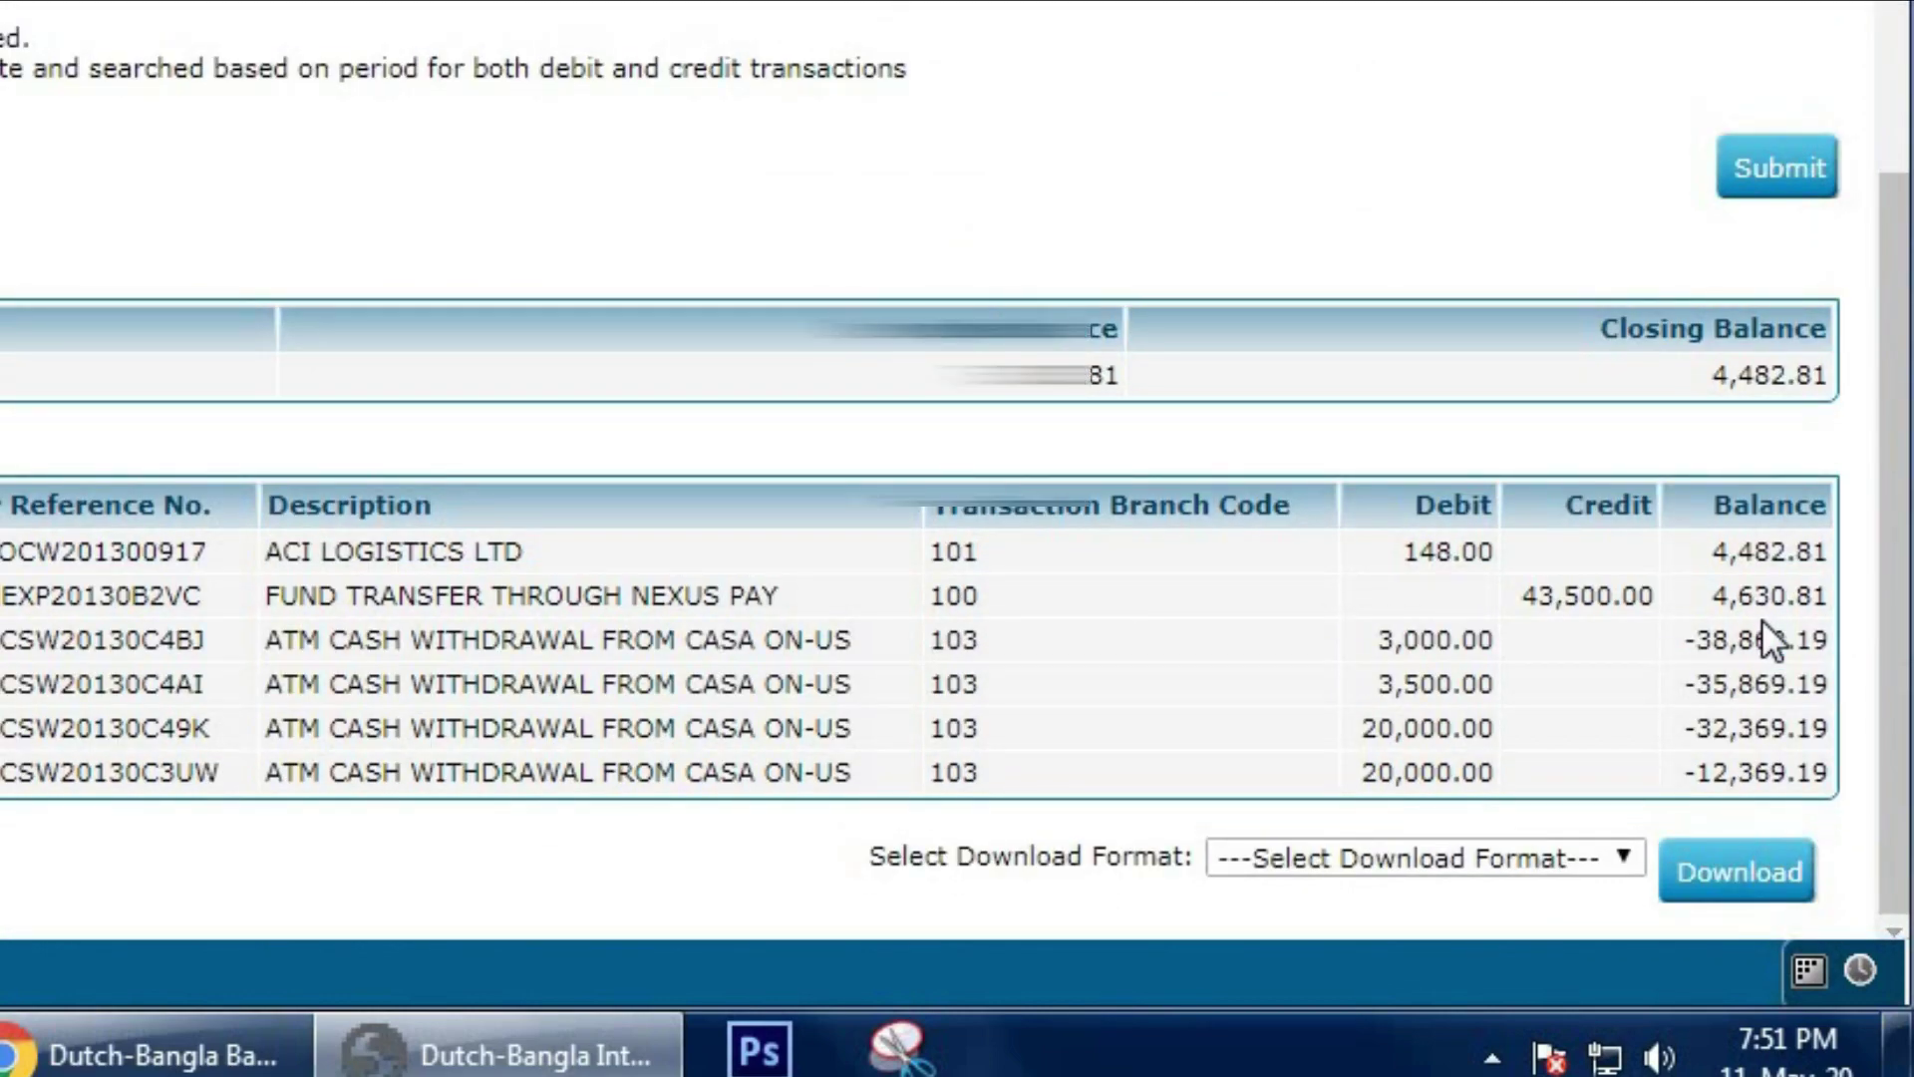
Set the search criterion to Specify Period with From Date 01-04-2019 and To Date 11-05-2020
scroll(1762, 619, up, 5)
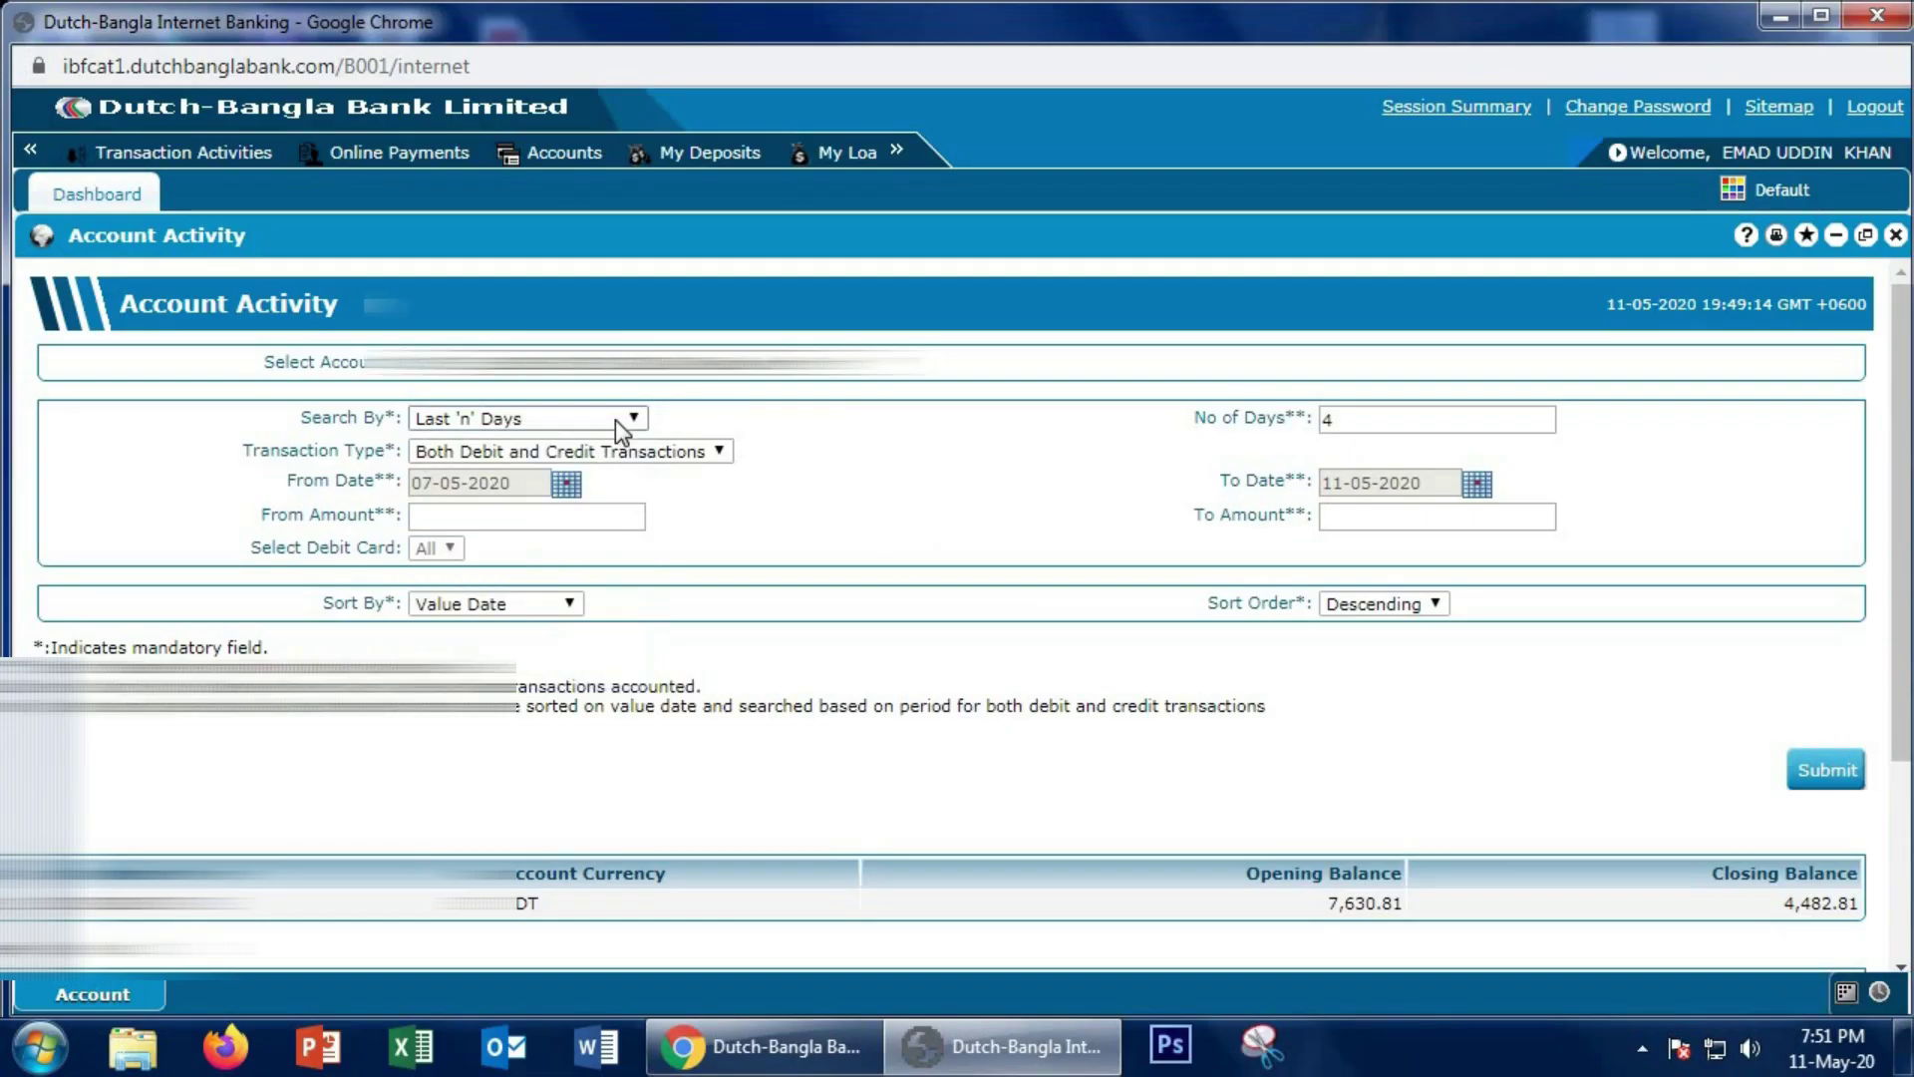
click(616, 421)
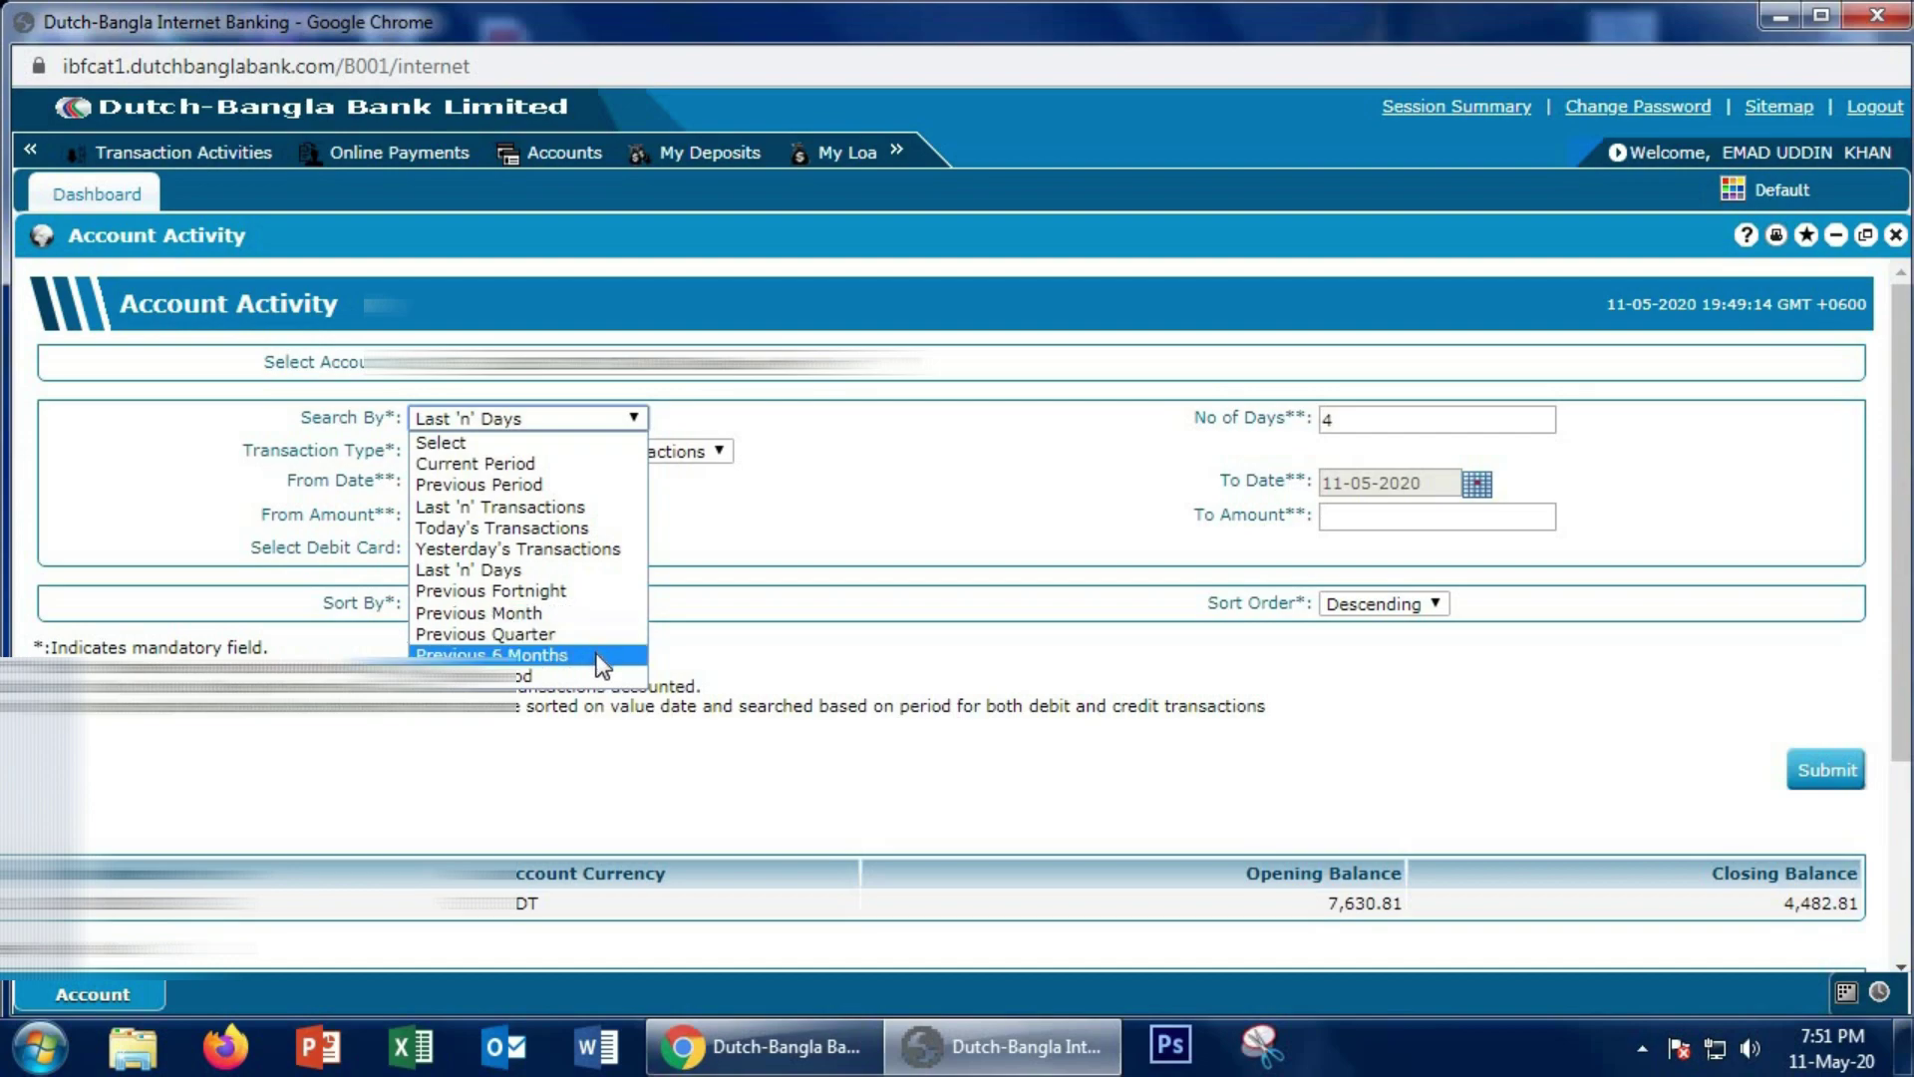
click(529, 676)
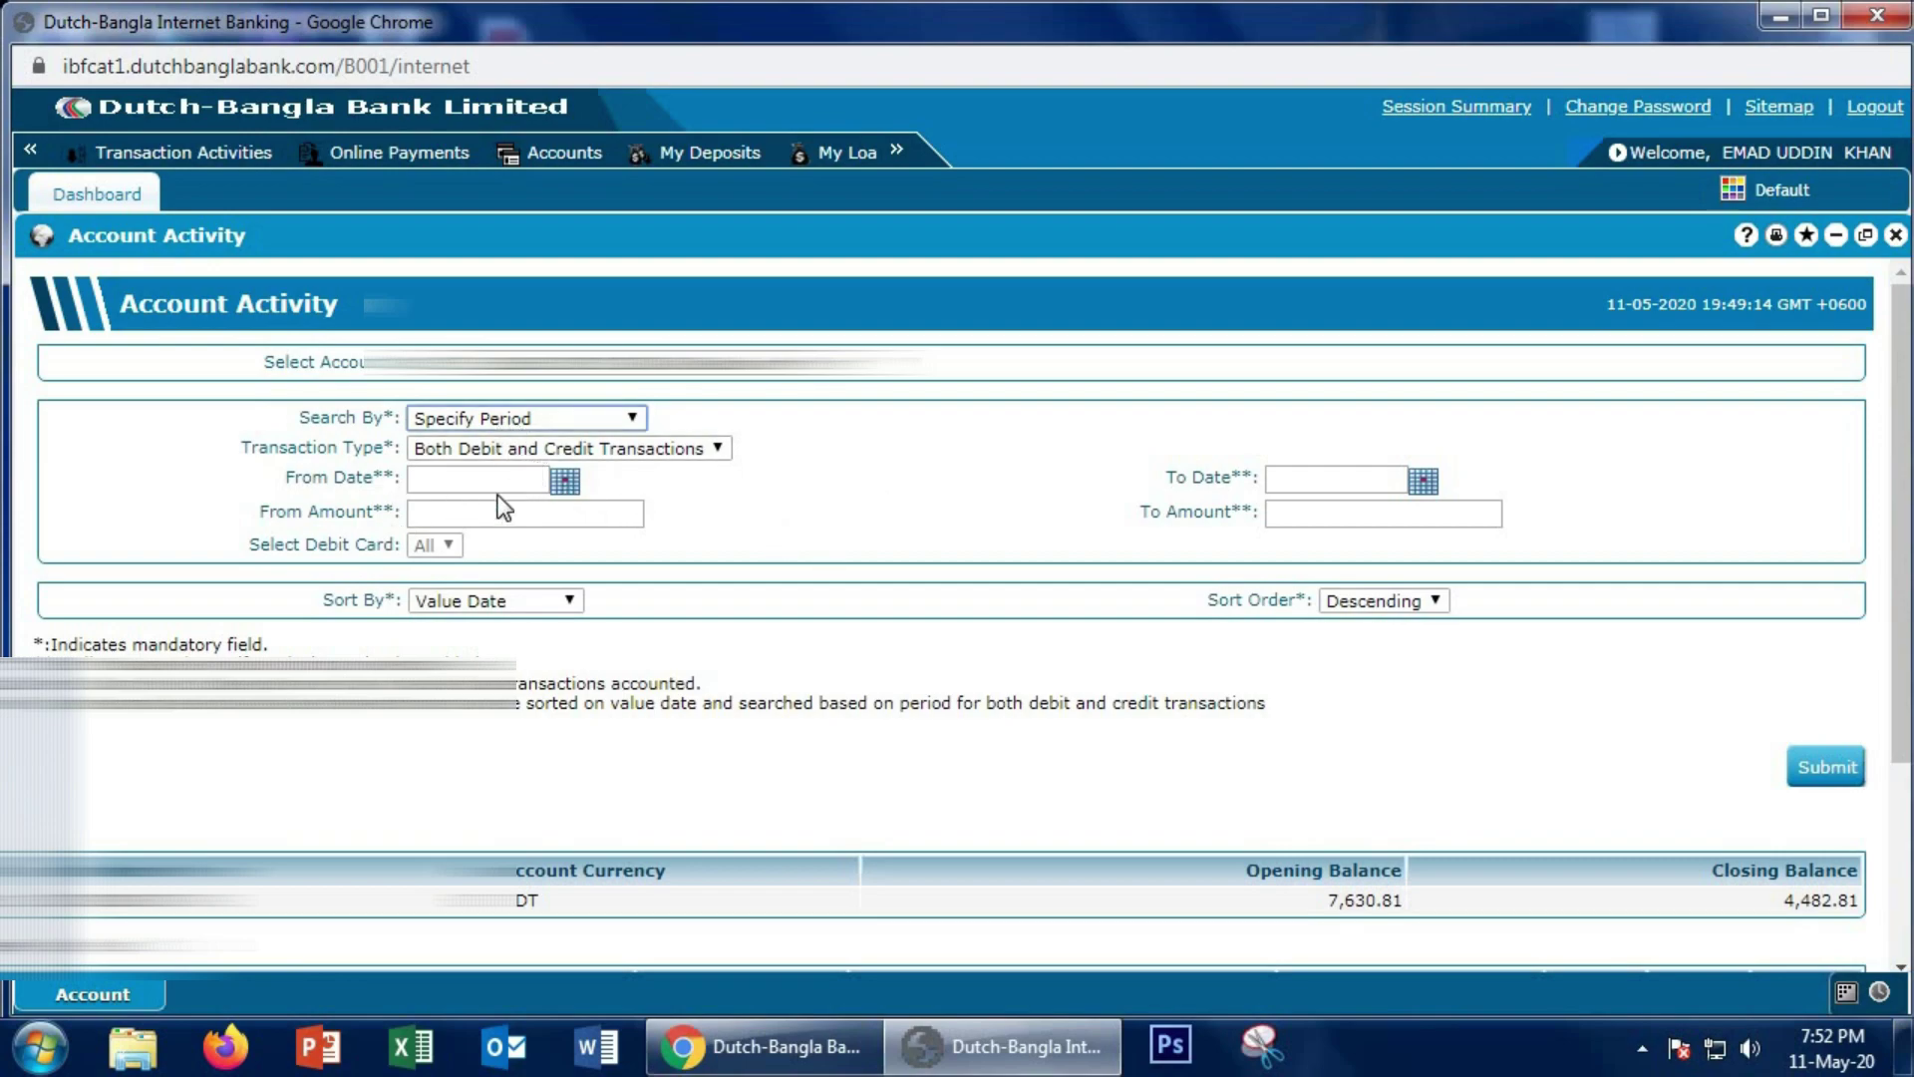
click(562, 482)
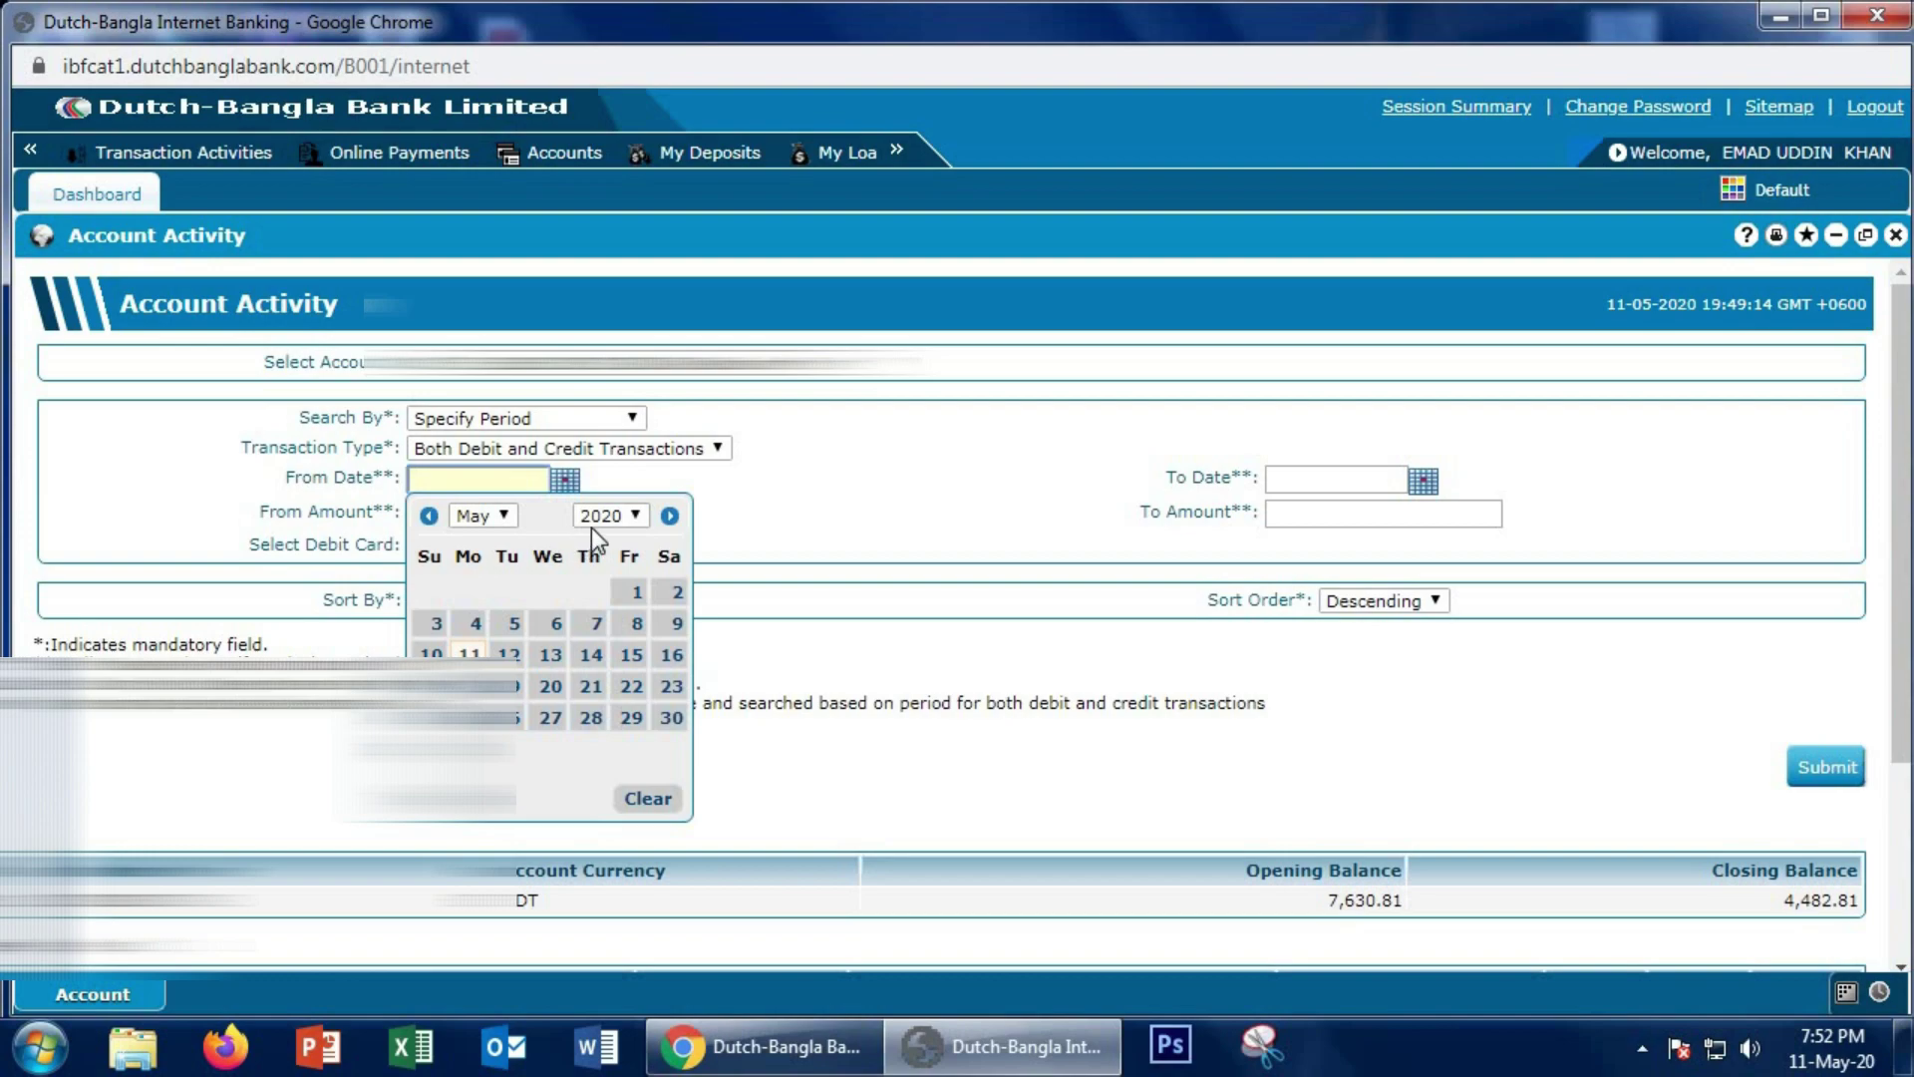
click(636, 516)
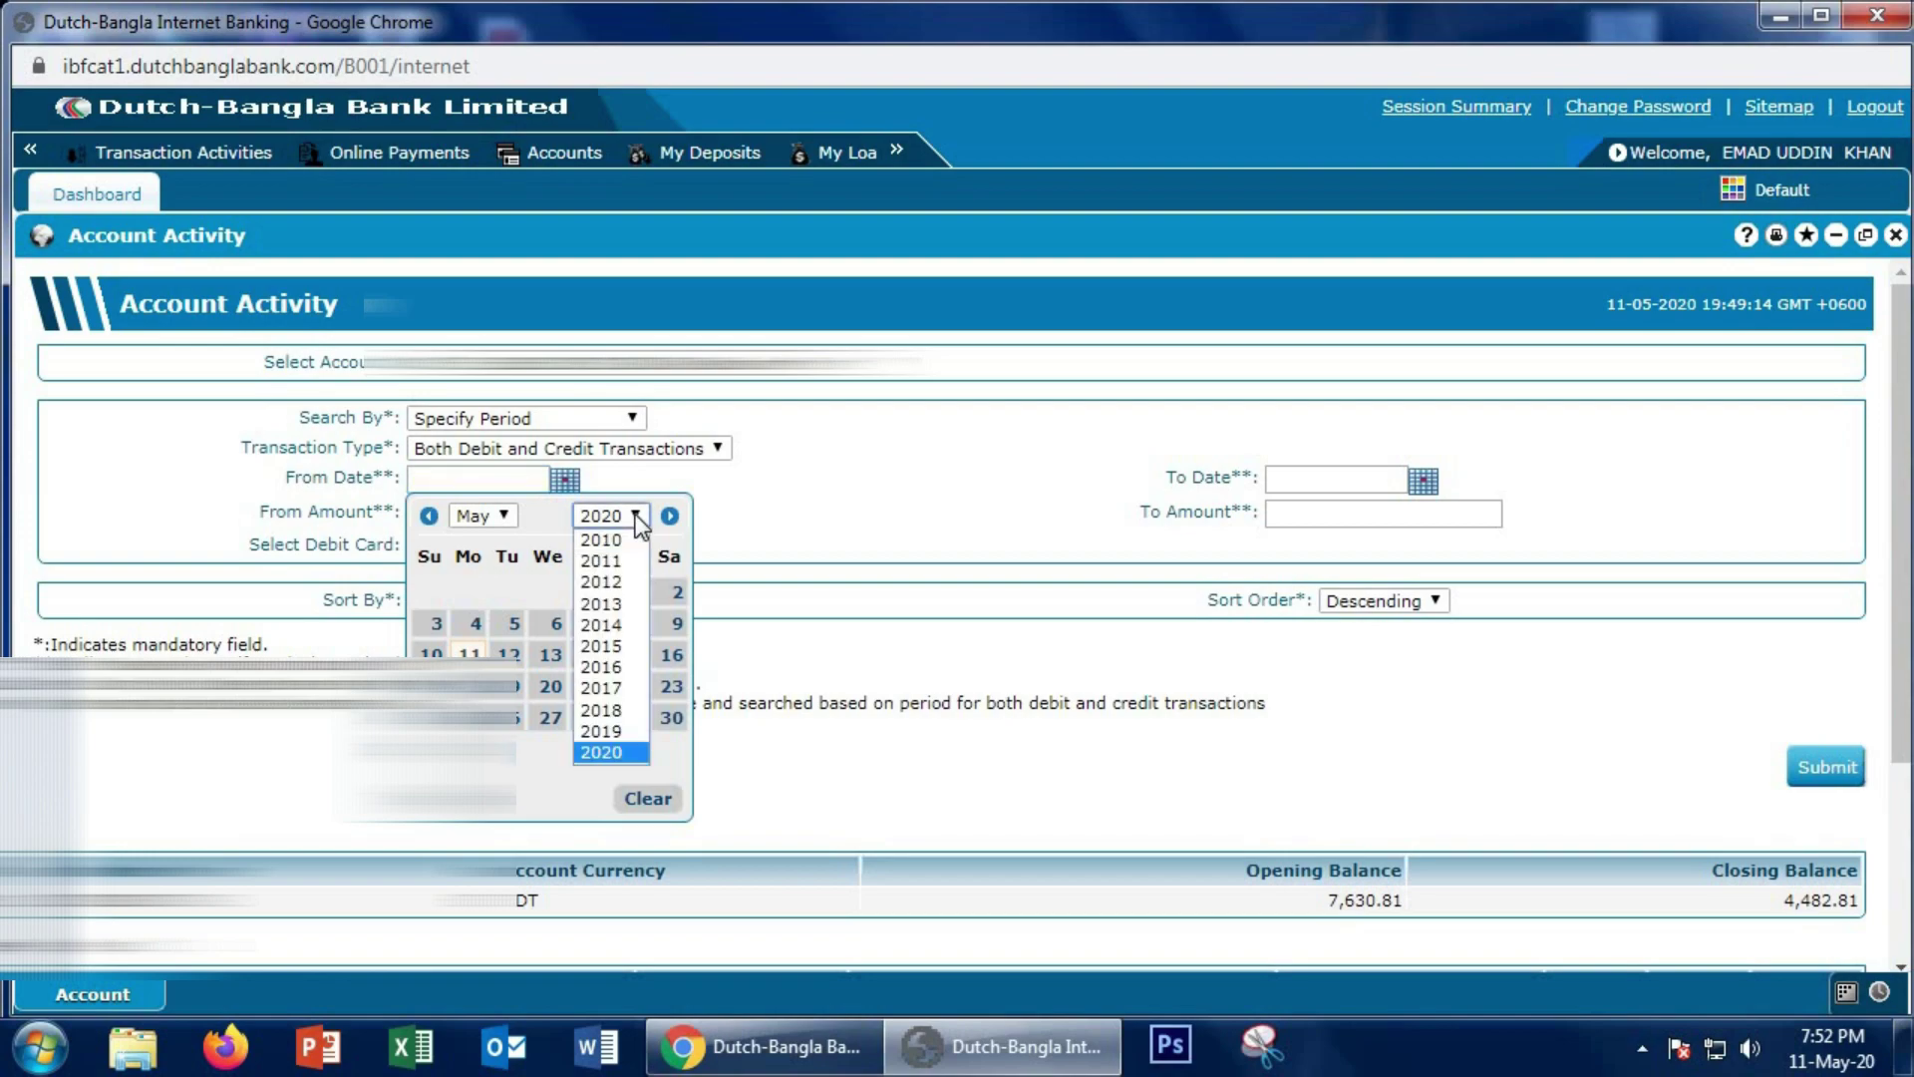
click(602, 732)
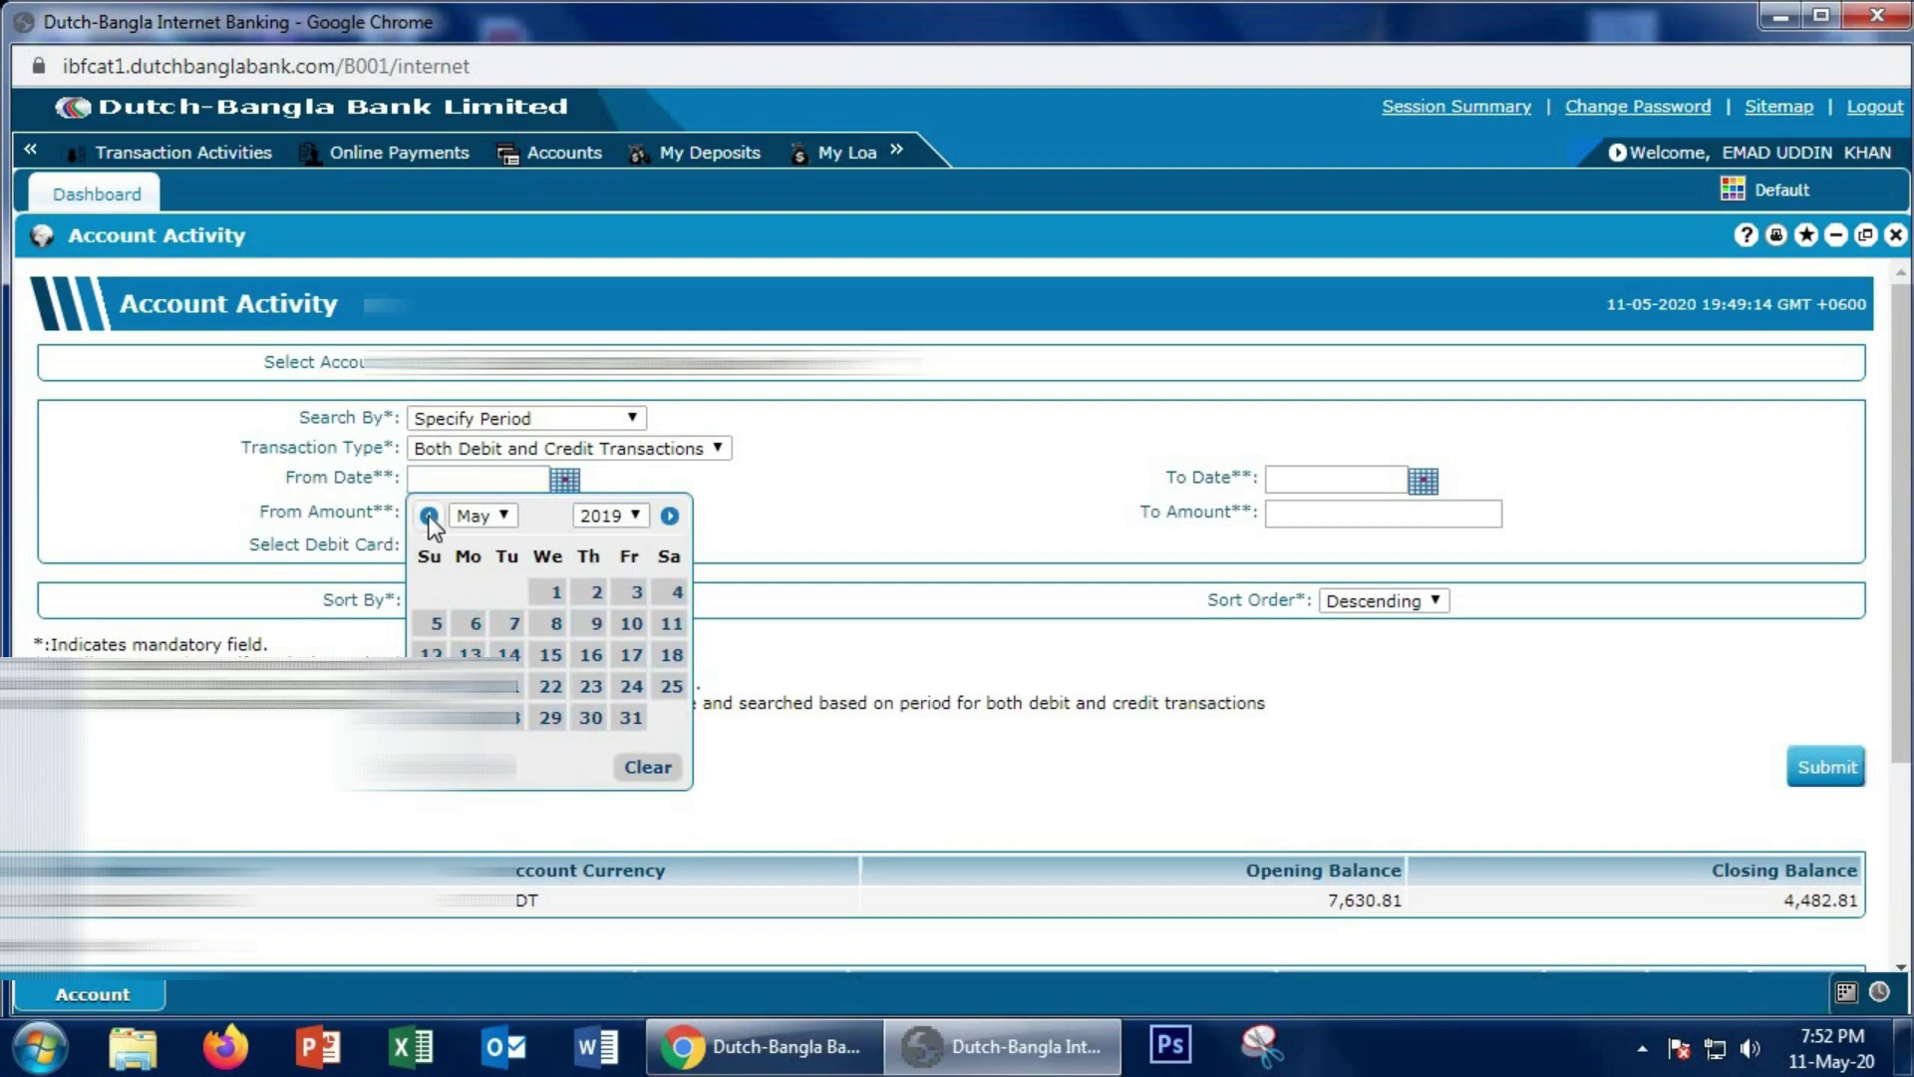
click(429, 515)
click(474, 595)
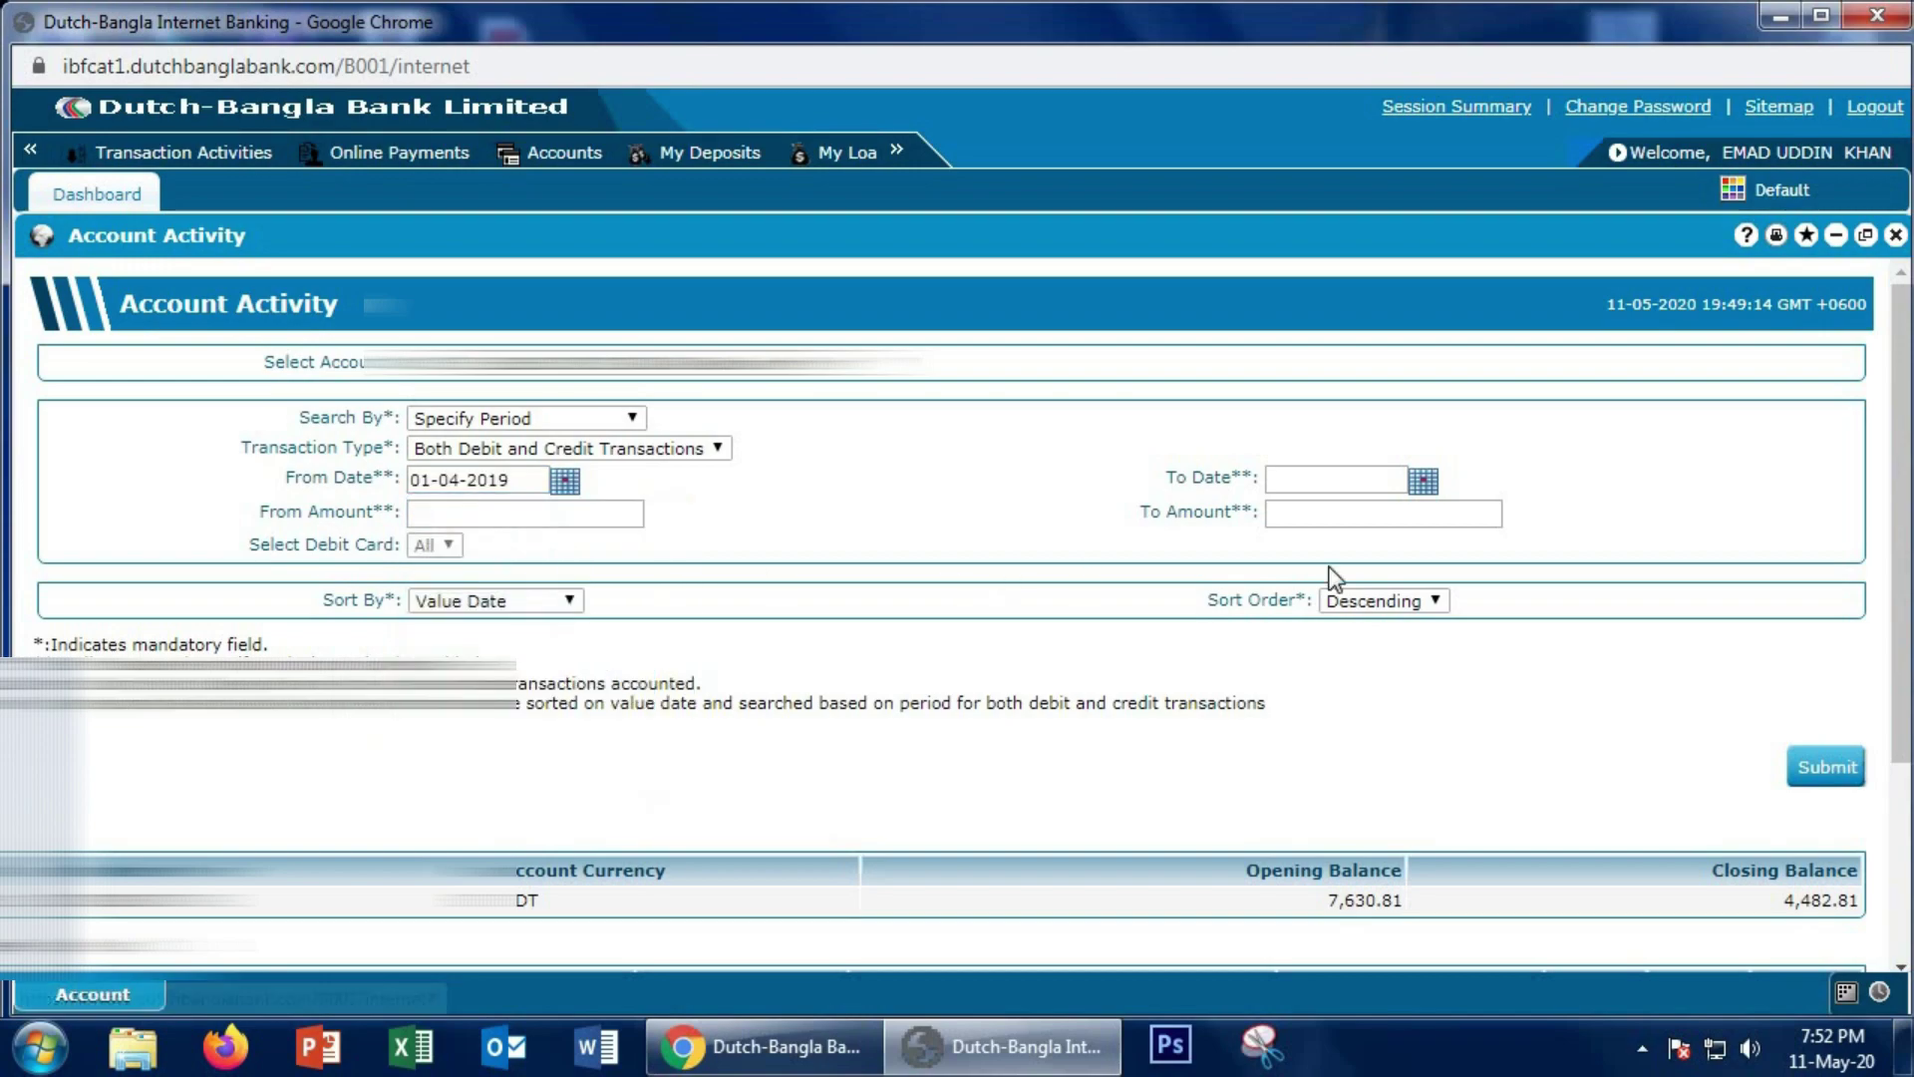
click(1424, 481)
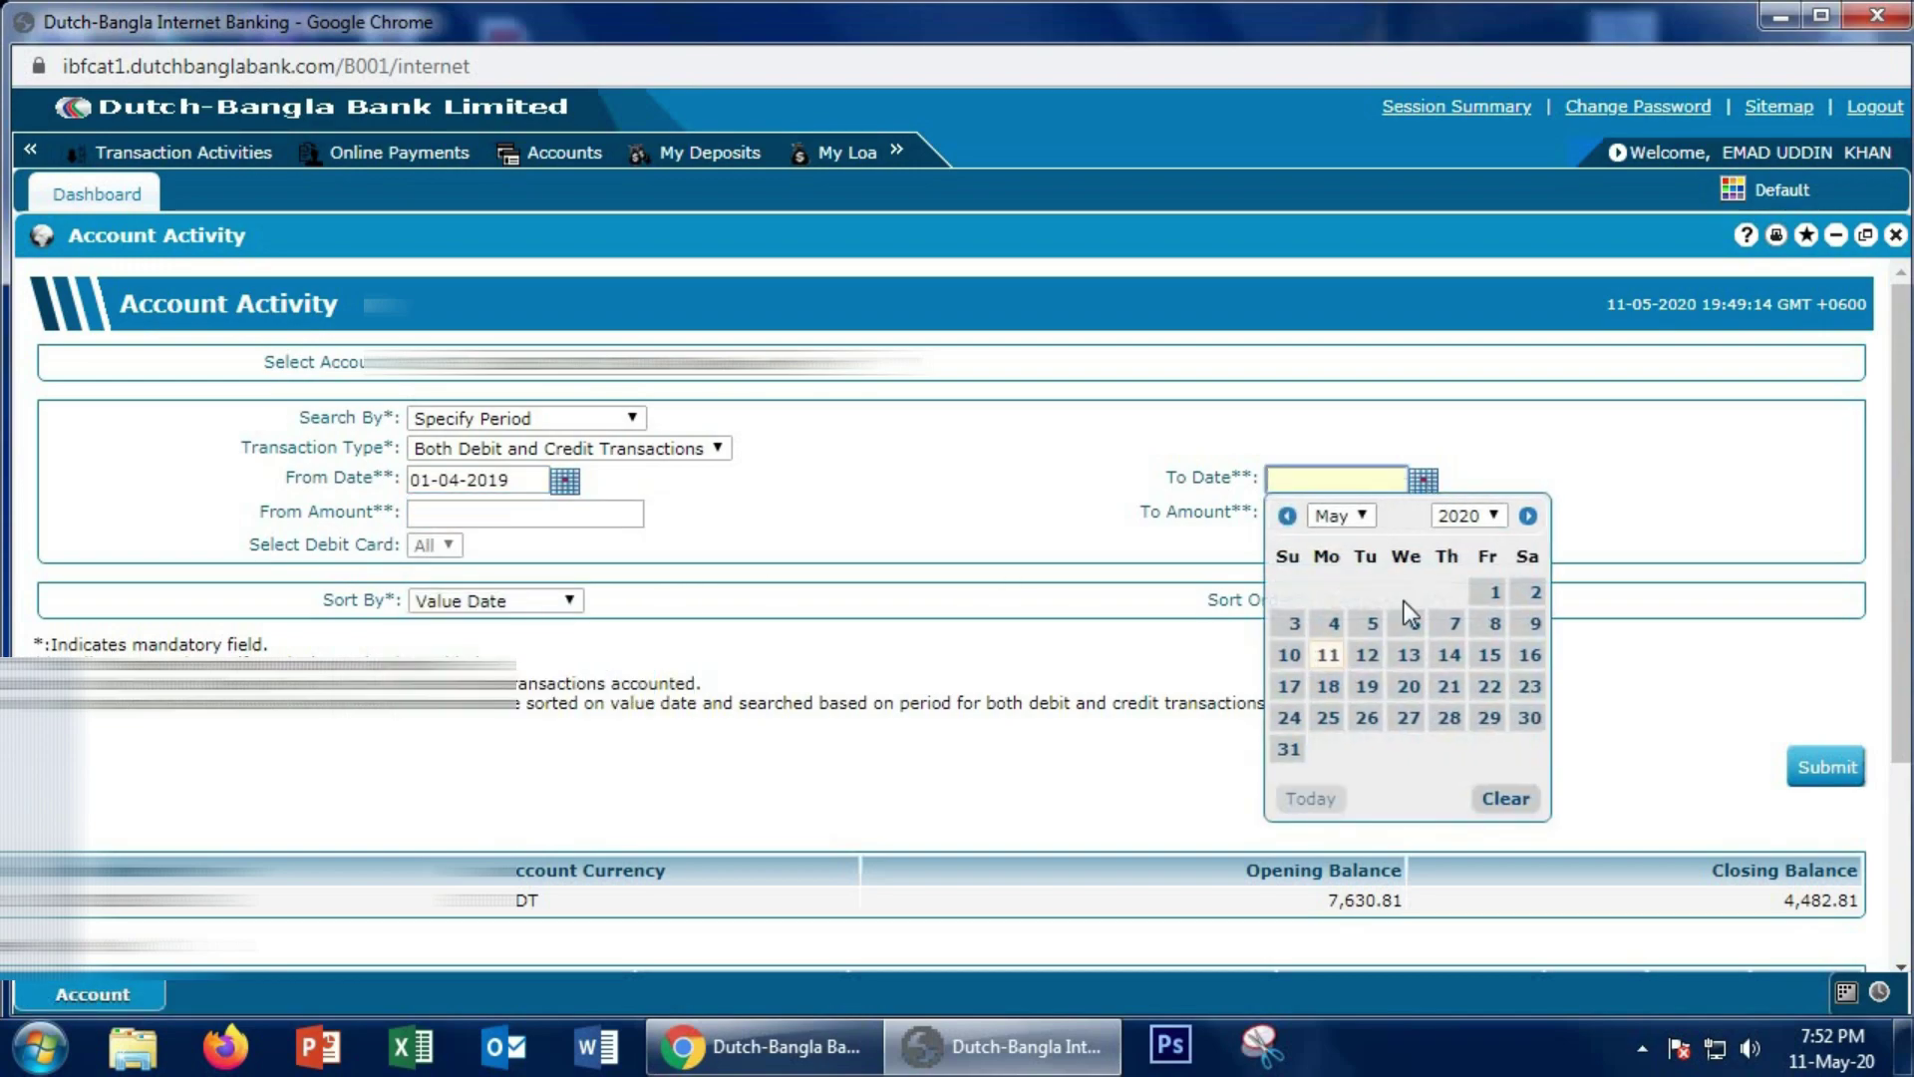
click(1326, 661)
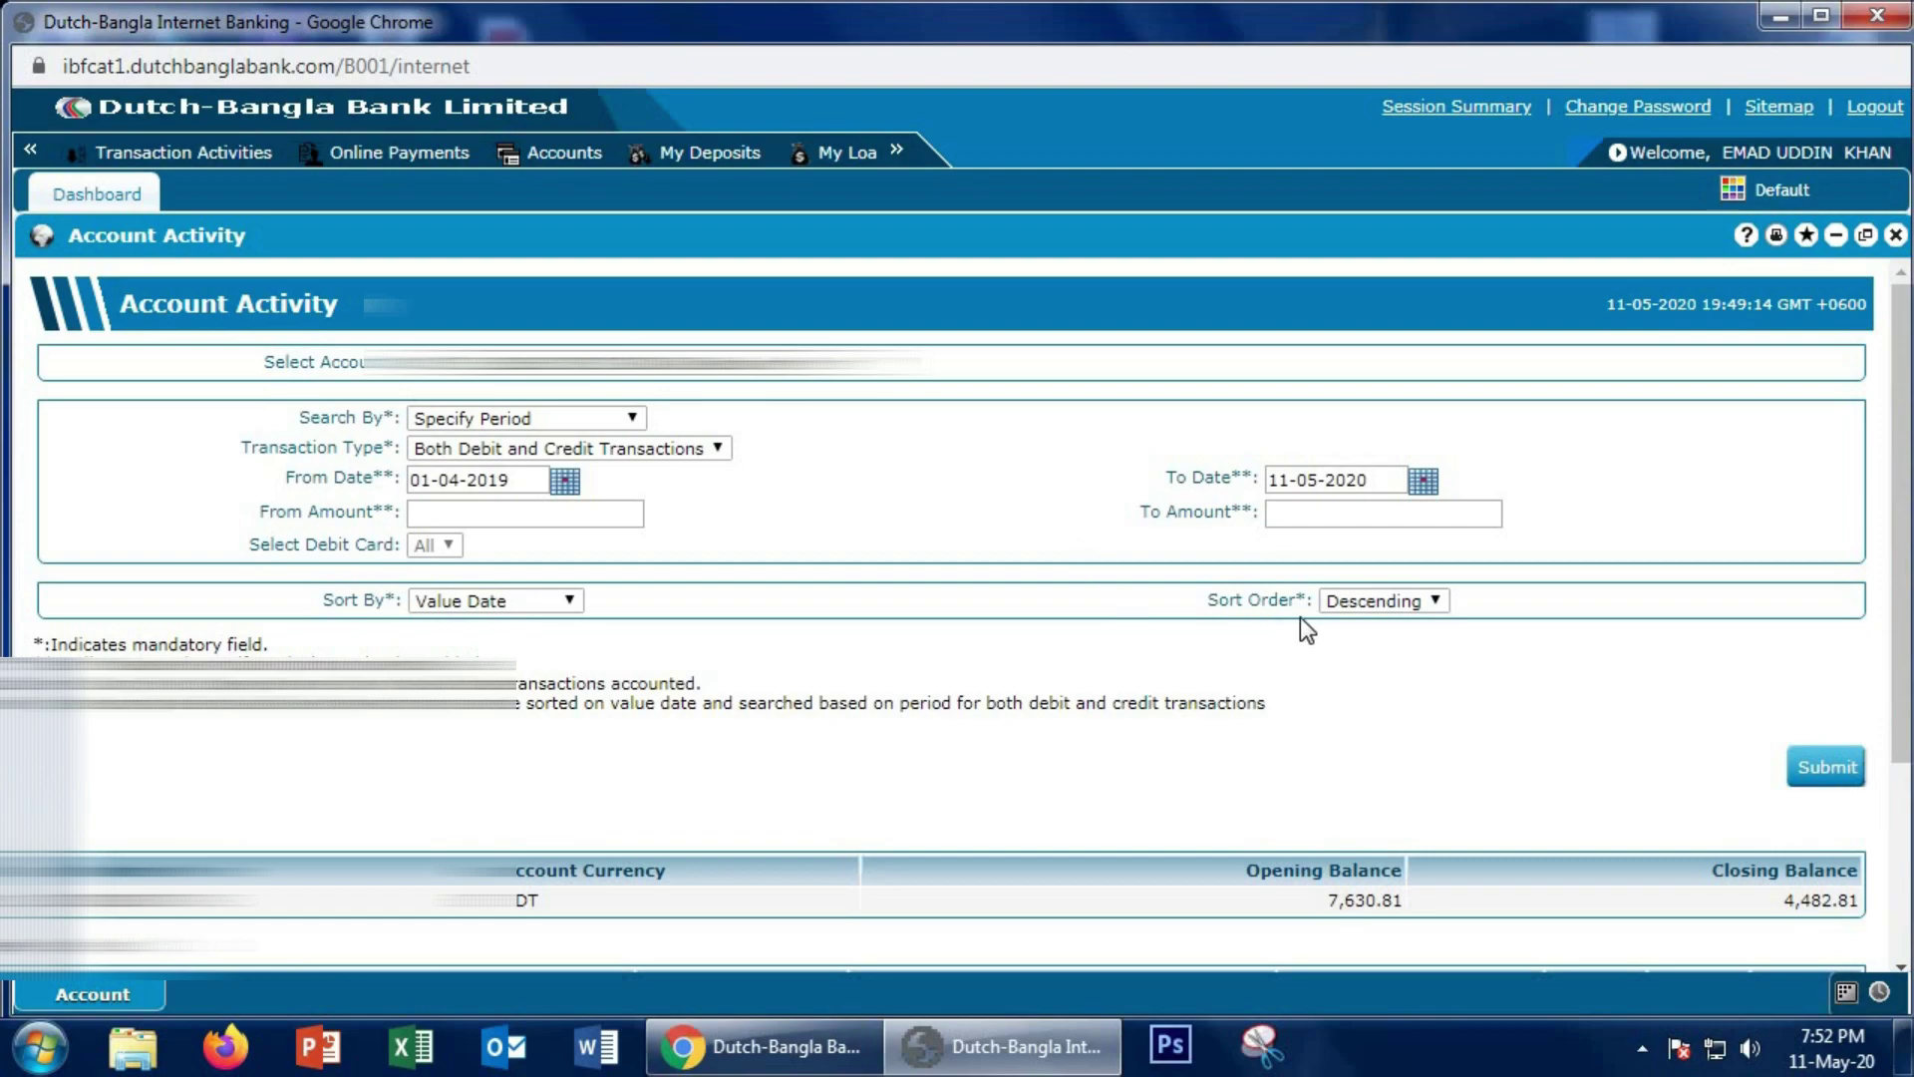
Try the Ascending sort order and restore Descending
click(1396, 612)
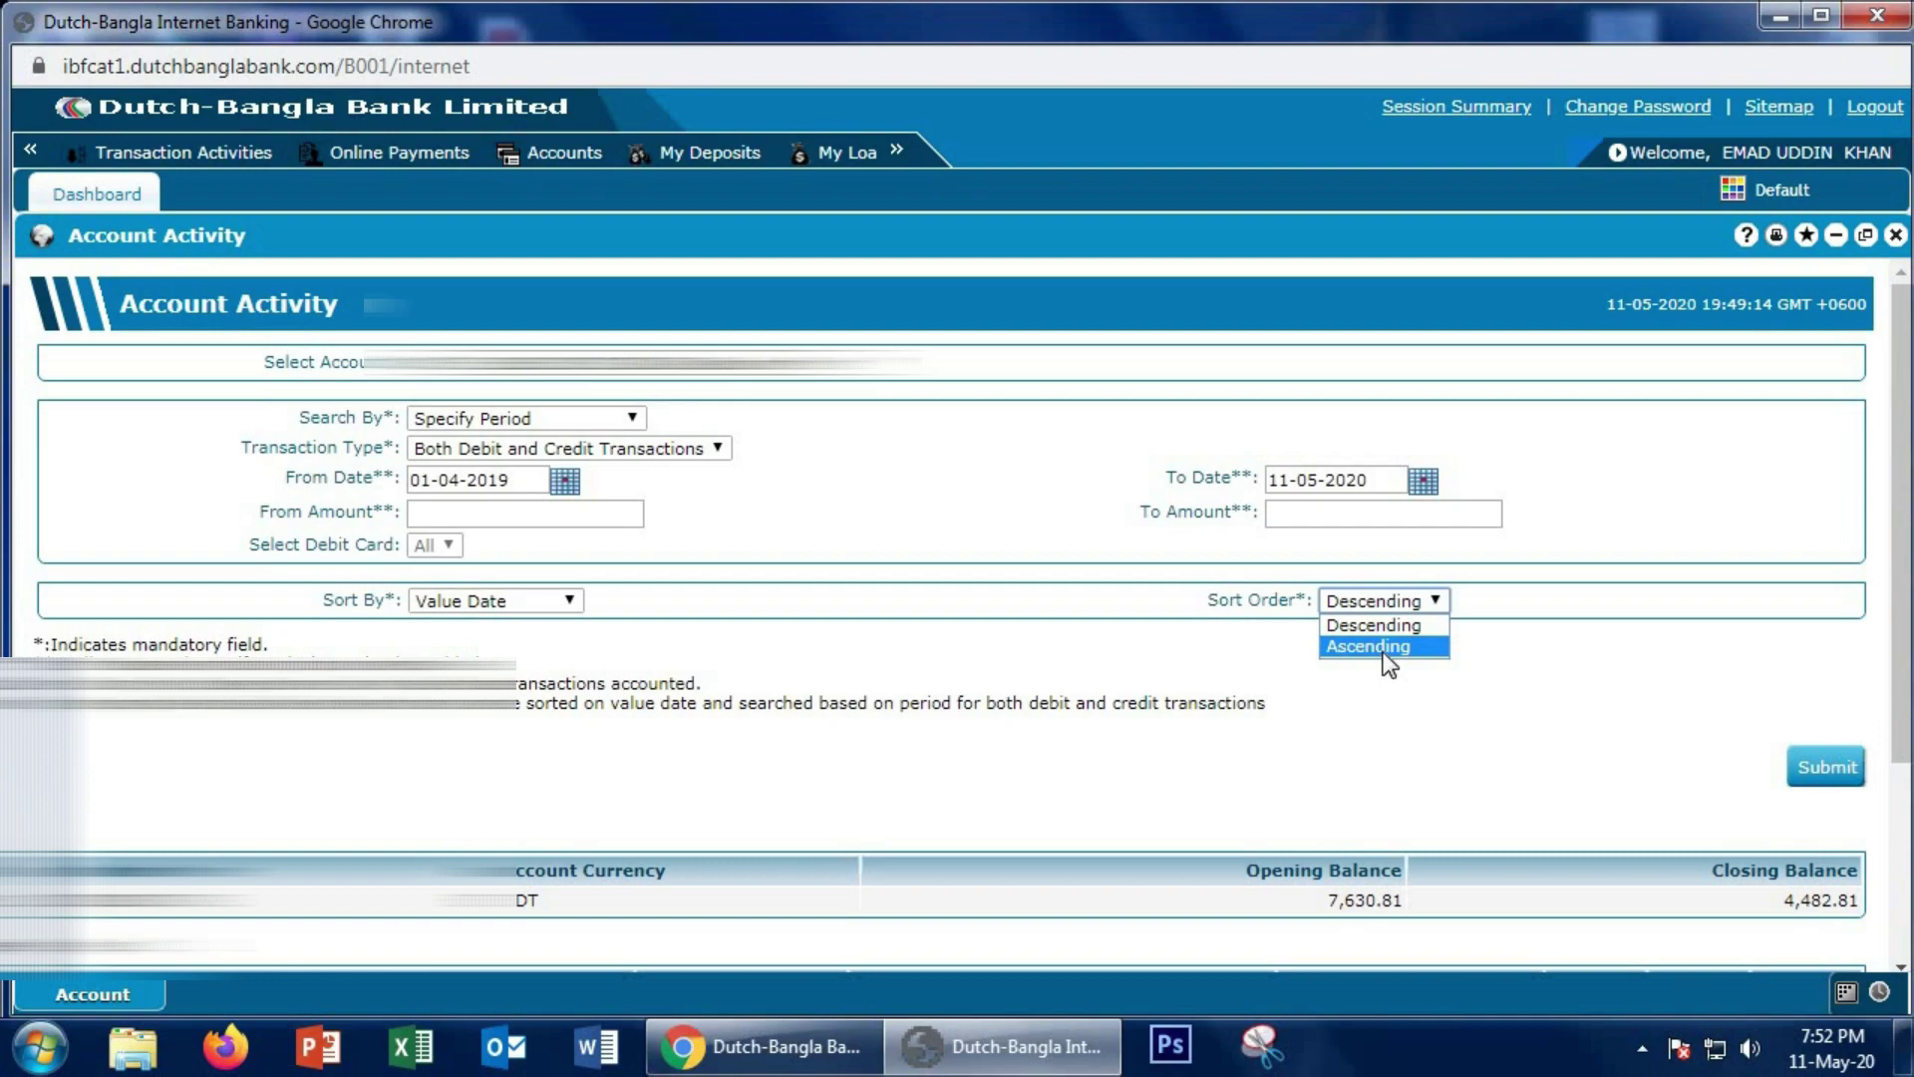
click(1380, 648)
click(1366, 602)
click(1376, 625)
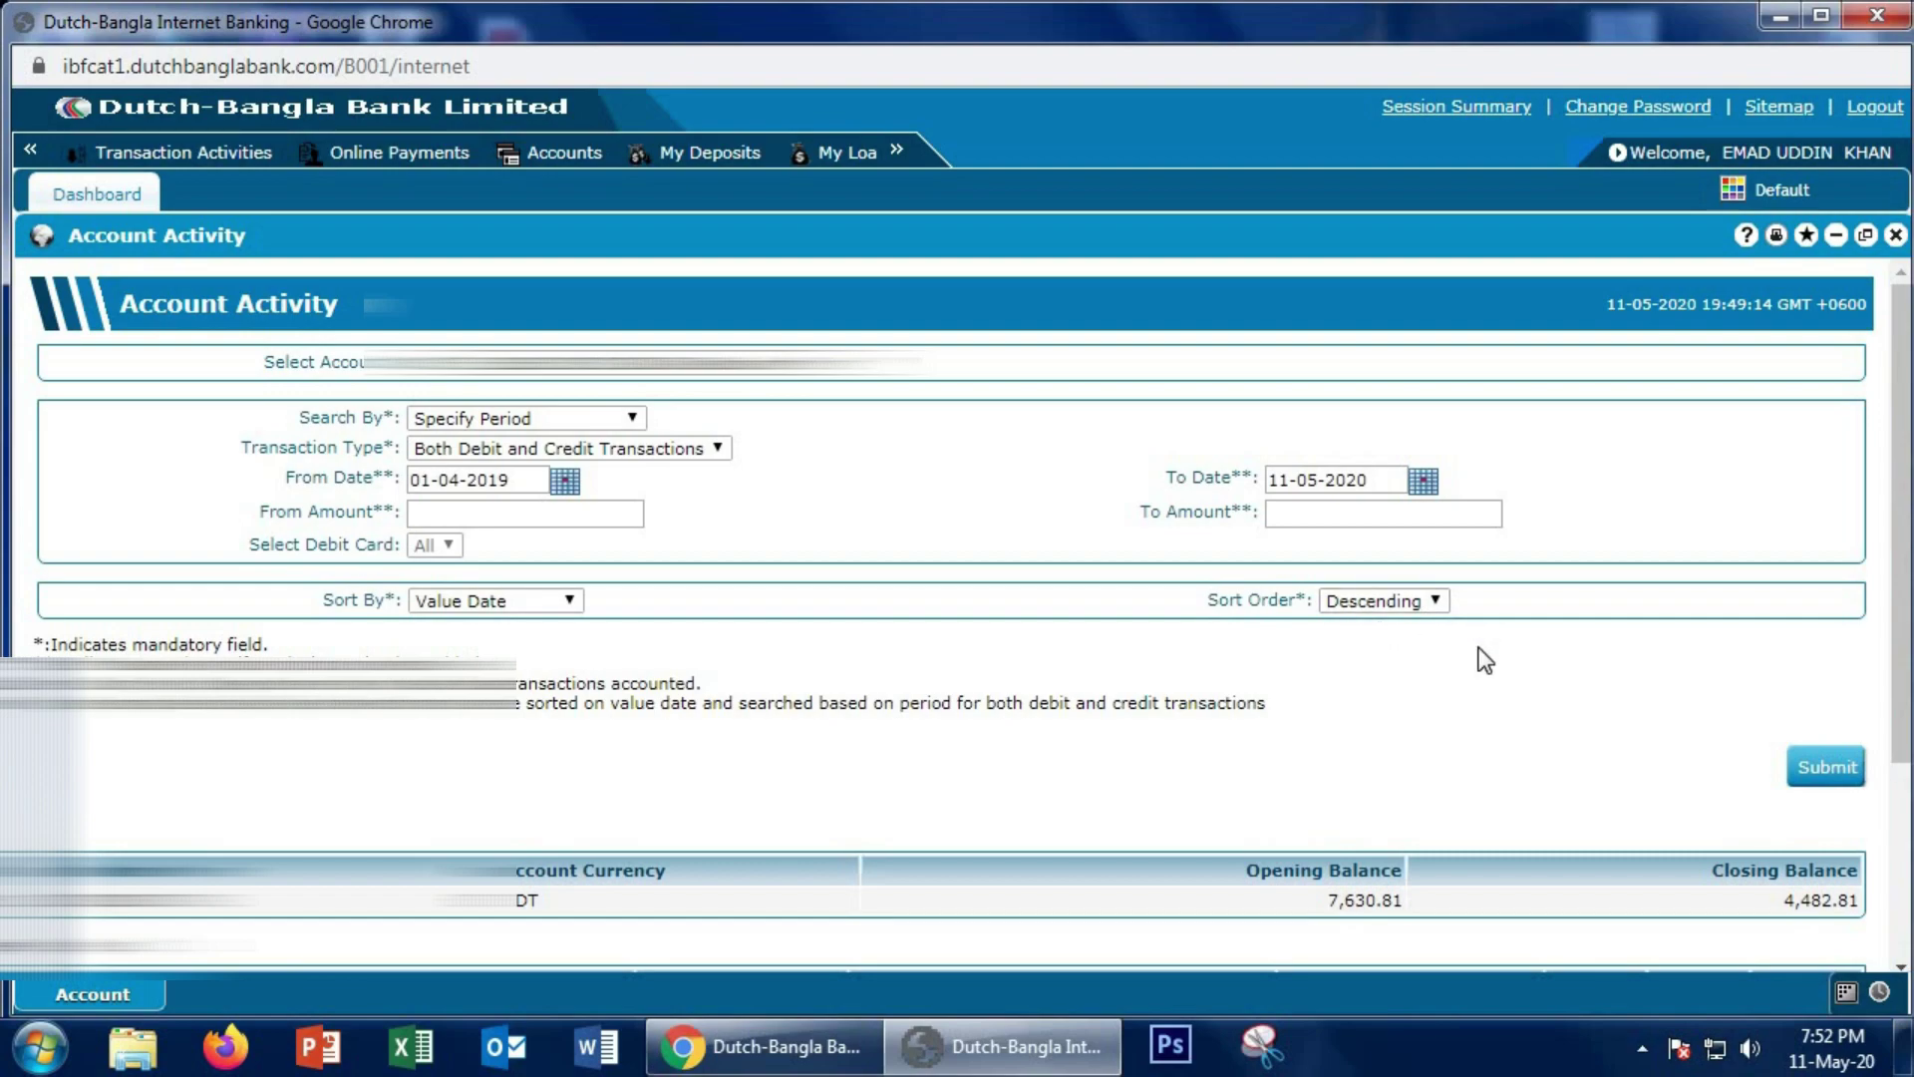
Change the sort order to Ascending and submit the search for the specified period
scroll(1470, 641, down, 3)
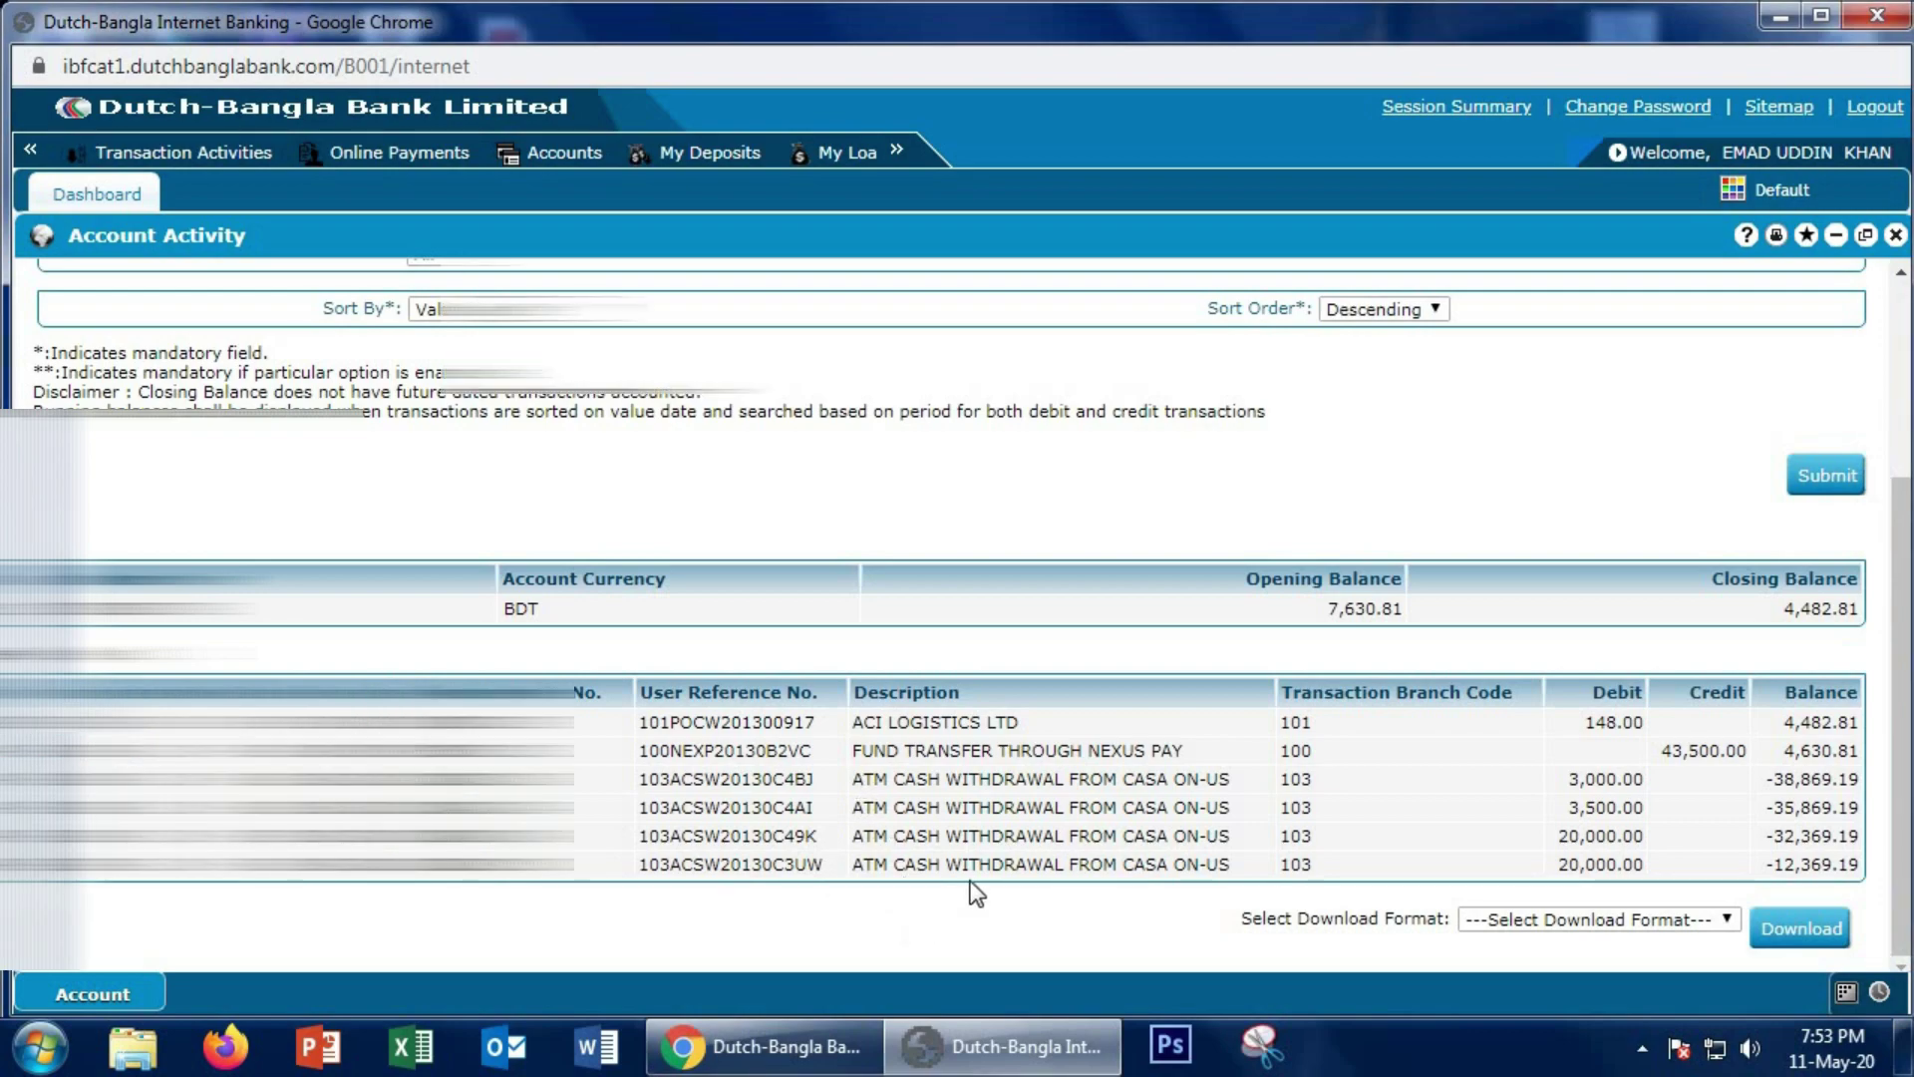
scroll(1049, 776, up, 3)
click(1398, 602)
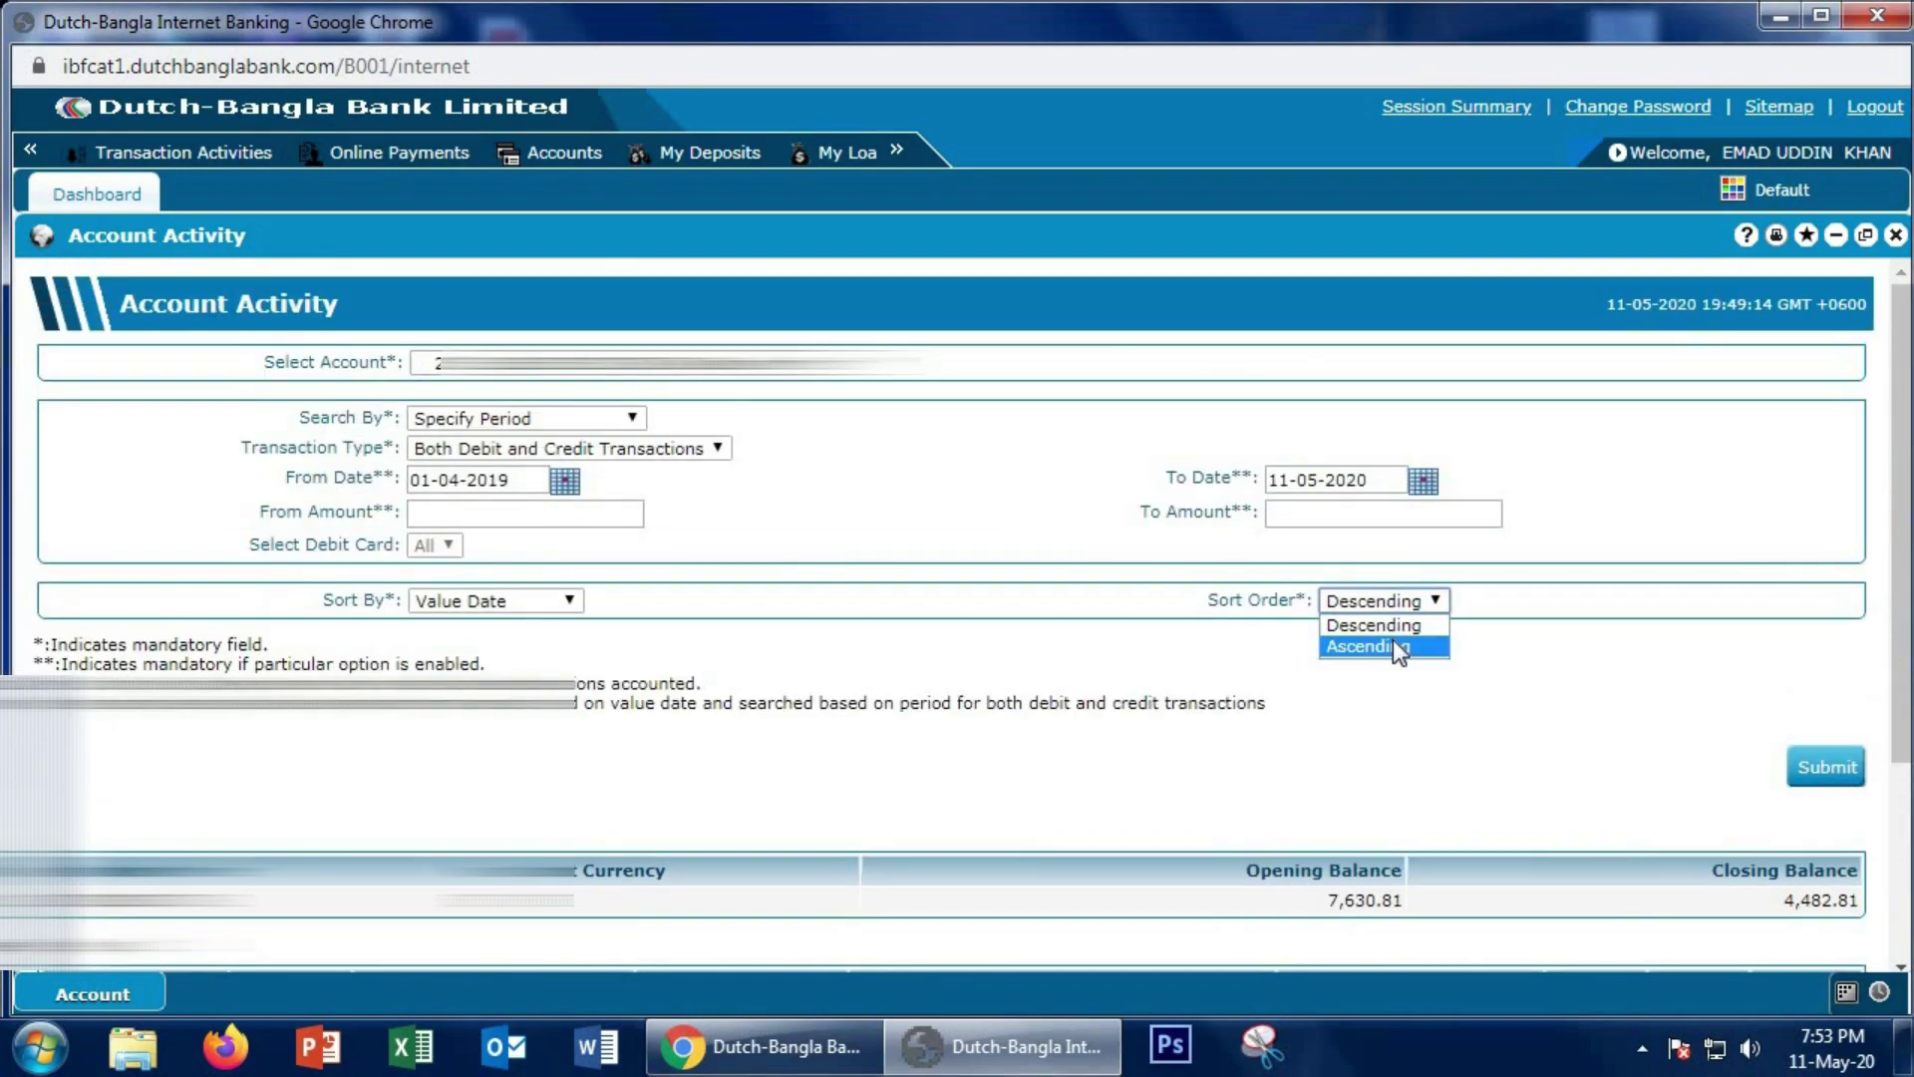
click(1398, 651)
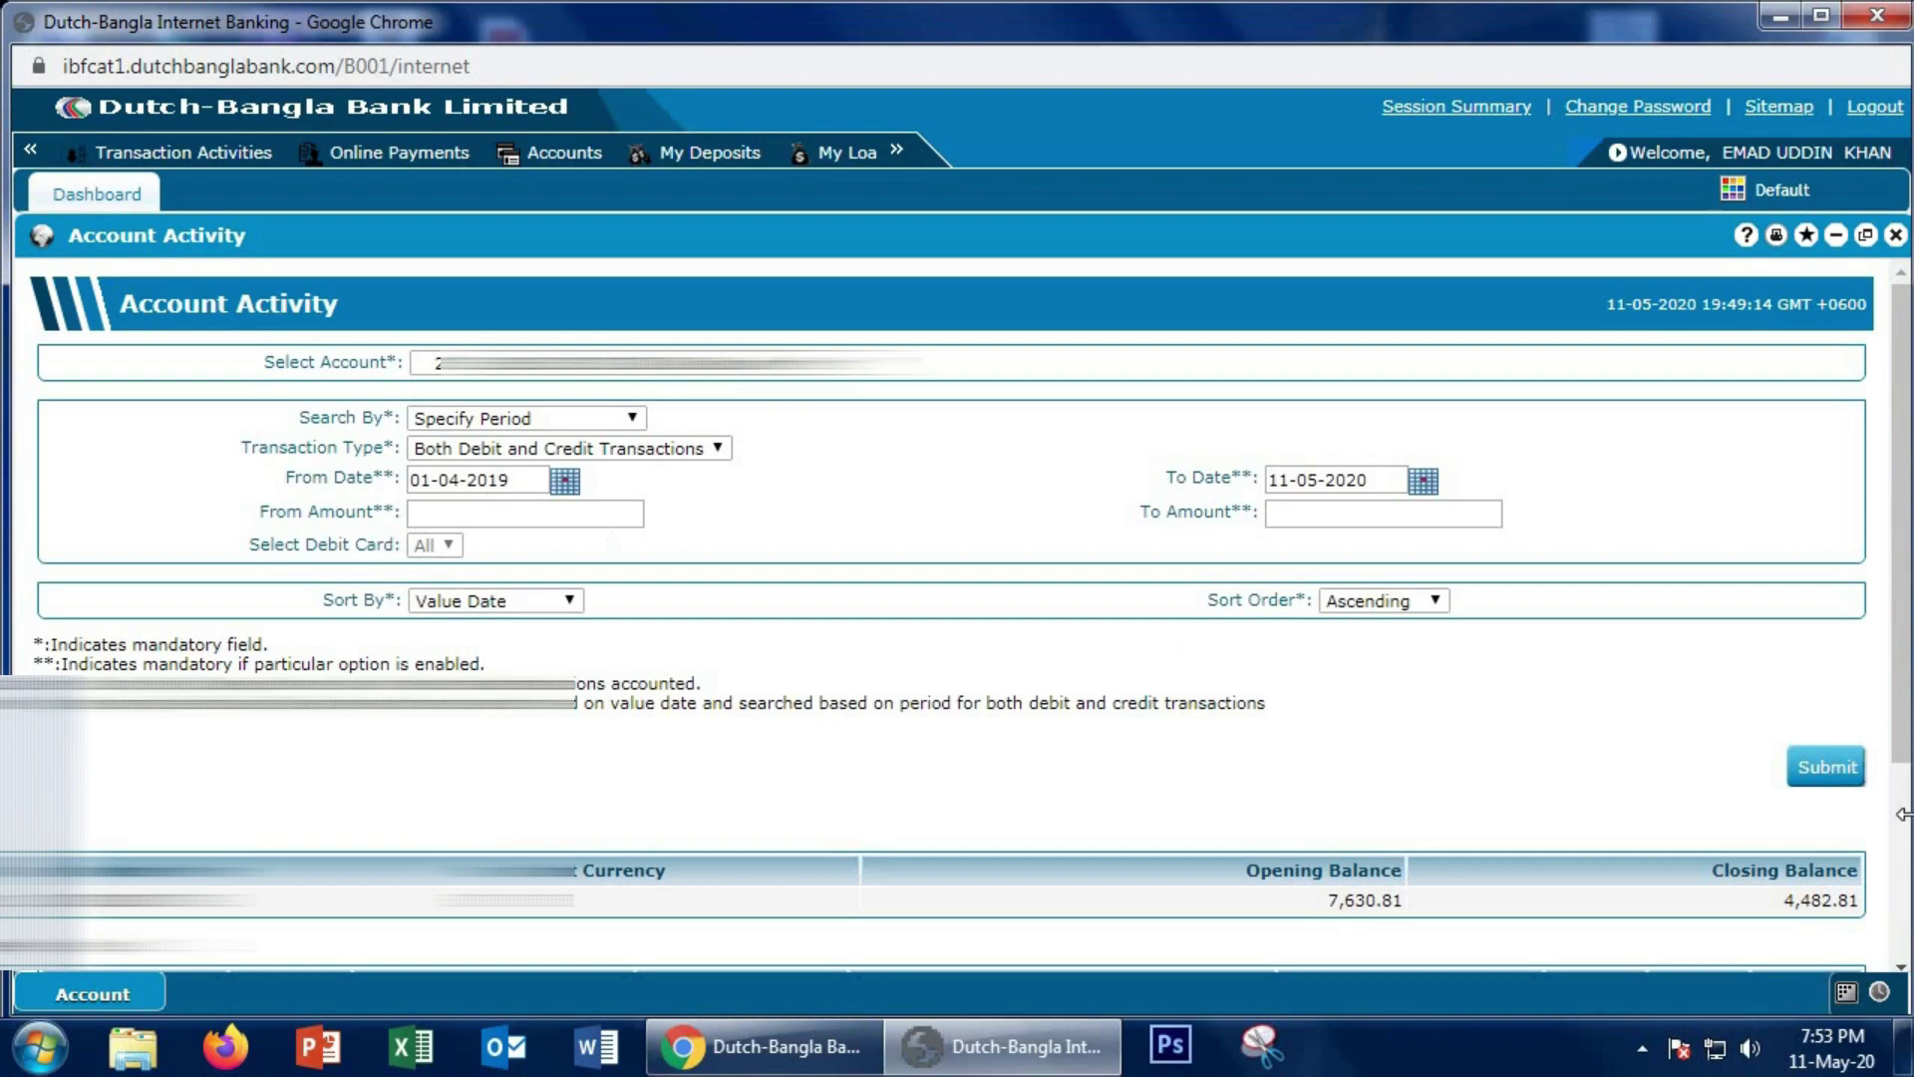
click(1842, 771)
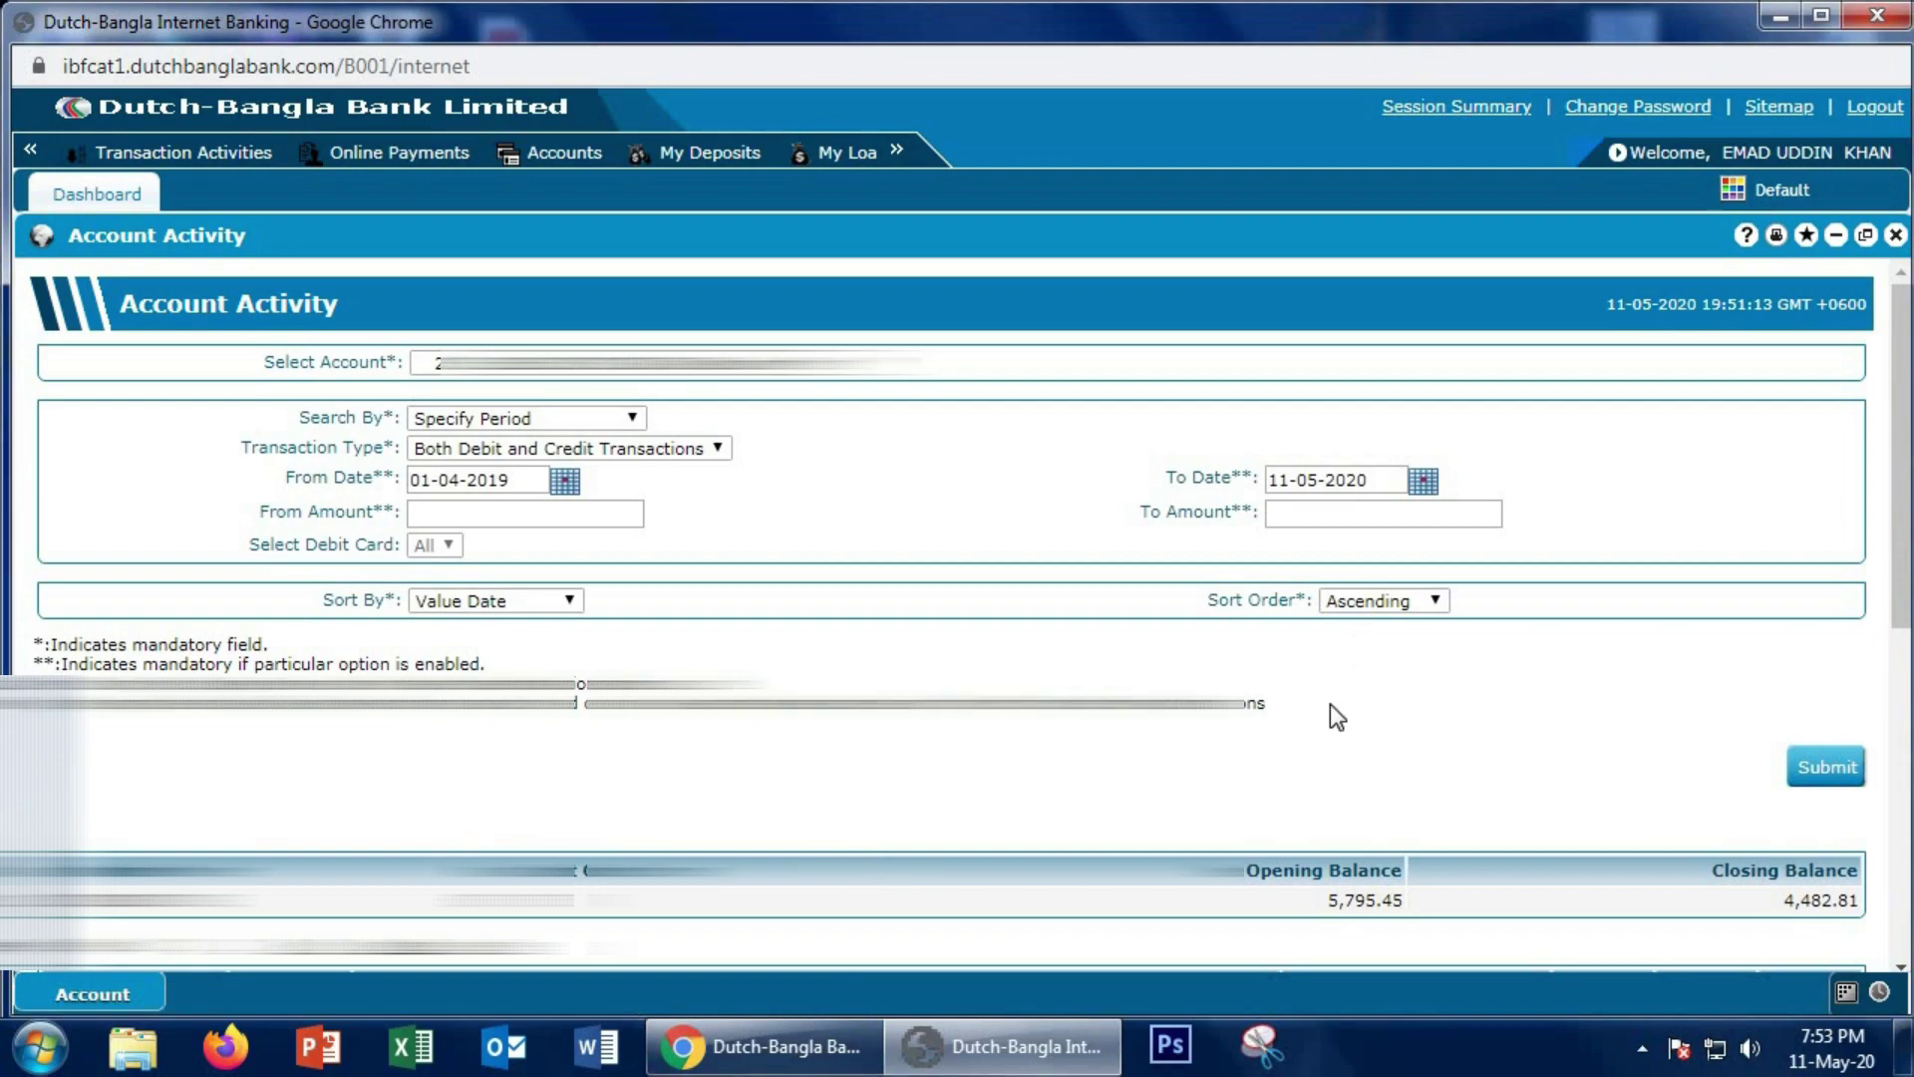
Download the account statement for the specified period in PDF Format
scroll(1330, 704, down, 3)
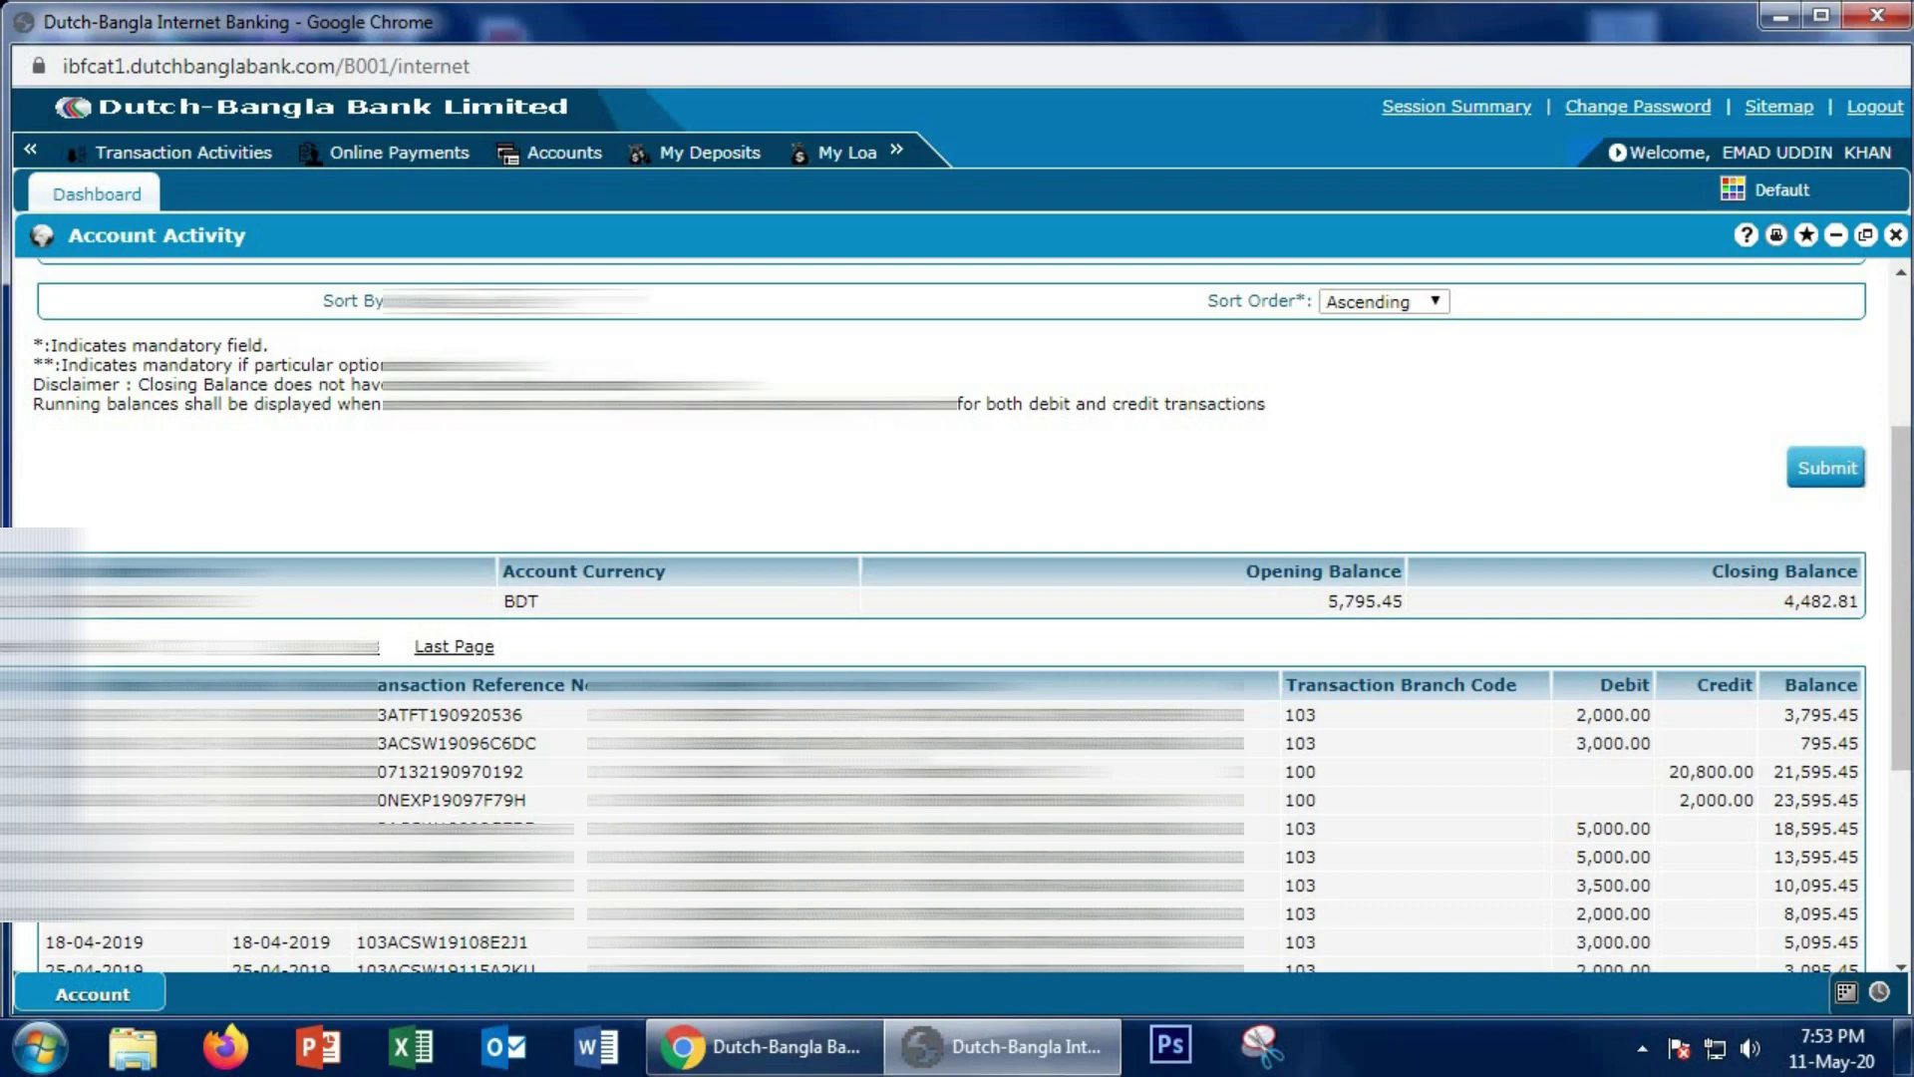
scroll(1034, 649, up, 3)
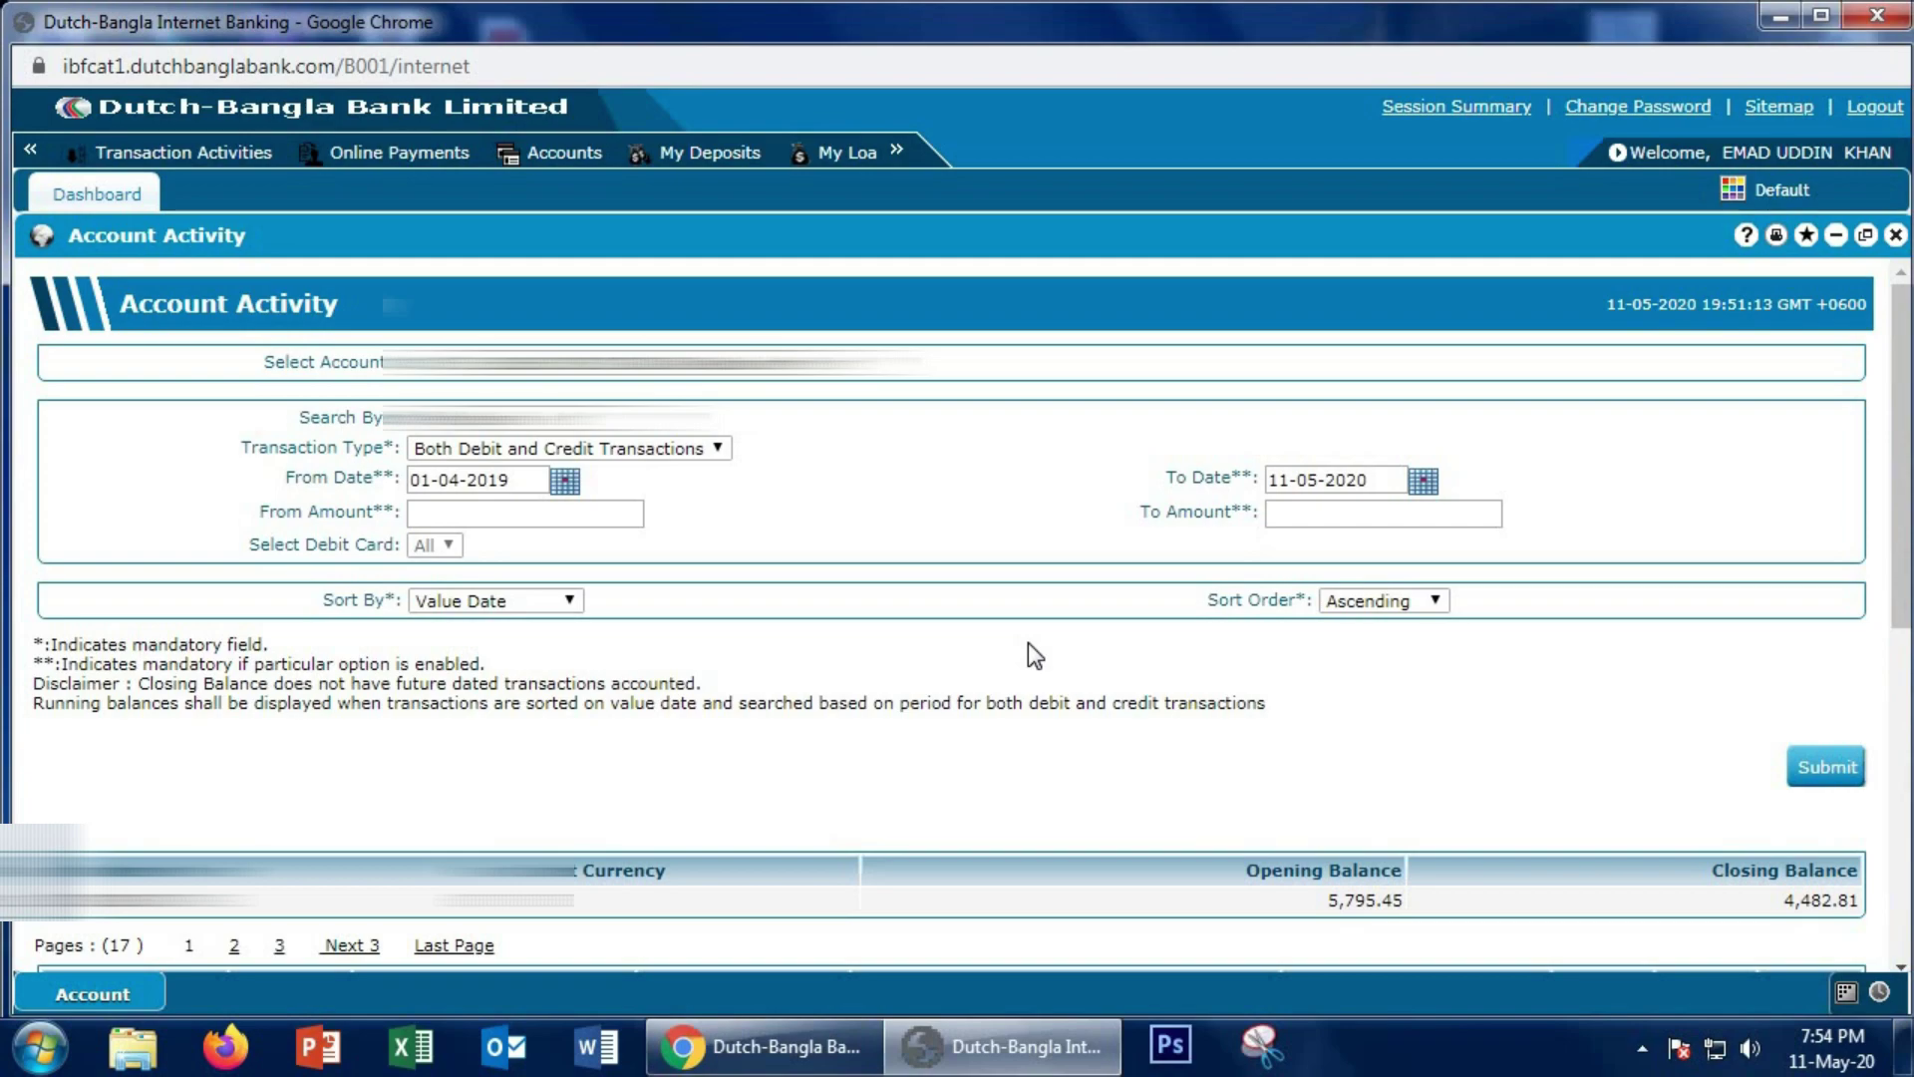
scroll(1028, 655, down, 6)
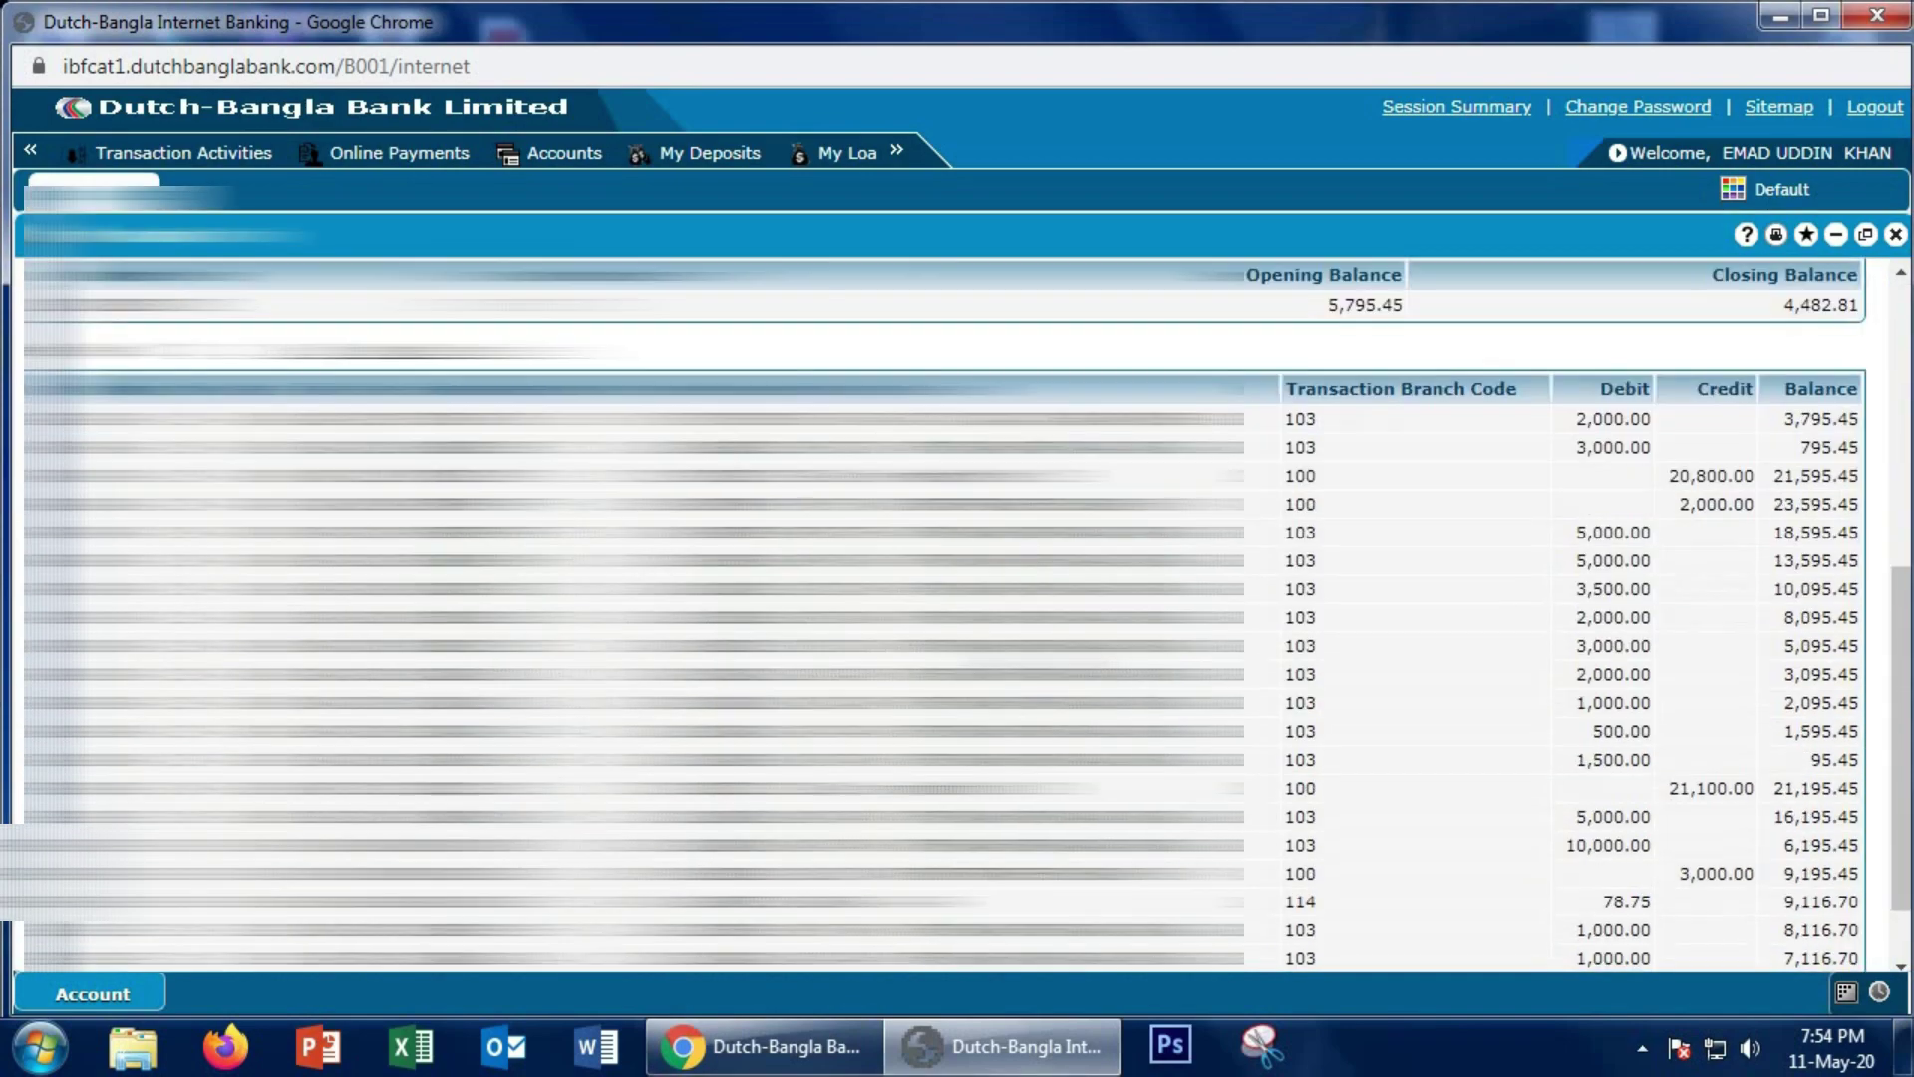
scroll(1462, 825, down, 1)
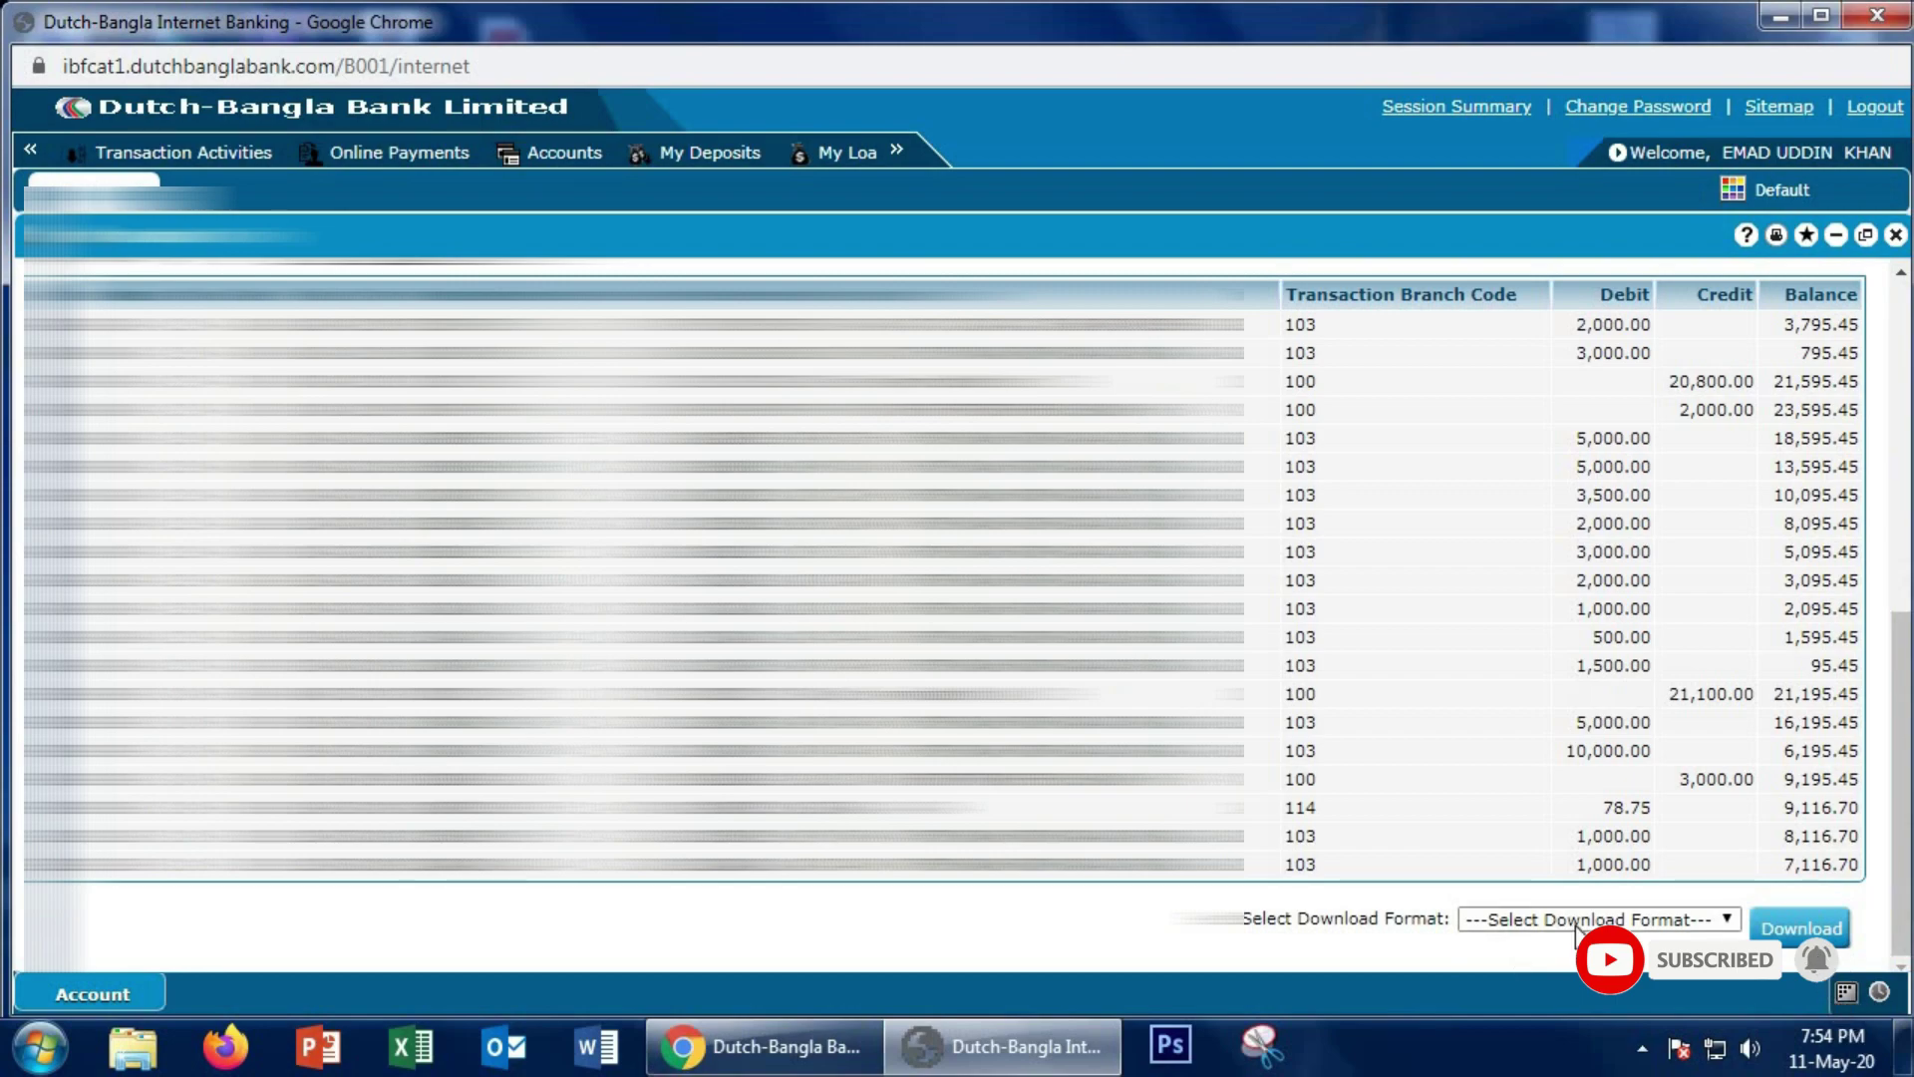
click(1728, 923)
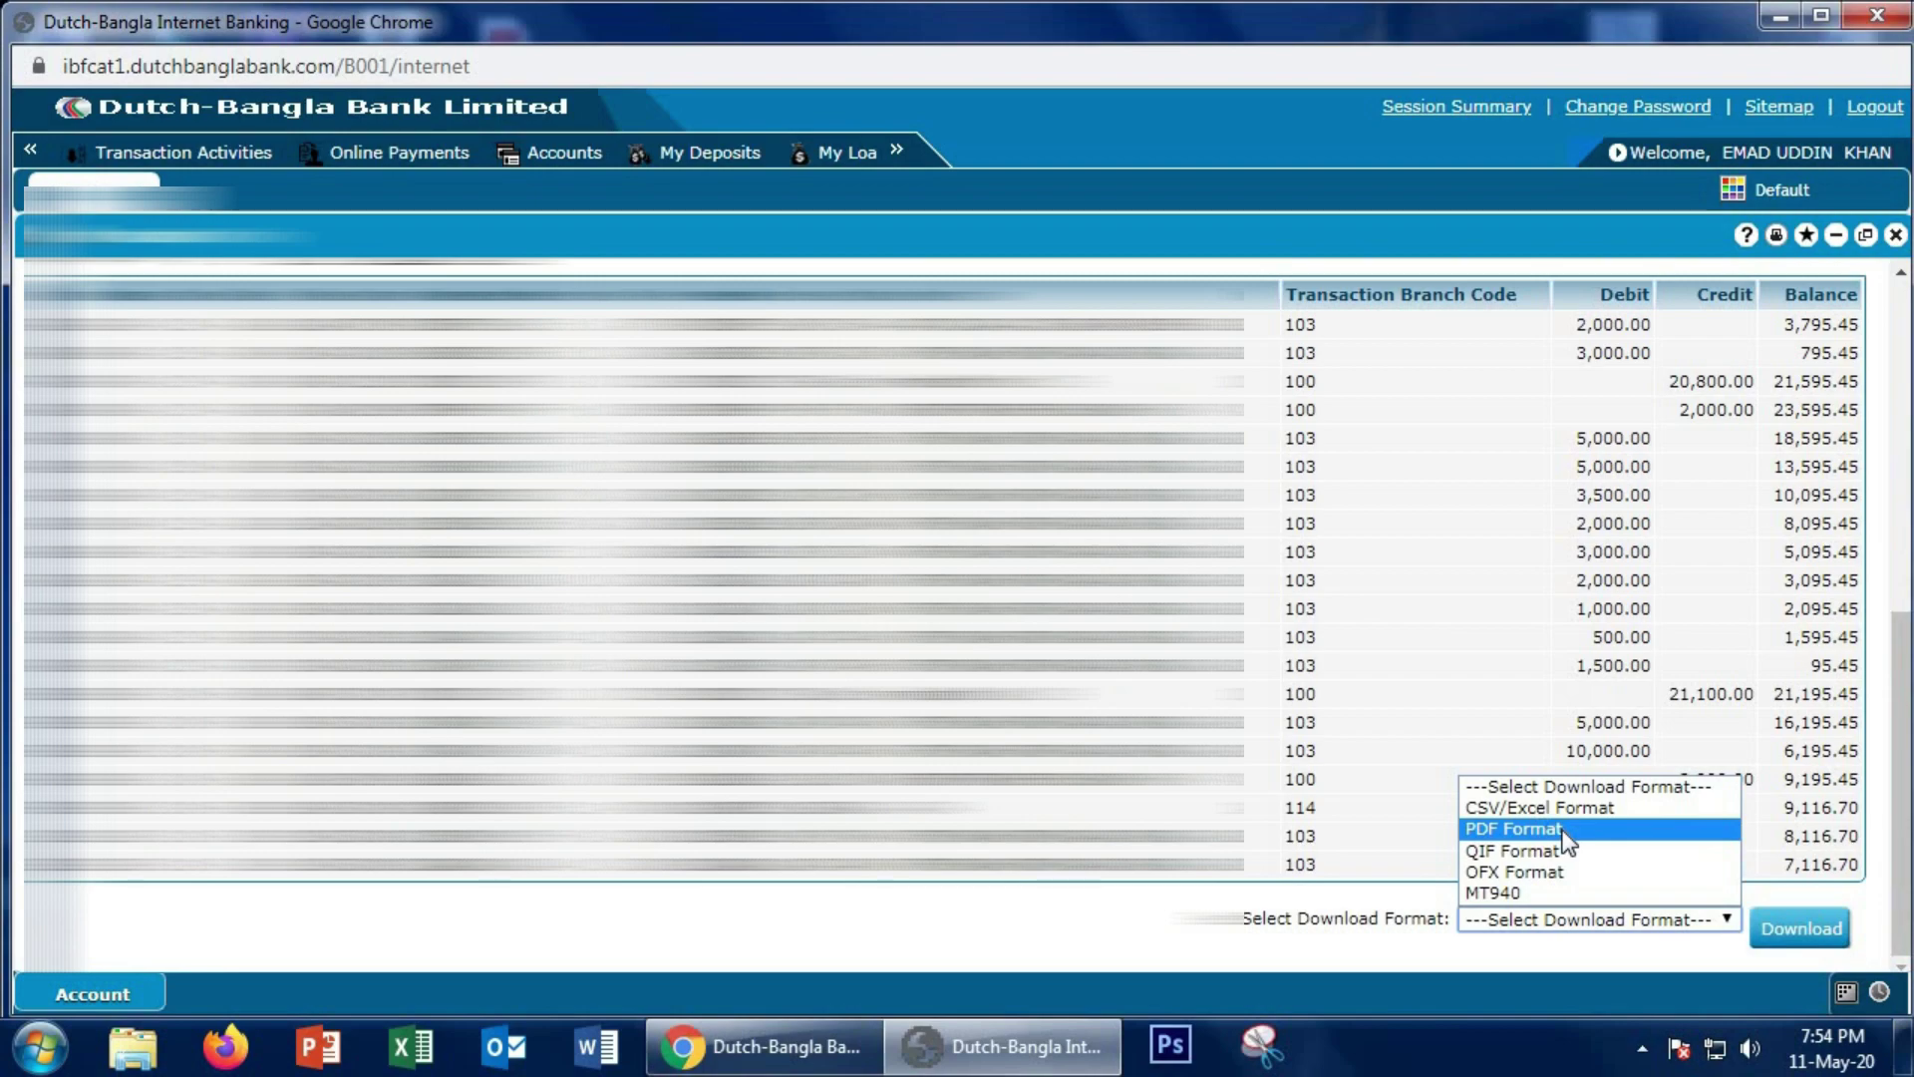
click(1358, 945)
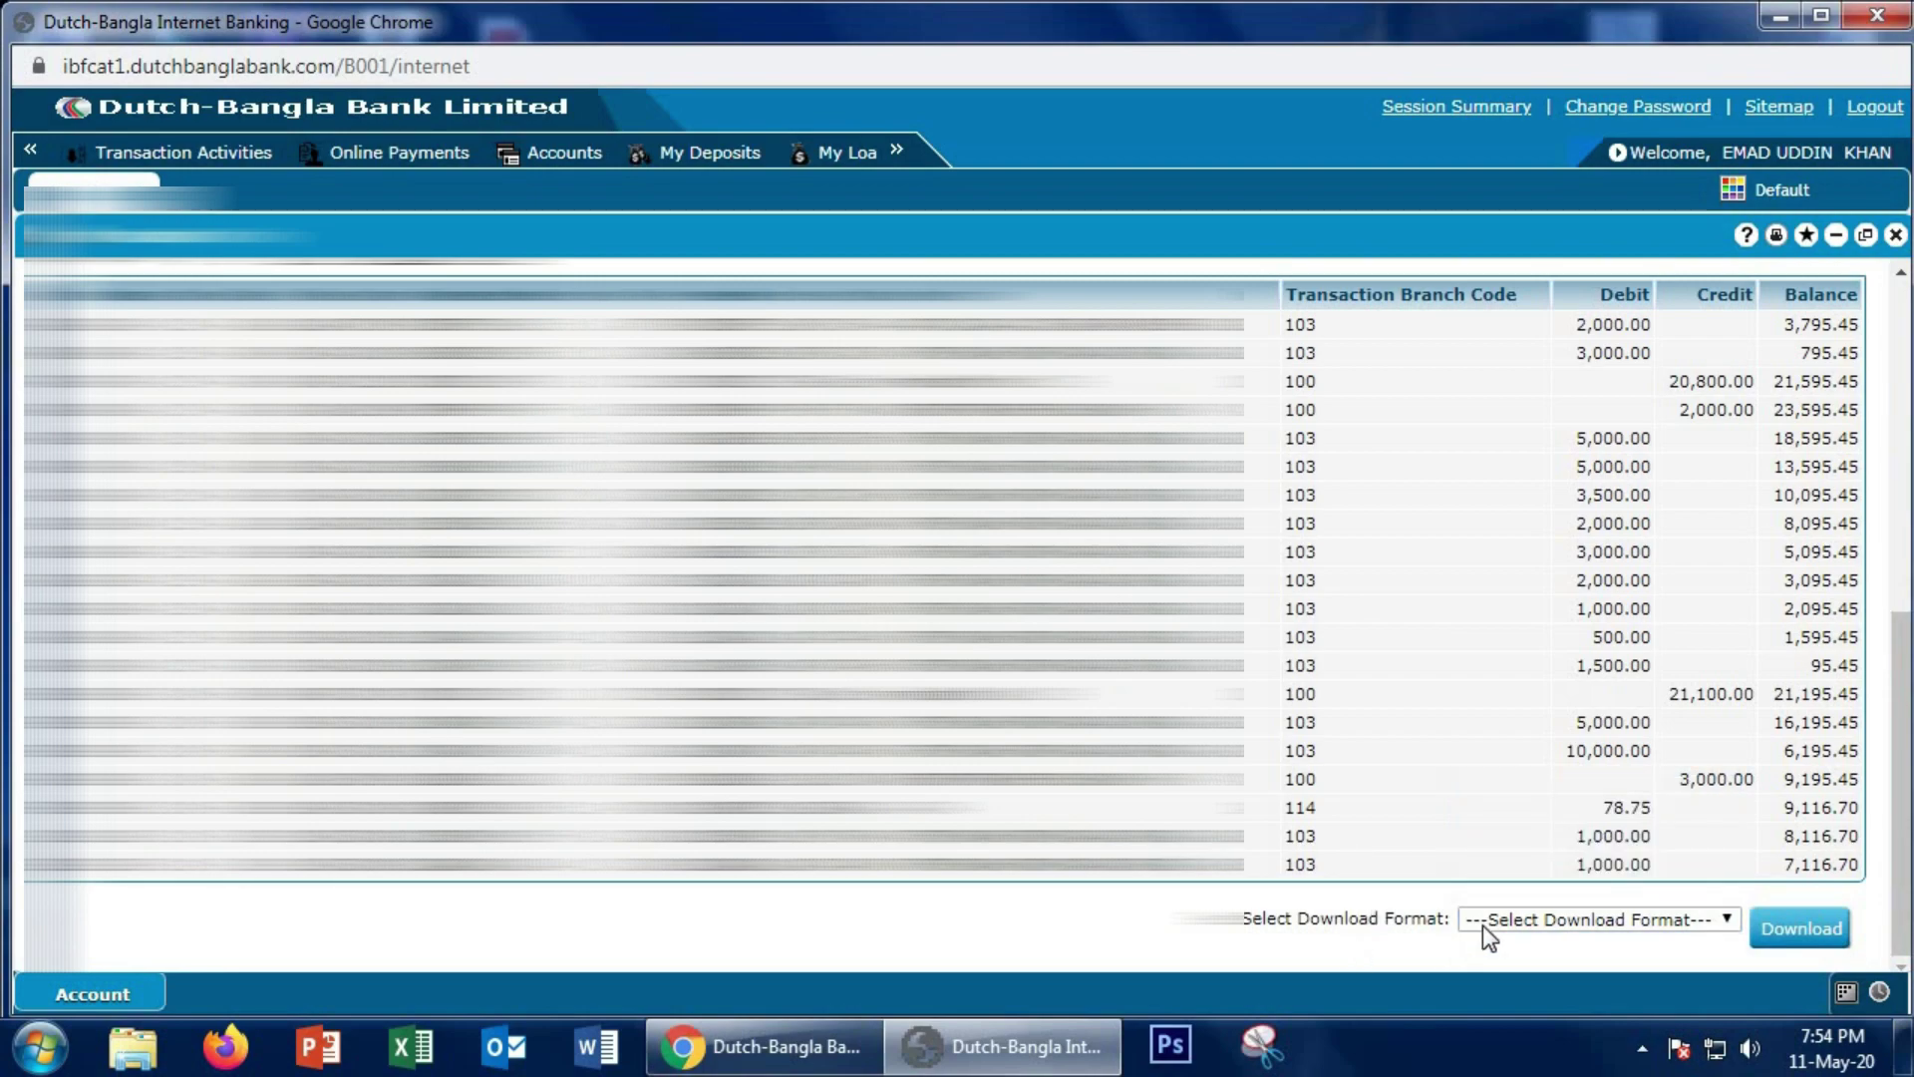
click(1518, 919)
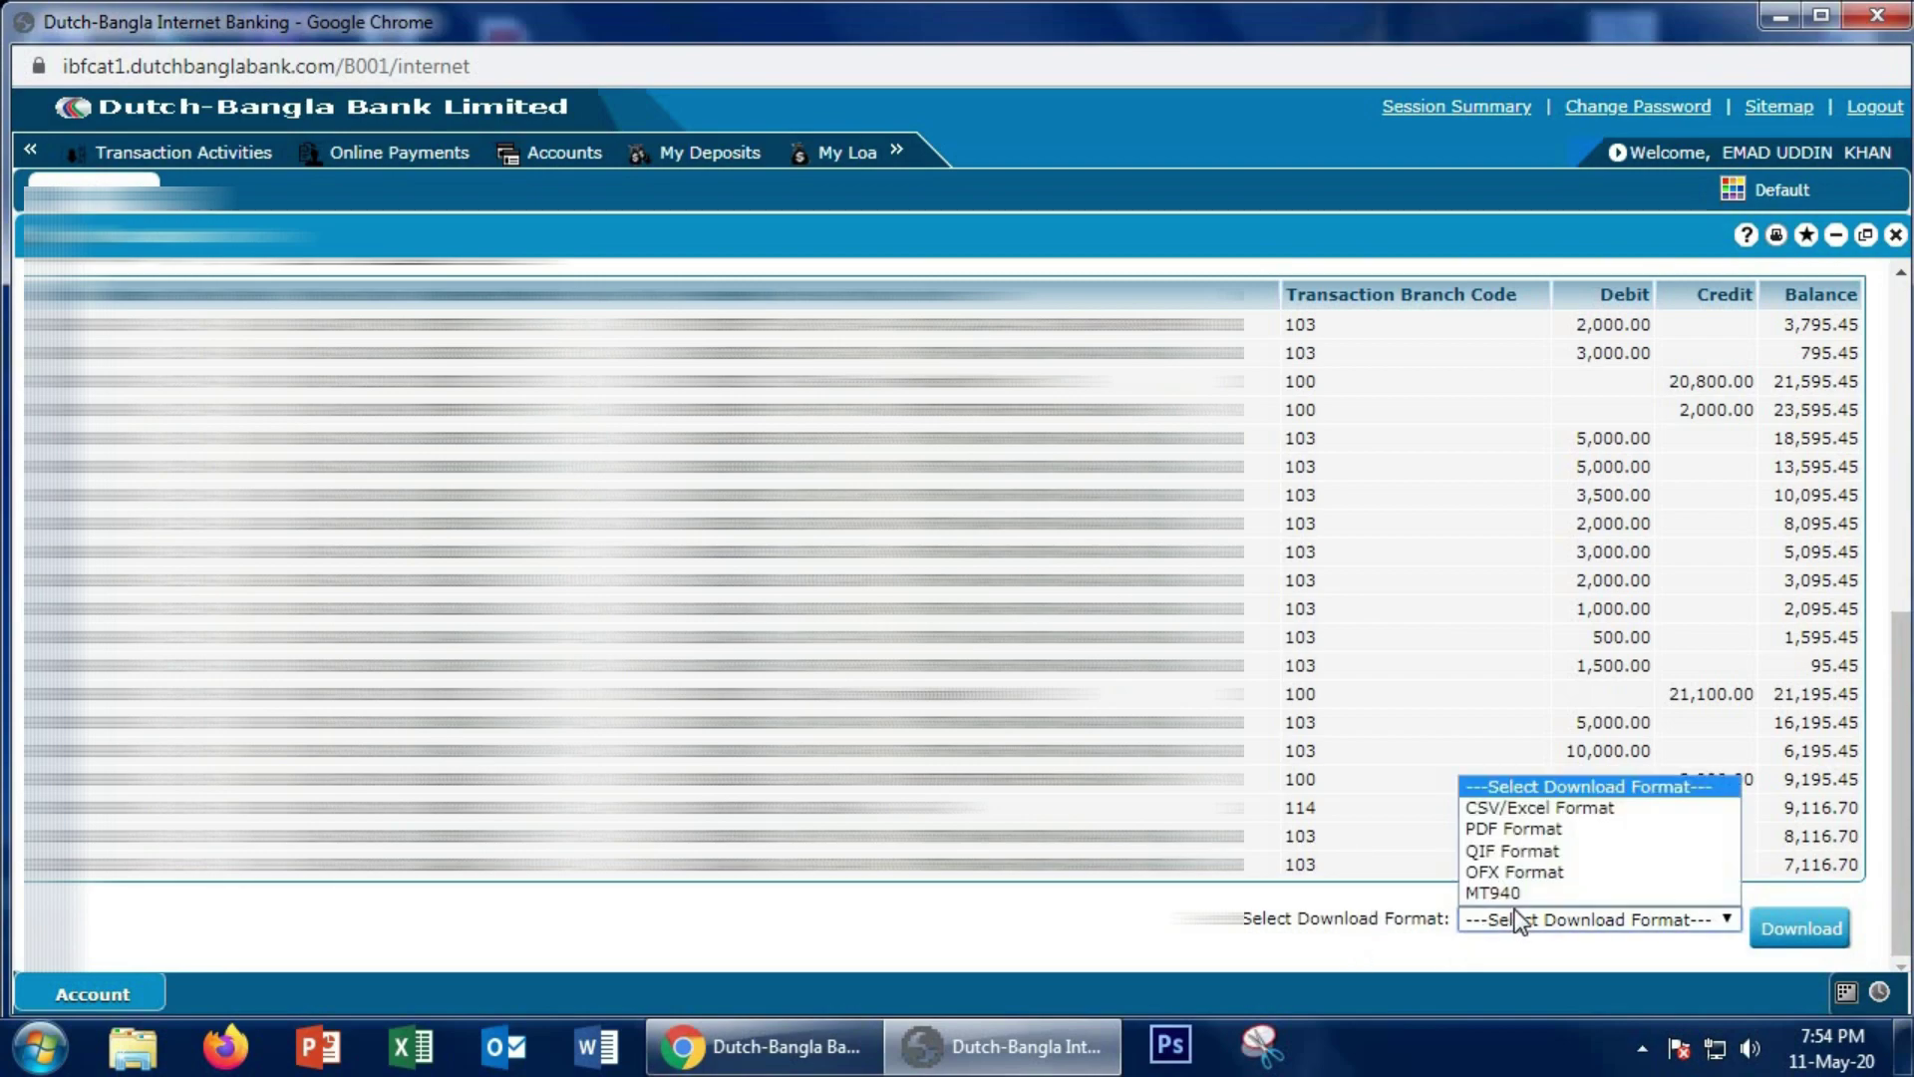
click(1540, 830)
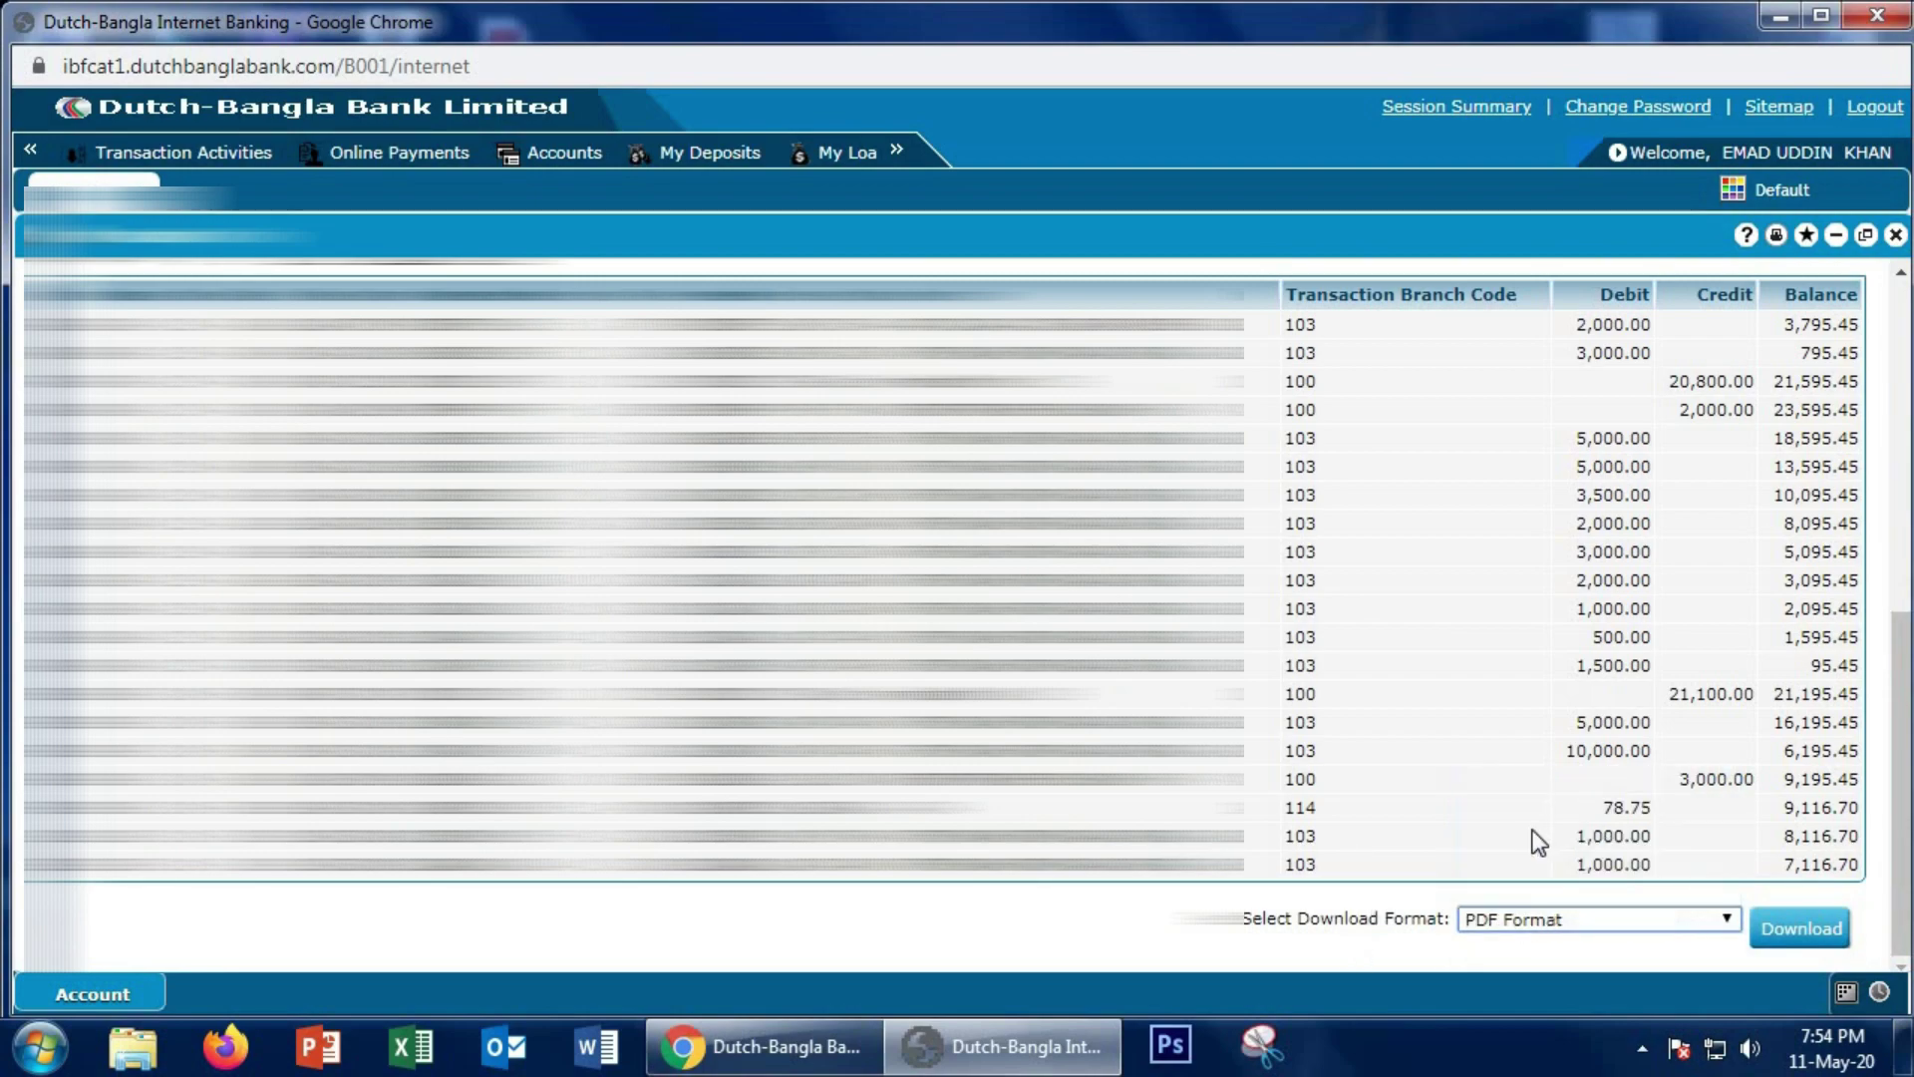
click(1800, 934)
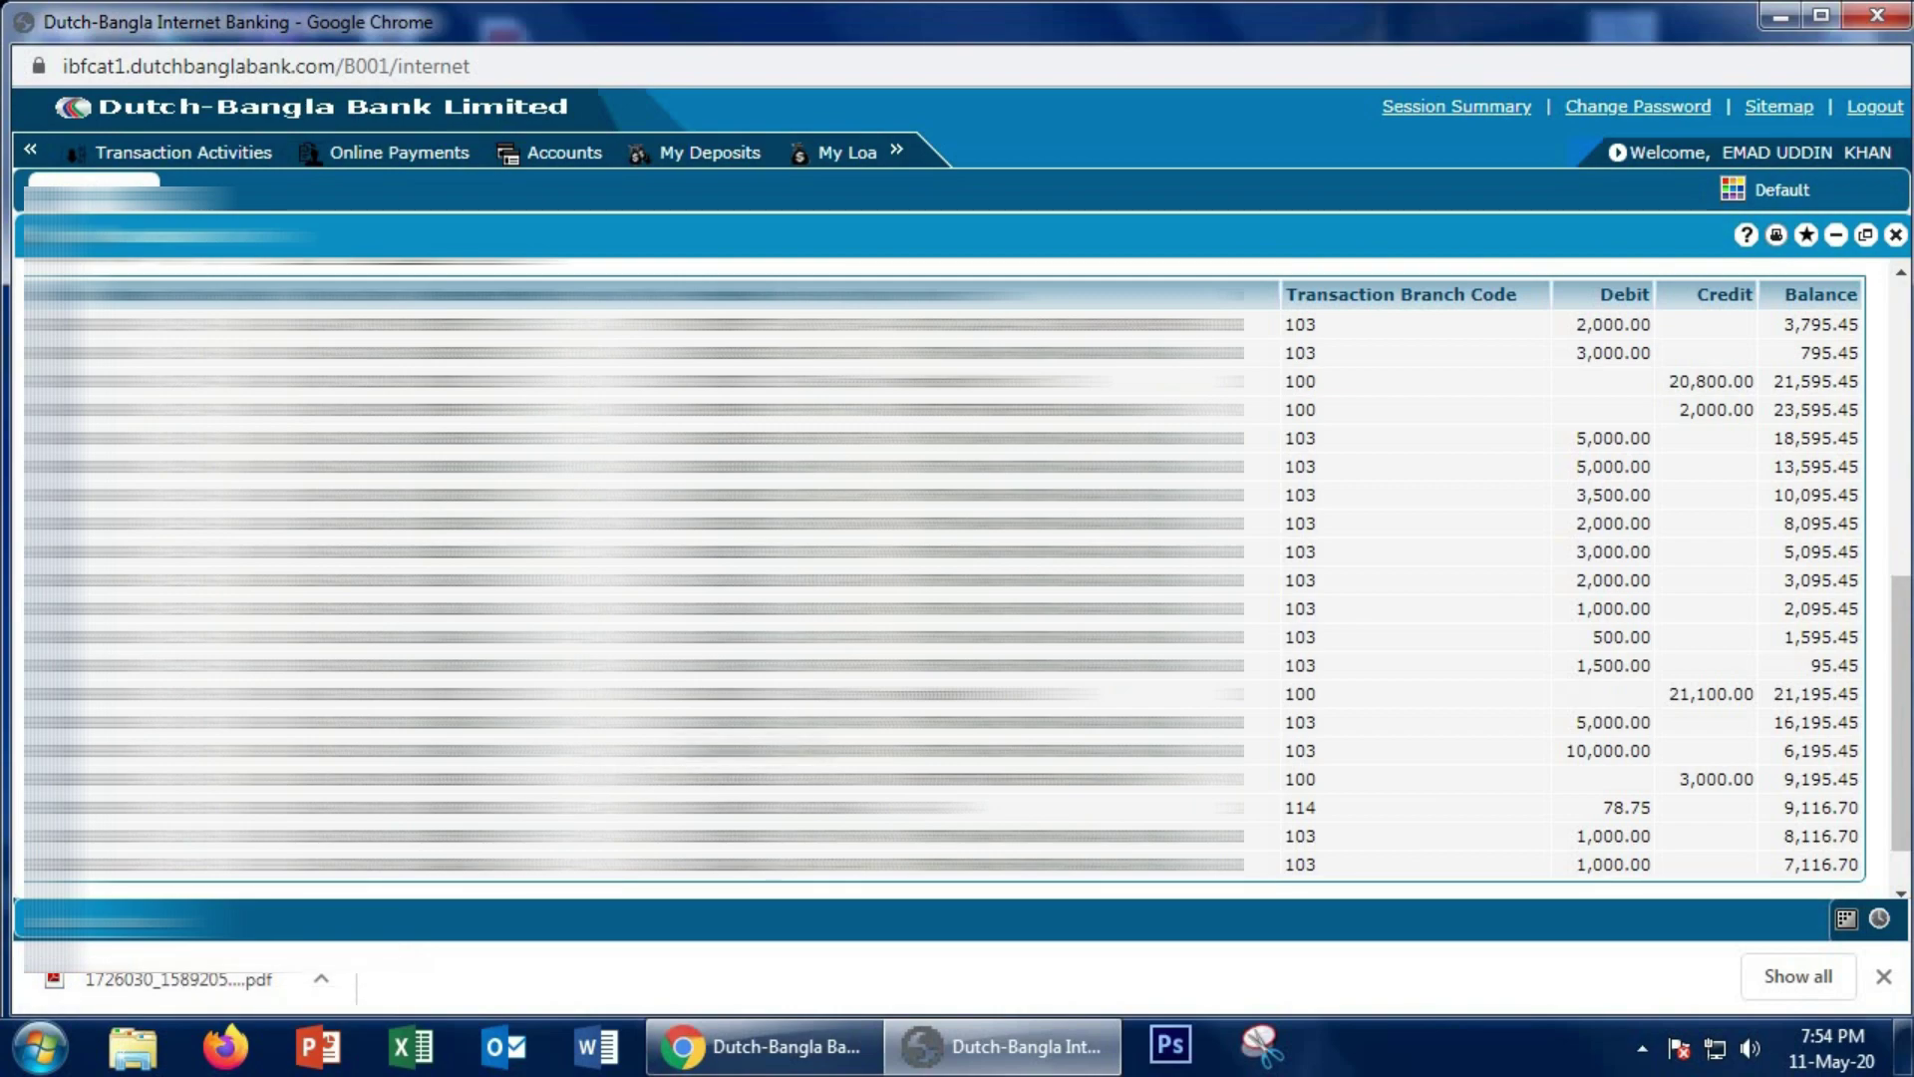
Open the downloaded PDF statement, look through its pages, and return to the Account Activity page
click(112, 981)
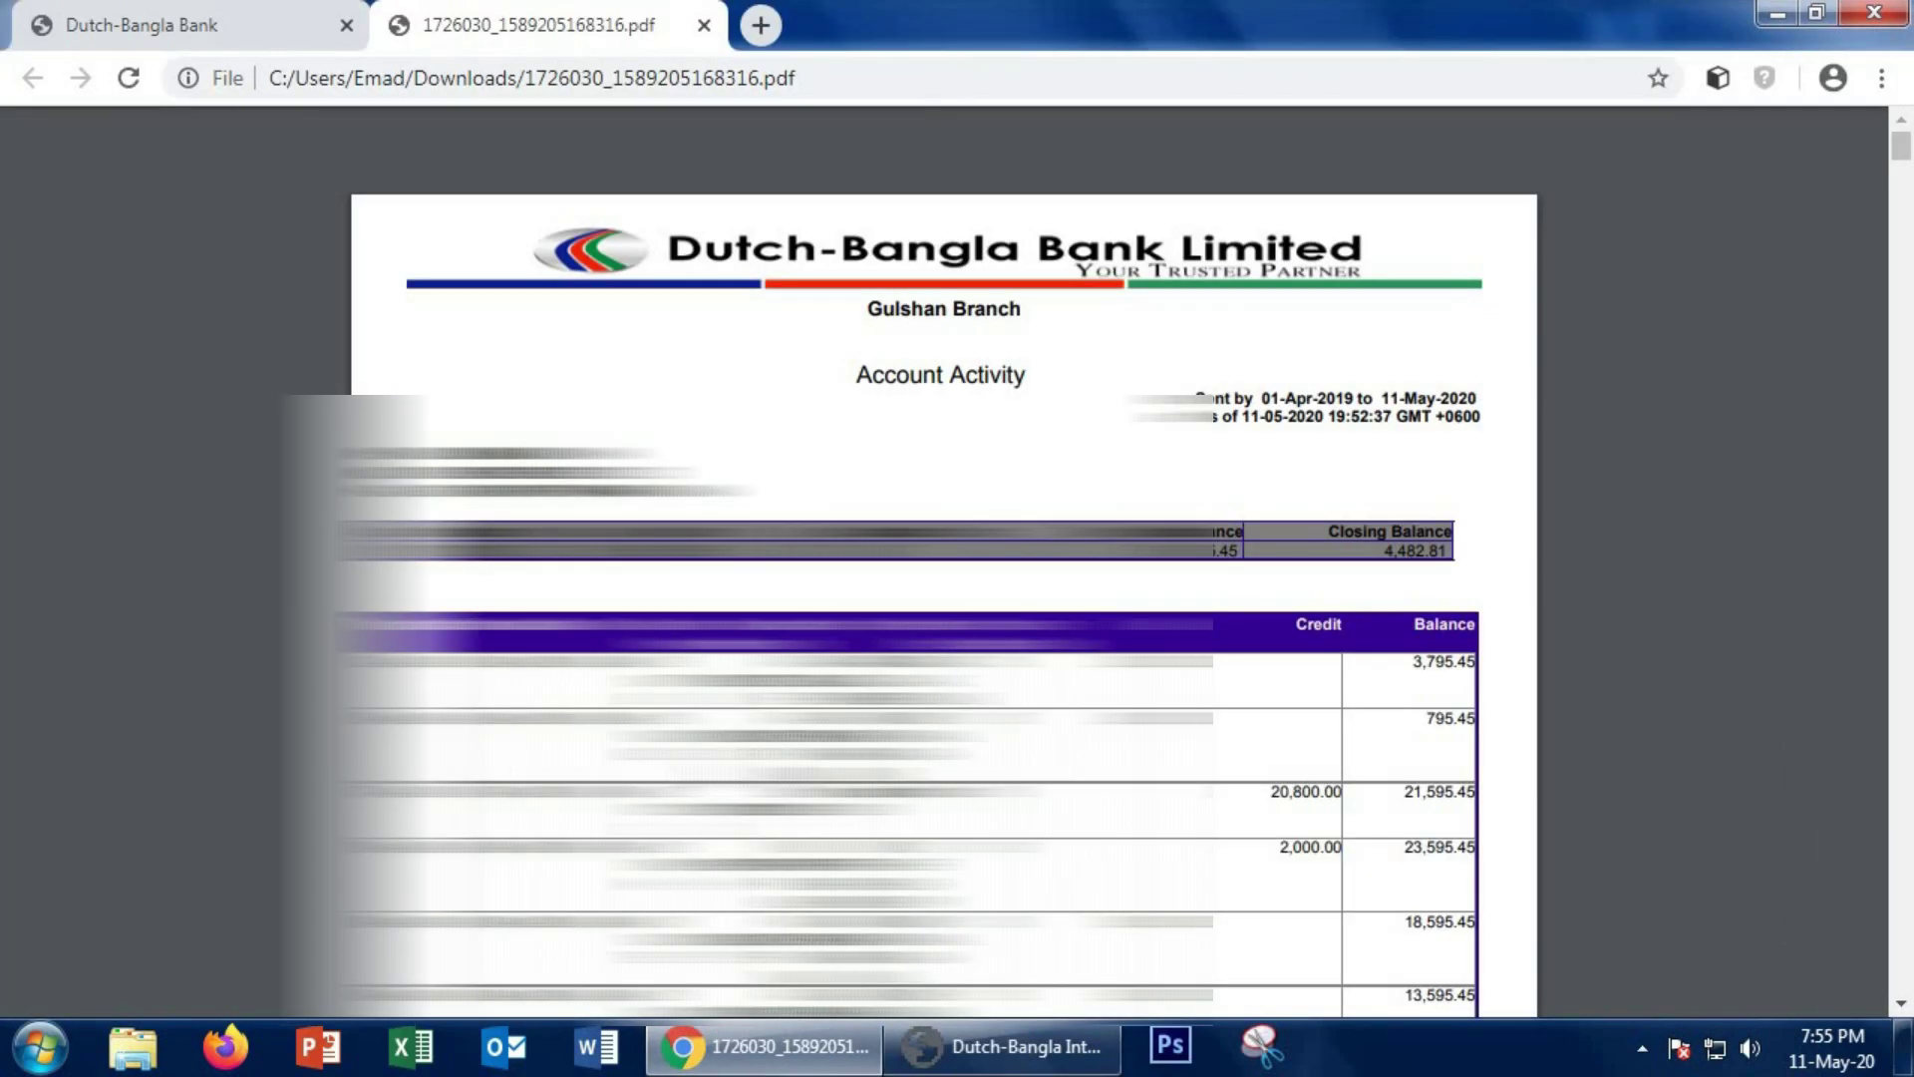
scroll(944, 558, down, 15)
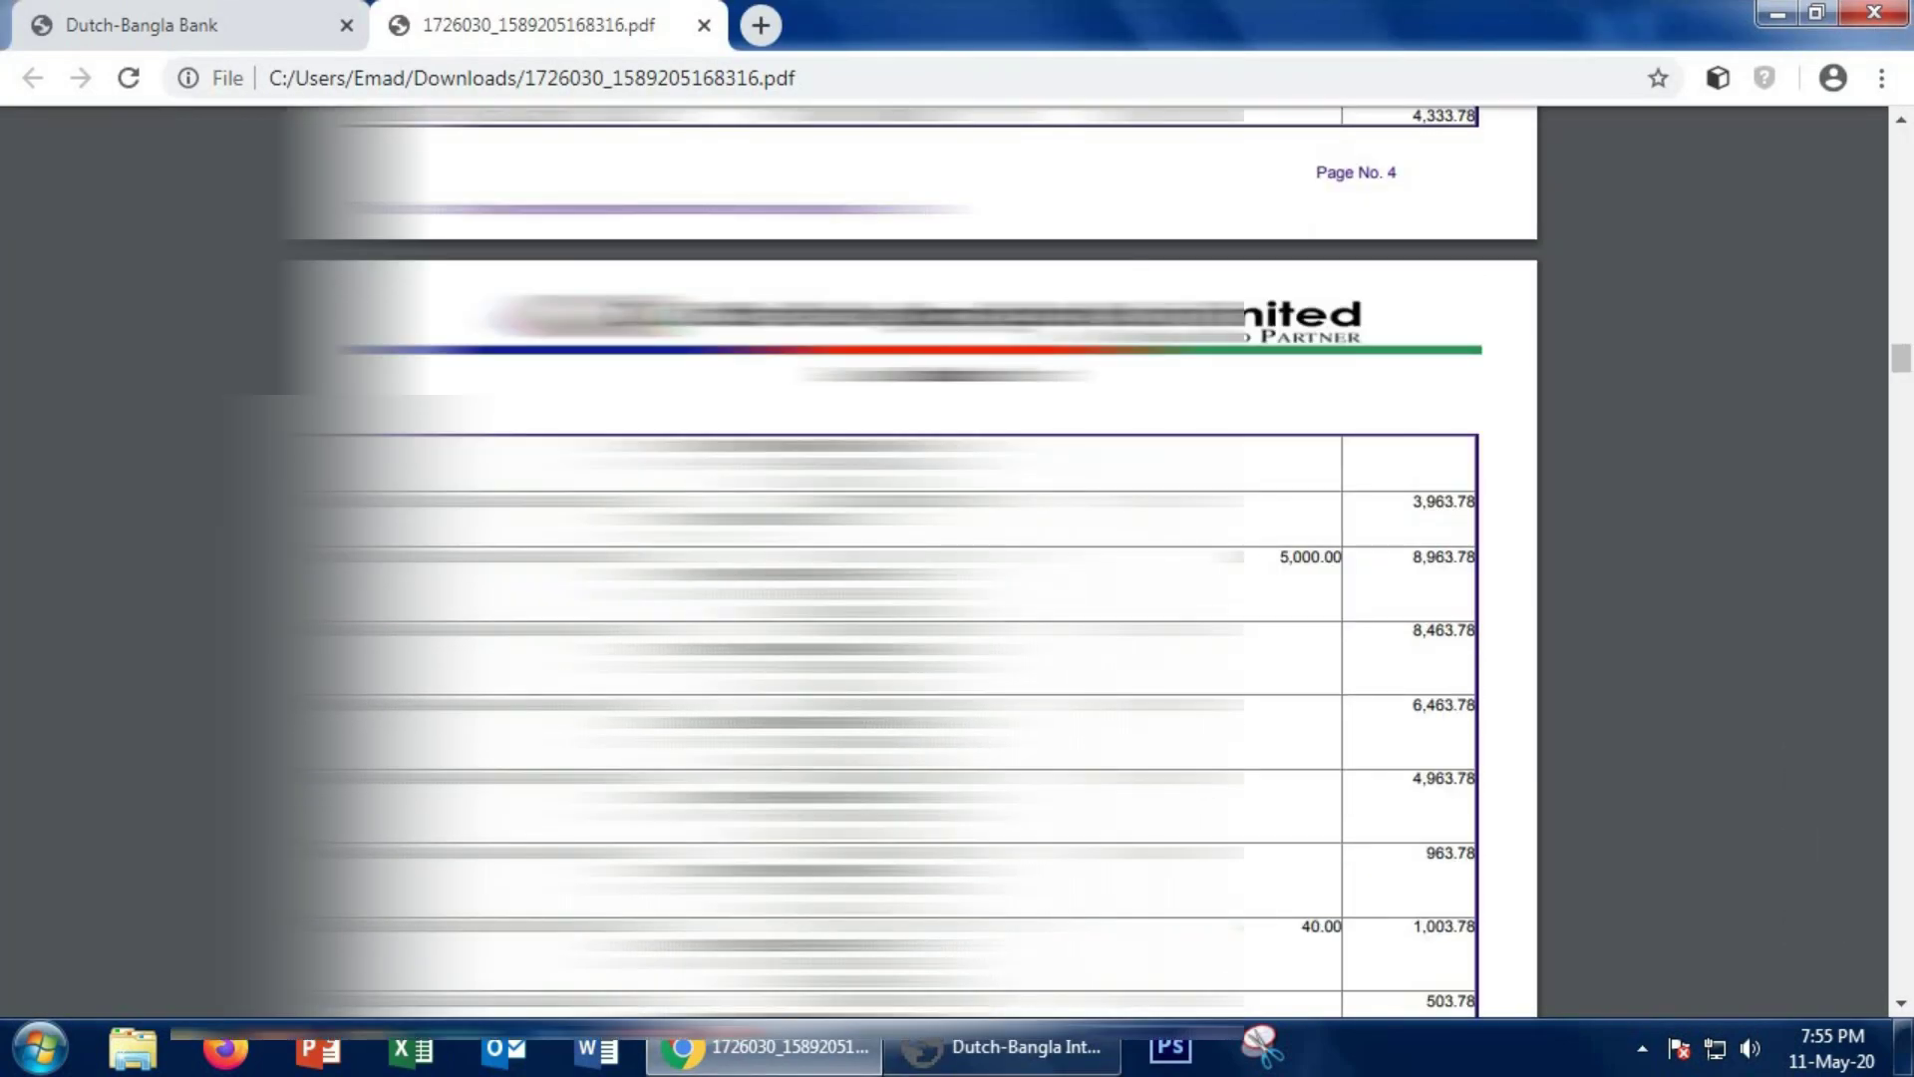
scroll(912, 558, up, 20)
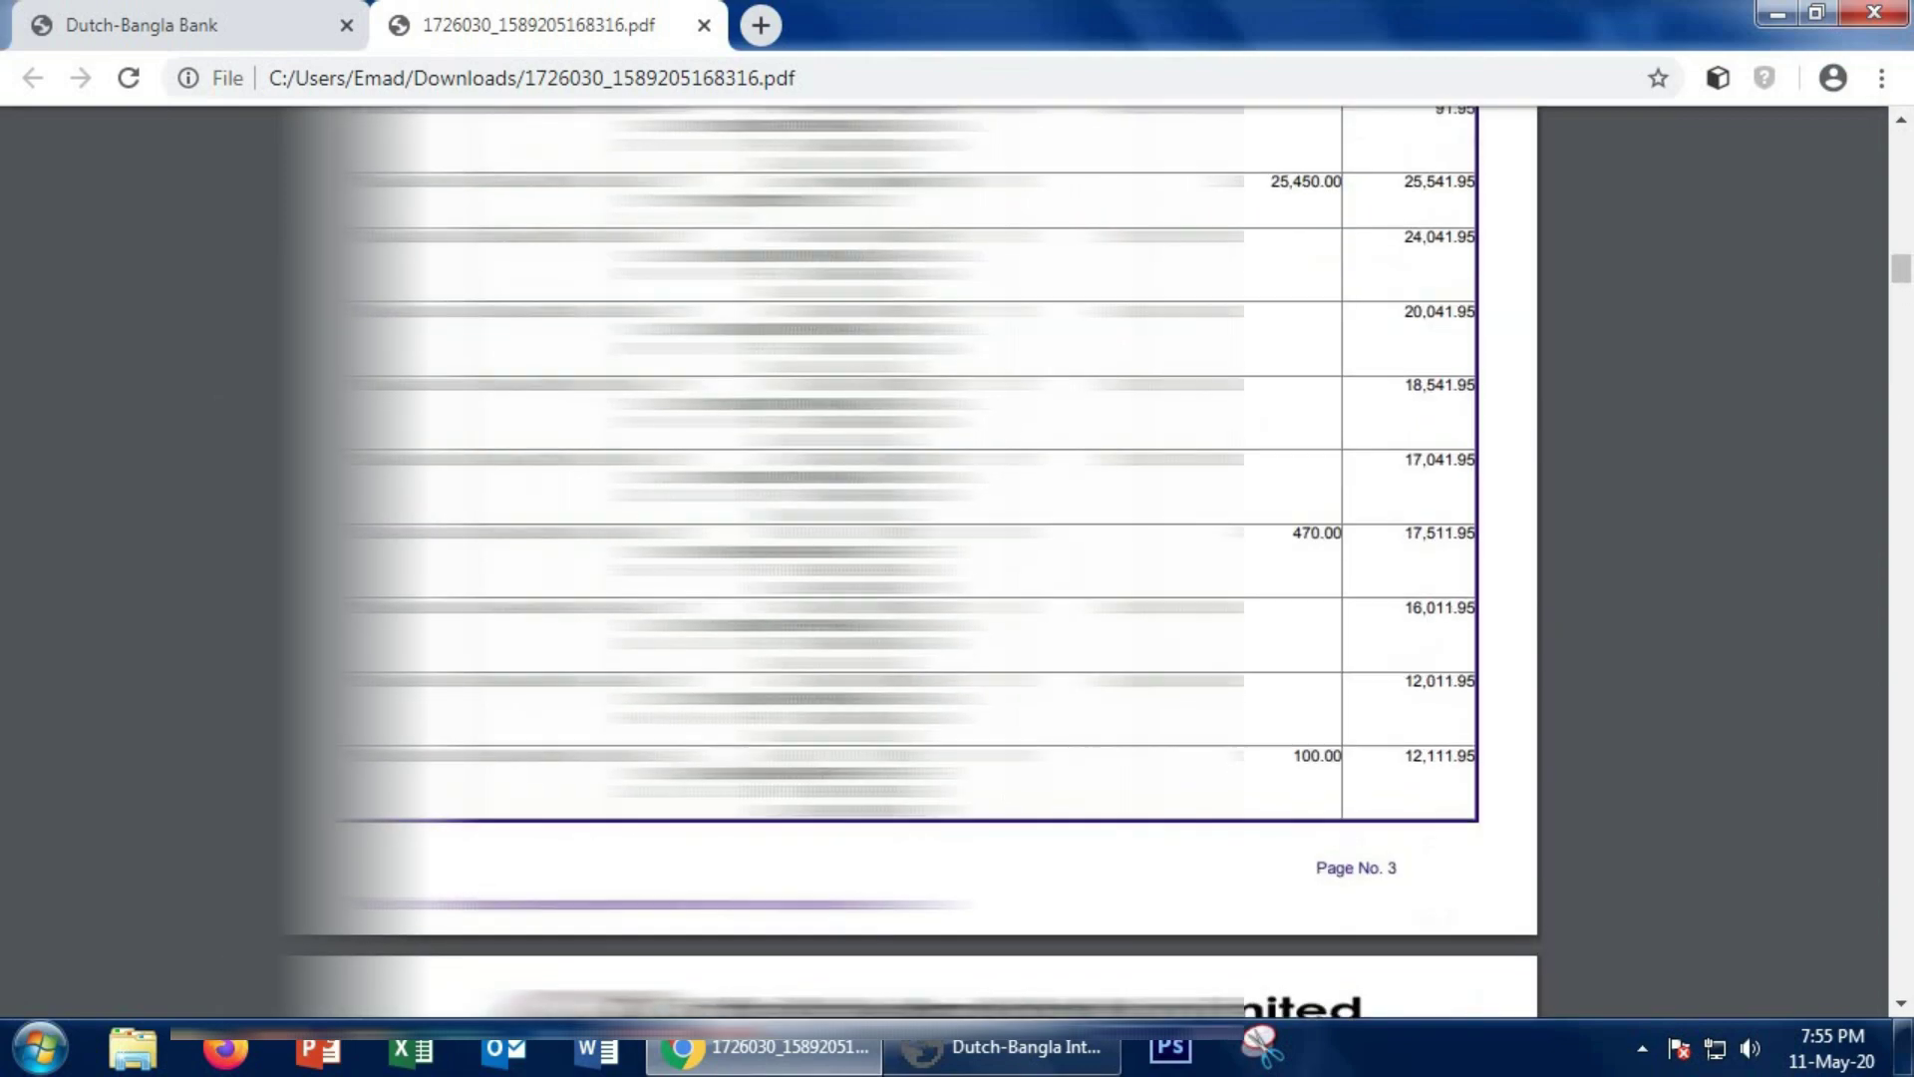
scroll(913, 558, up, 20)
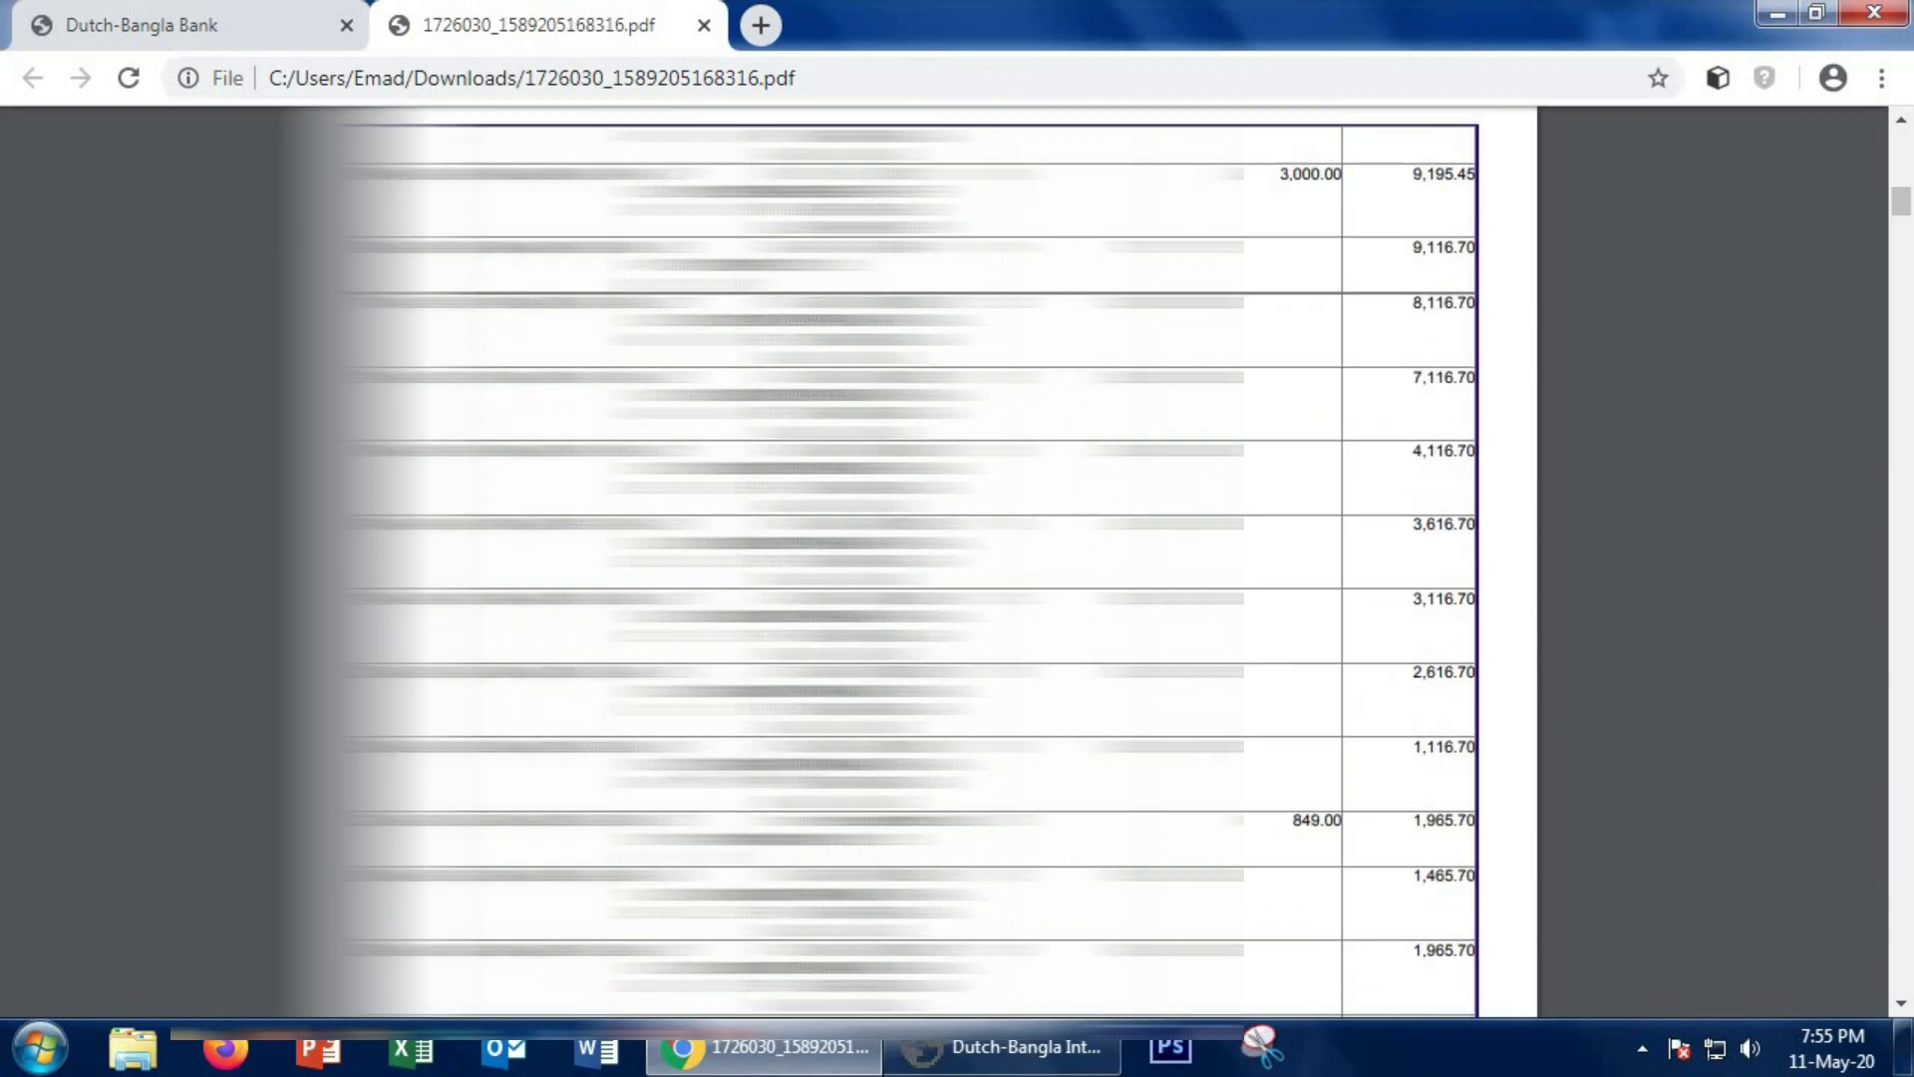
scroll(912, 558, up, 15)
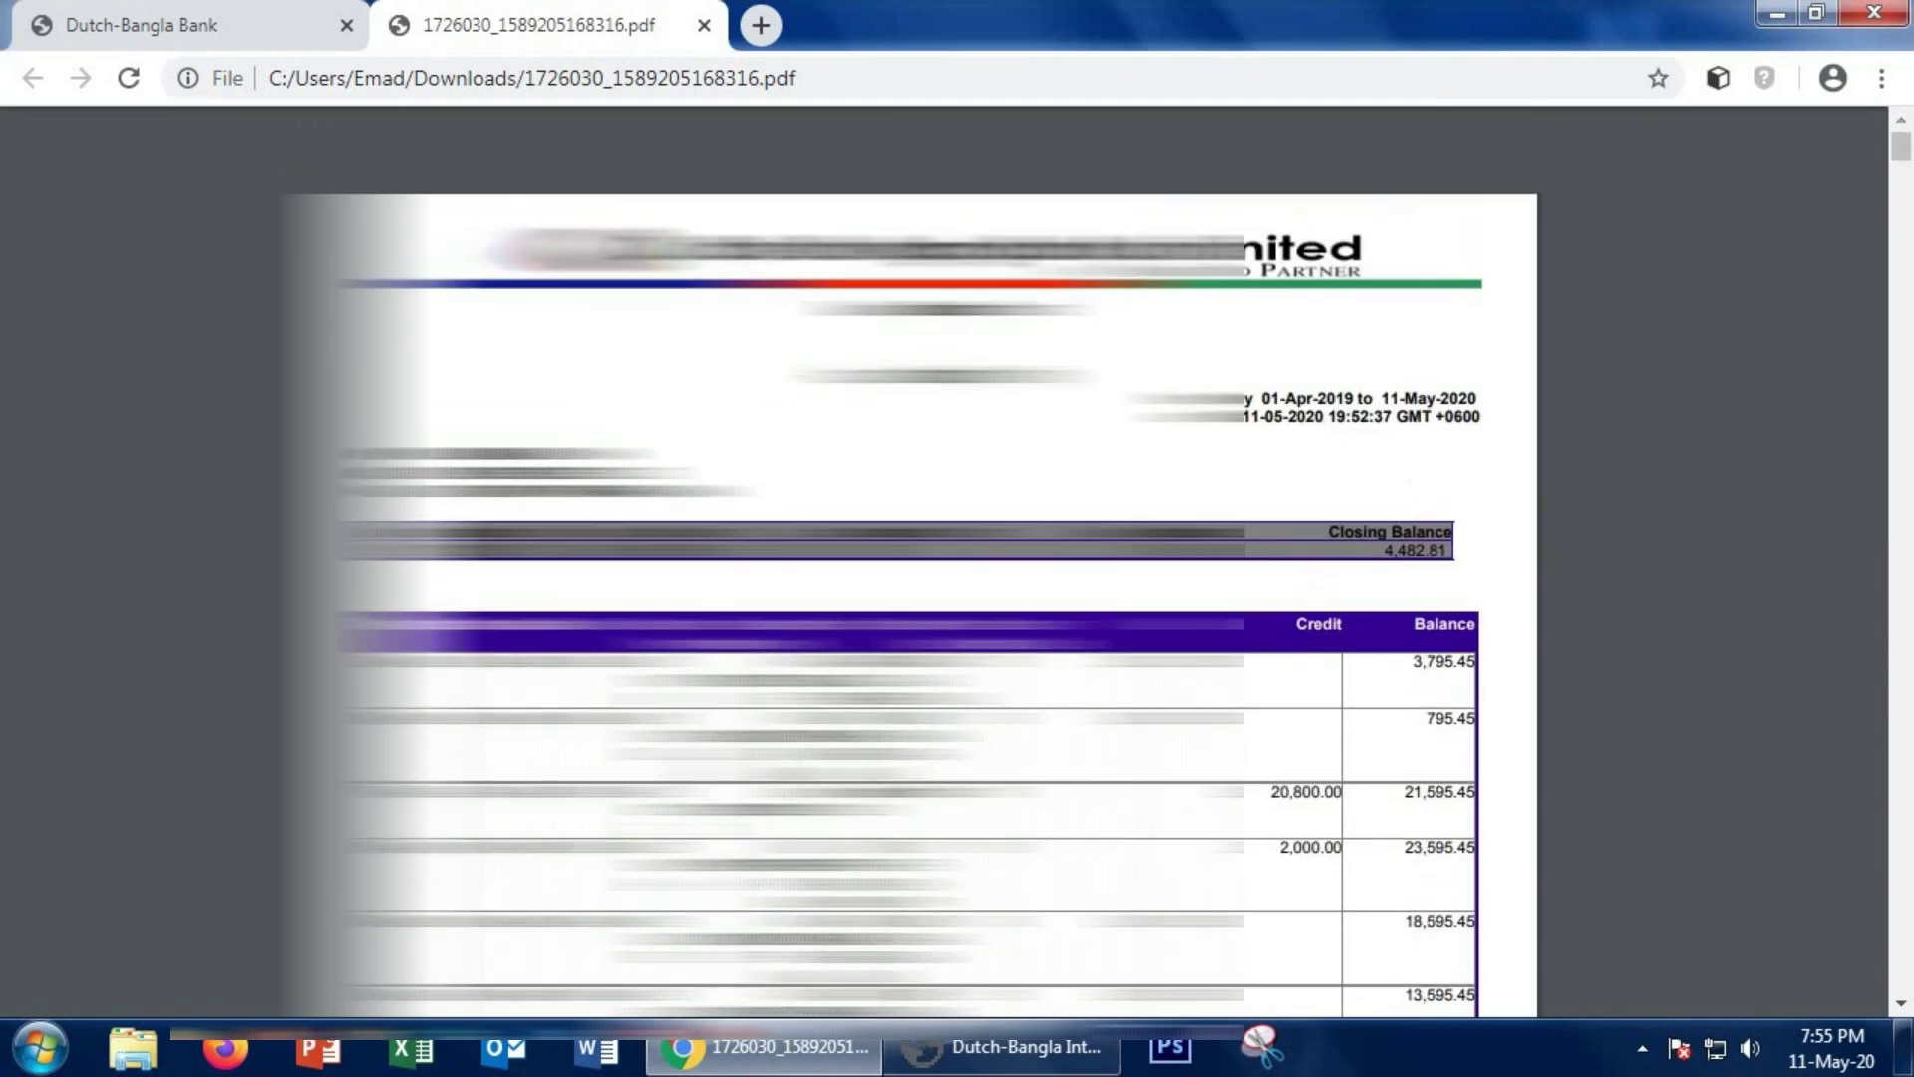
scroll(912, 558, down, 5)
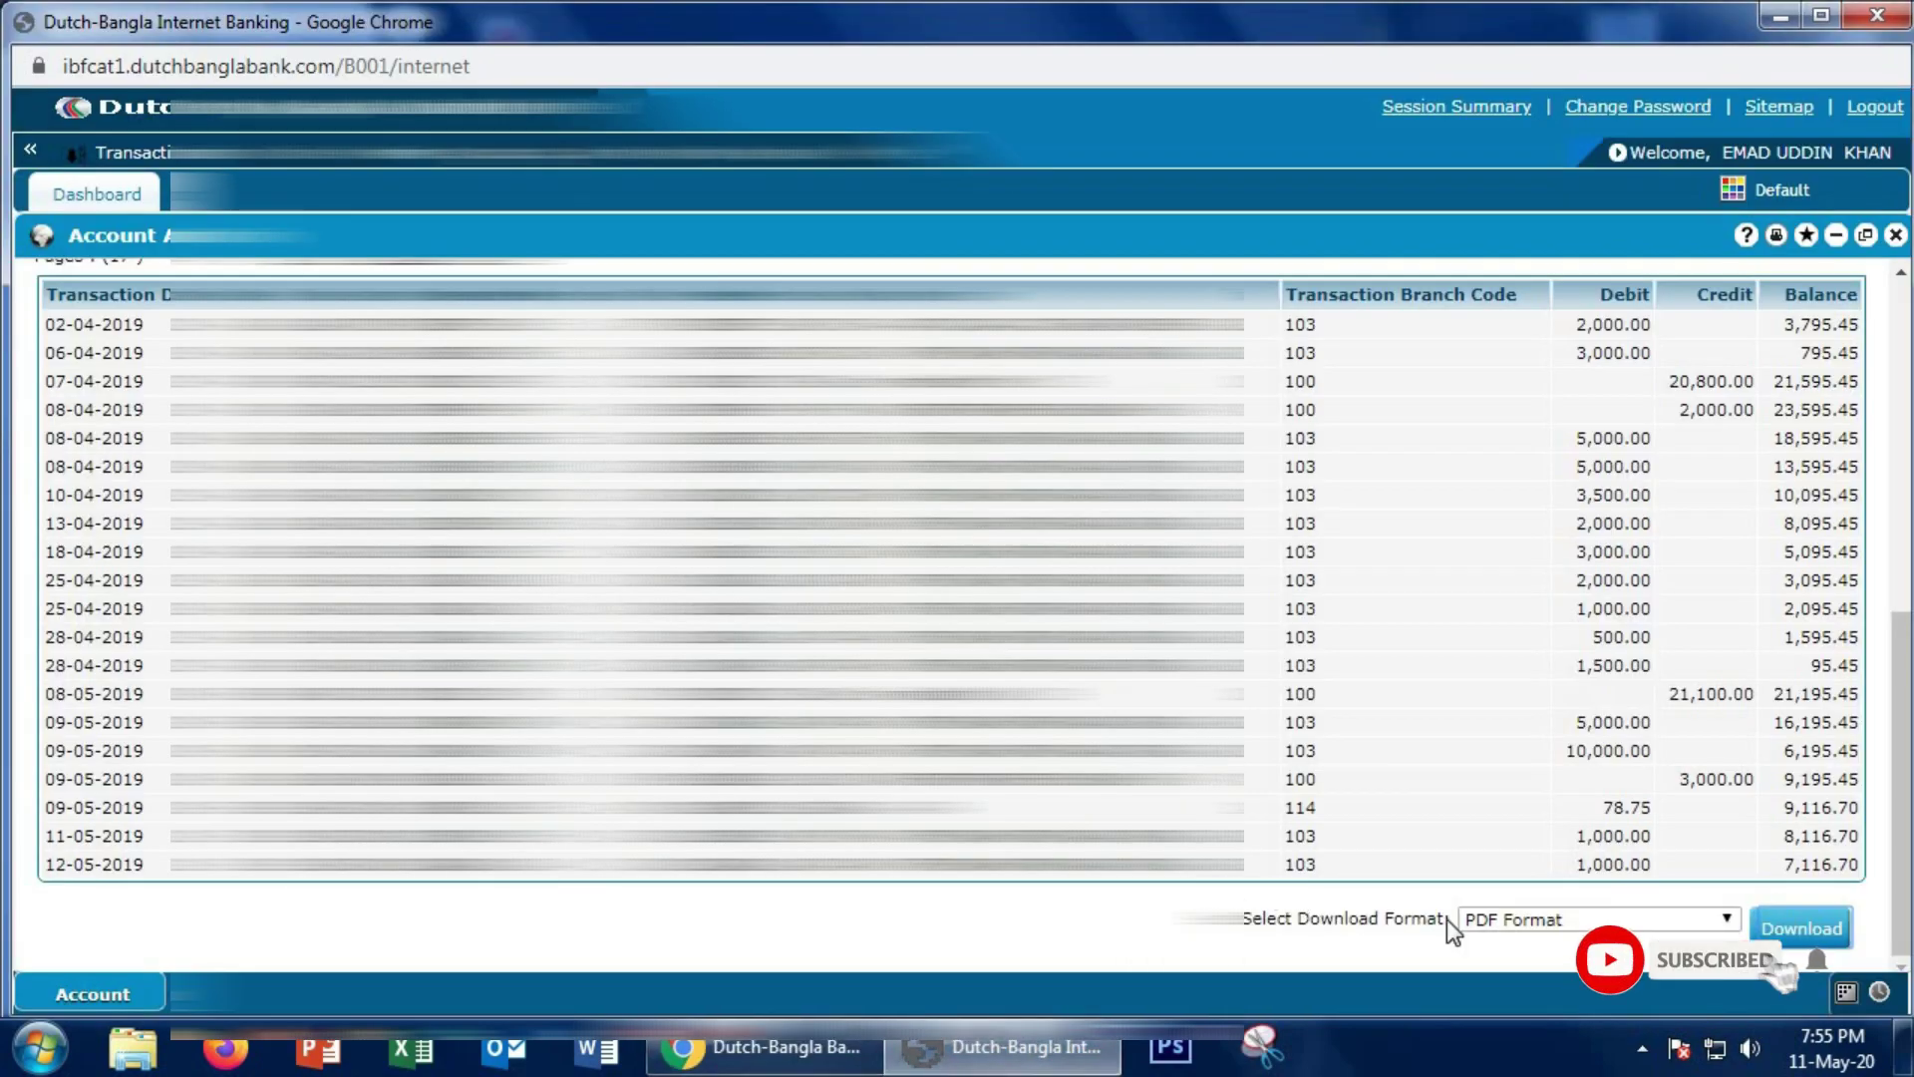
Download the same account statement in CSV/Excel Format
click(1665, 919)
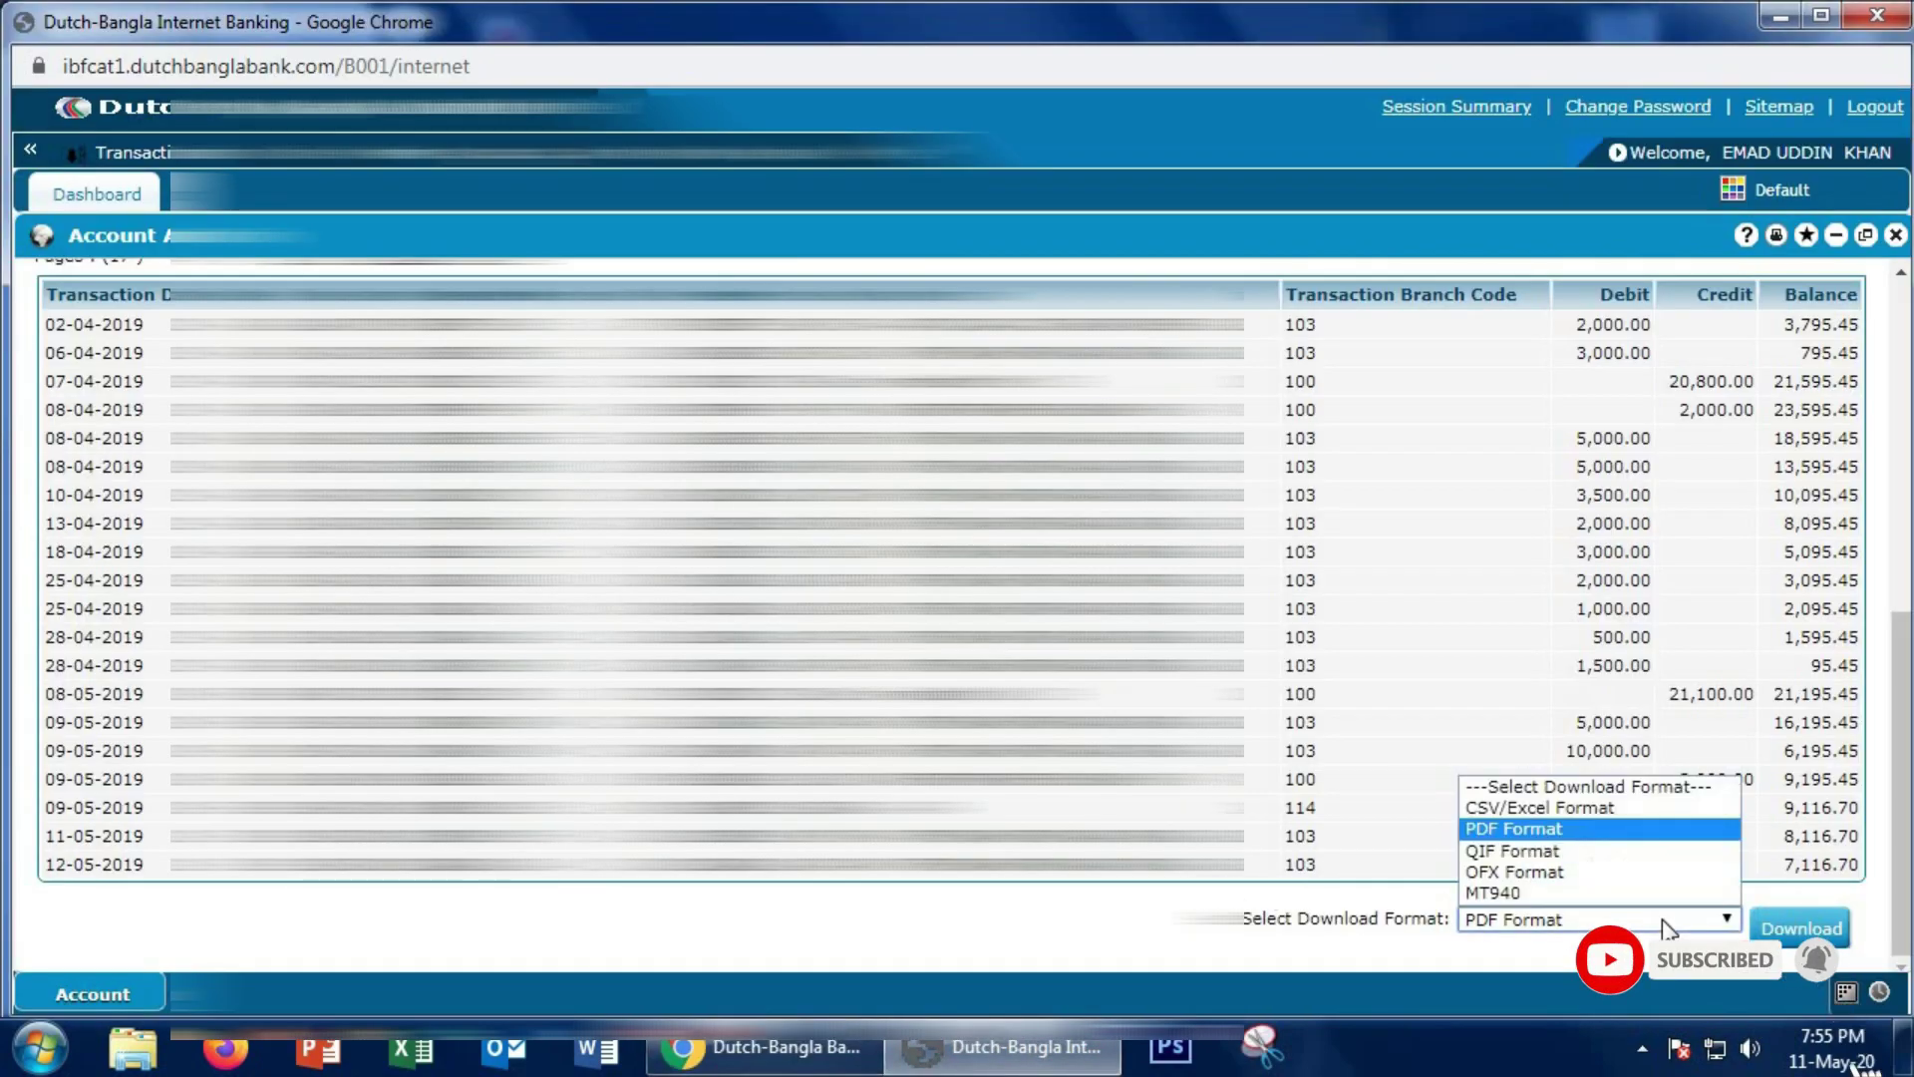
click(1552, 806)
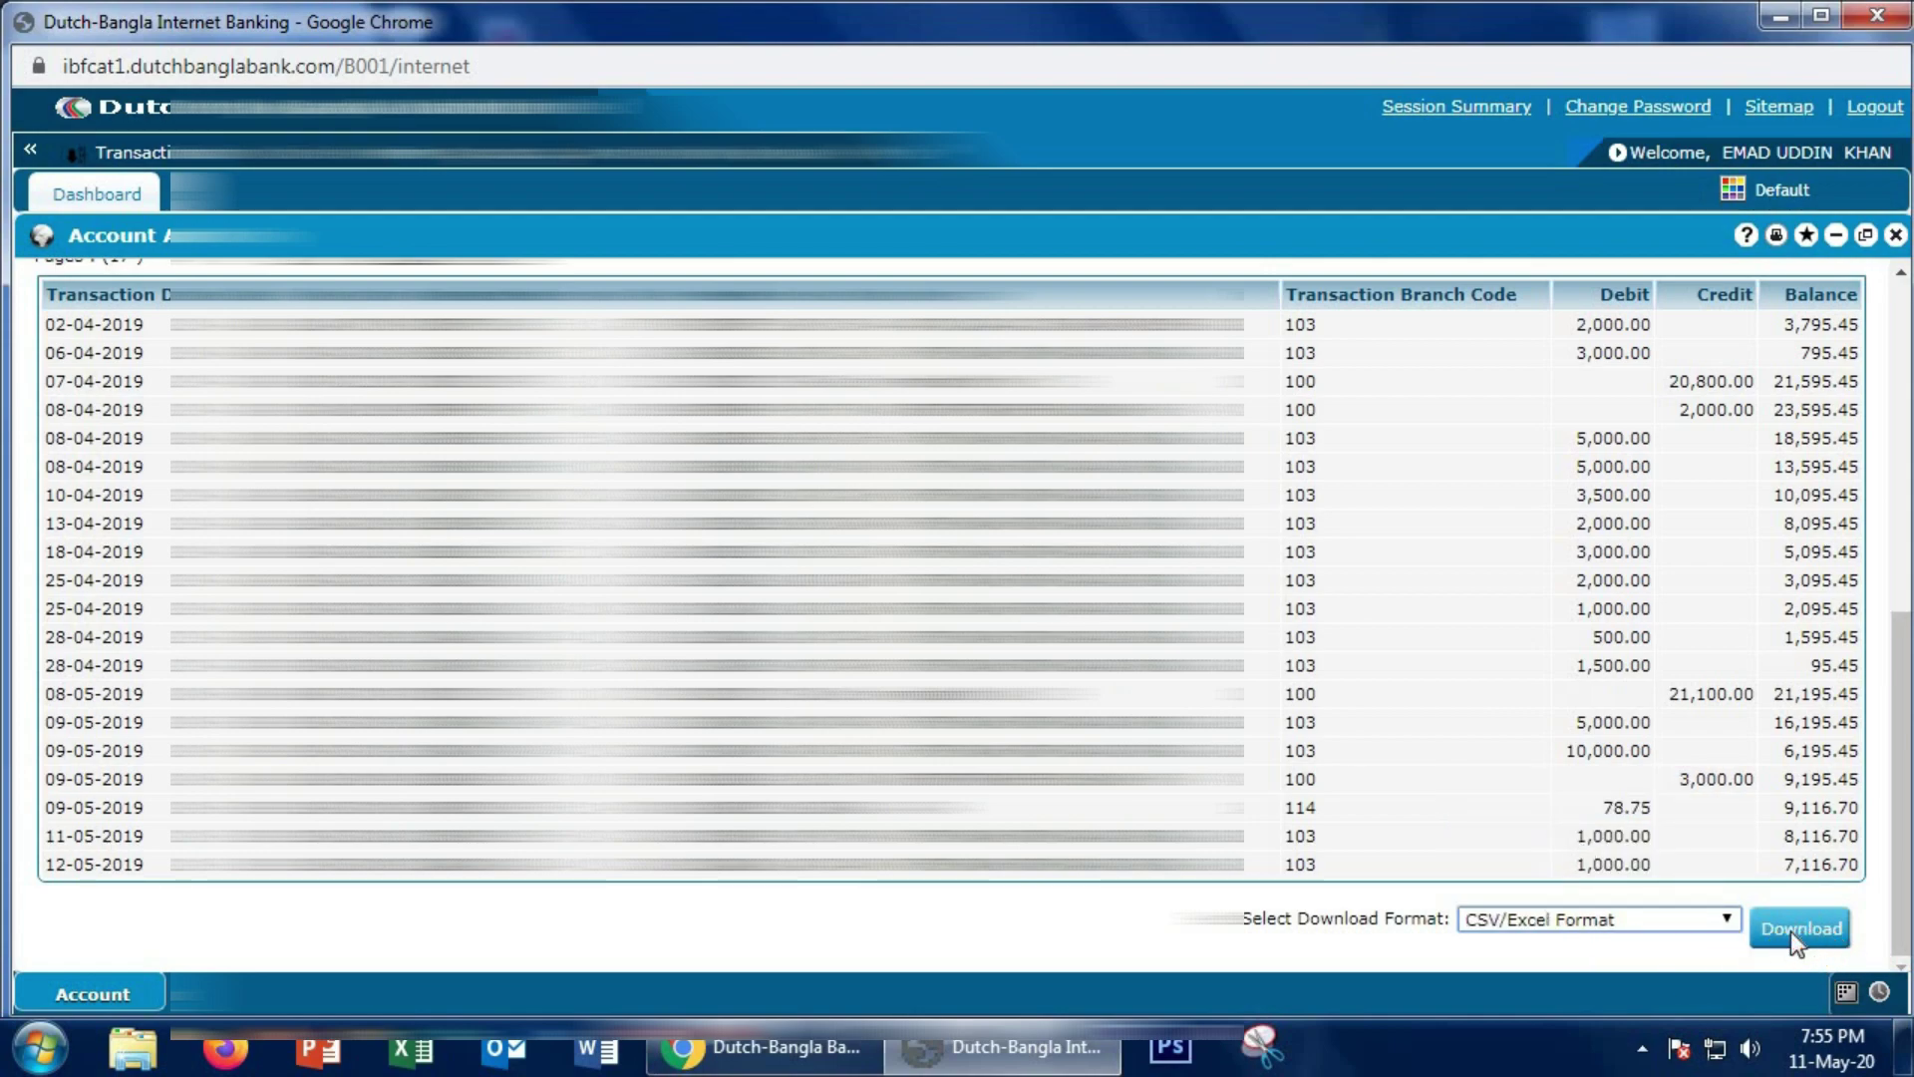
click(1791, 929)
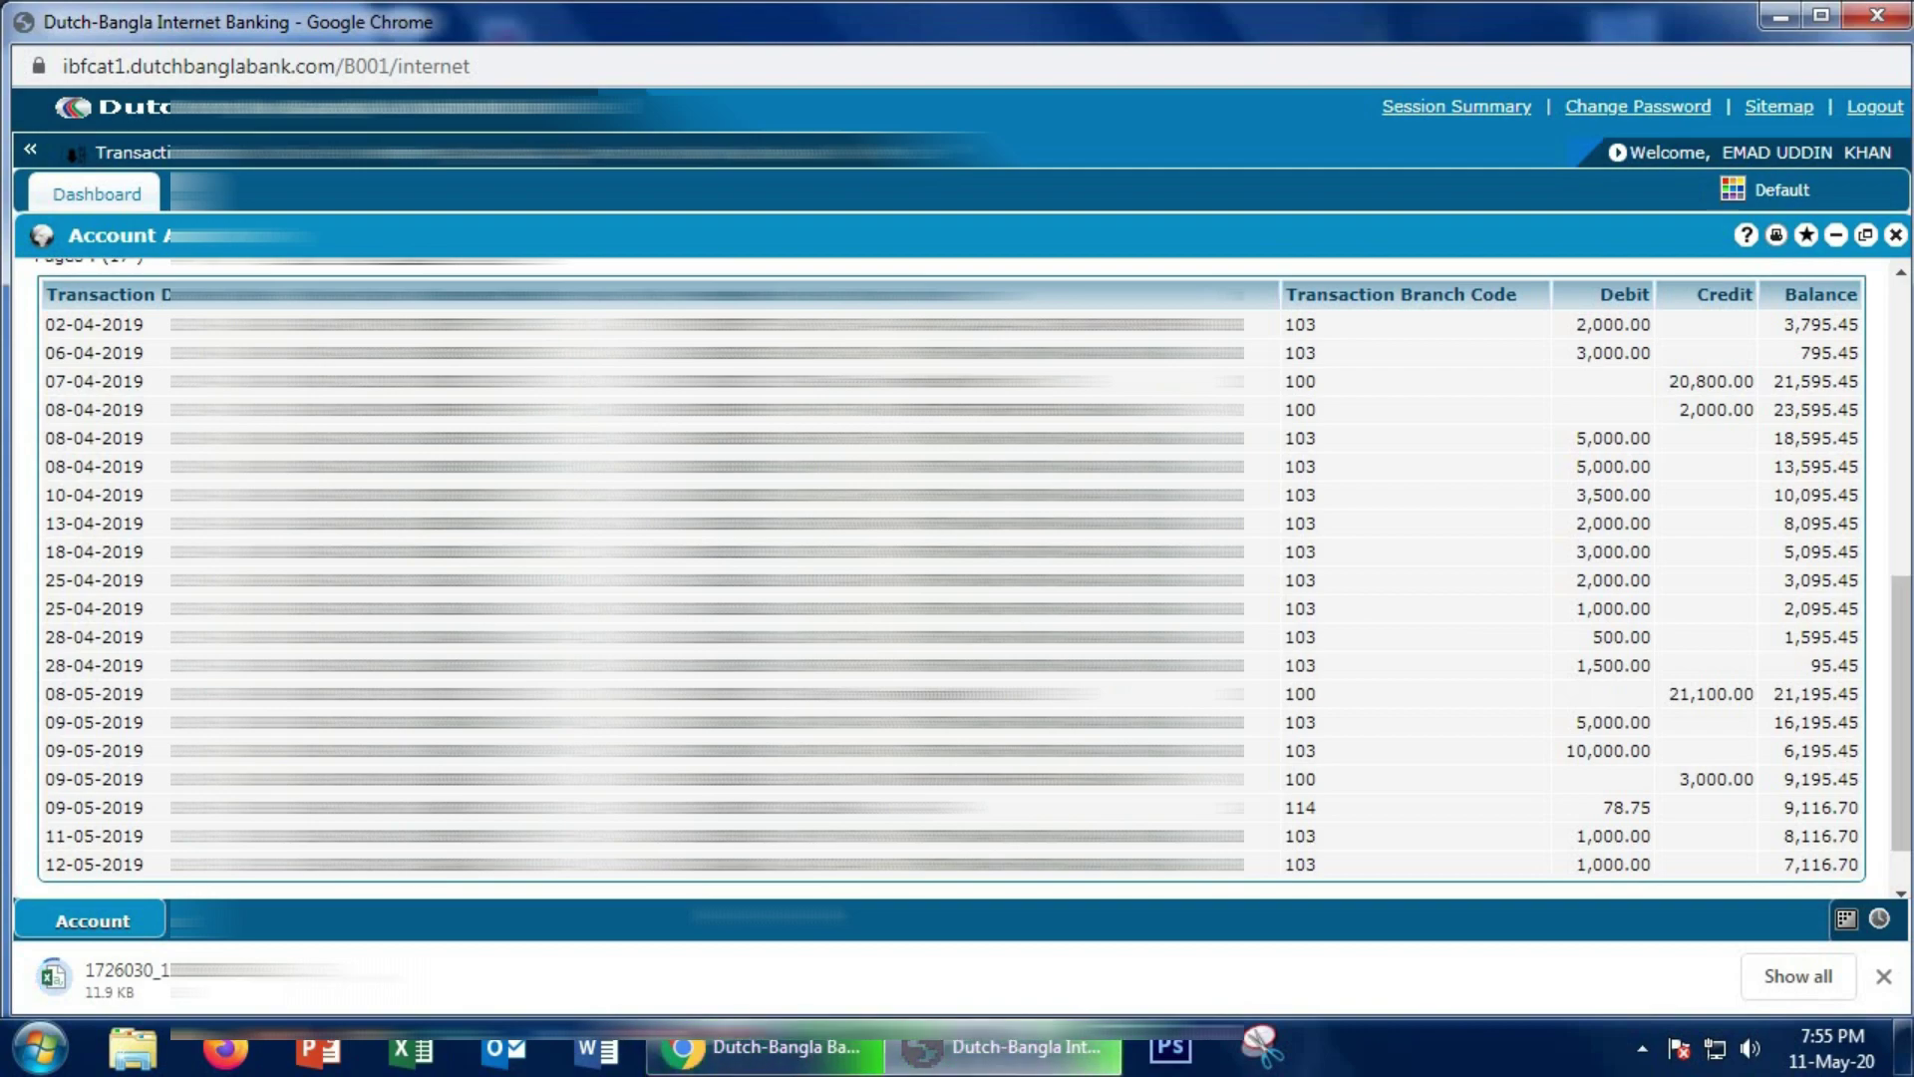
Open the downloaded spreadsheet statement in Excel and widen columns C, D and E to show their contents
click(167, 987)
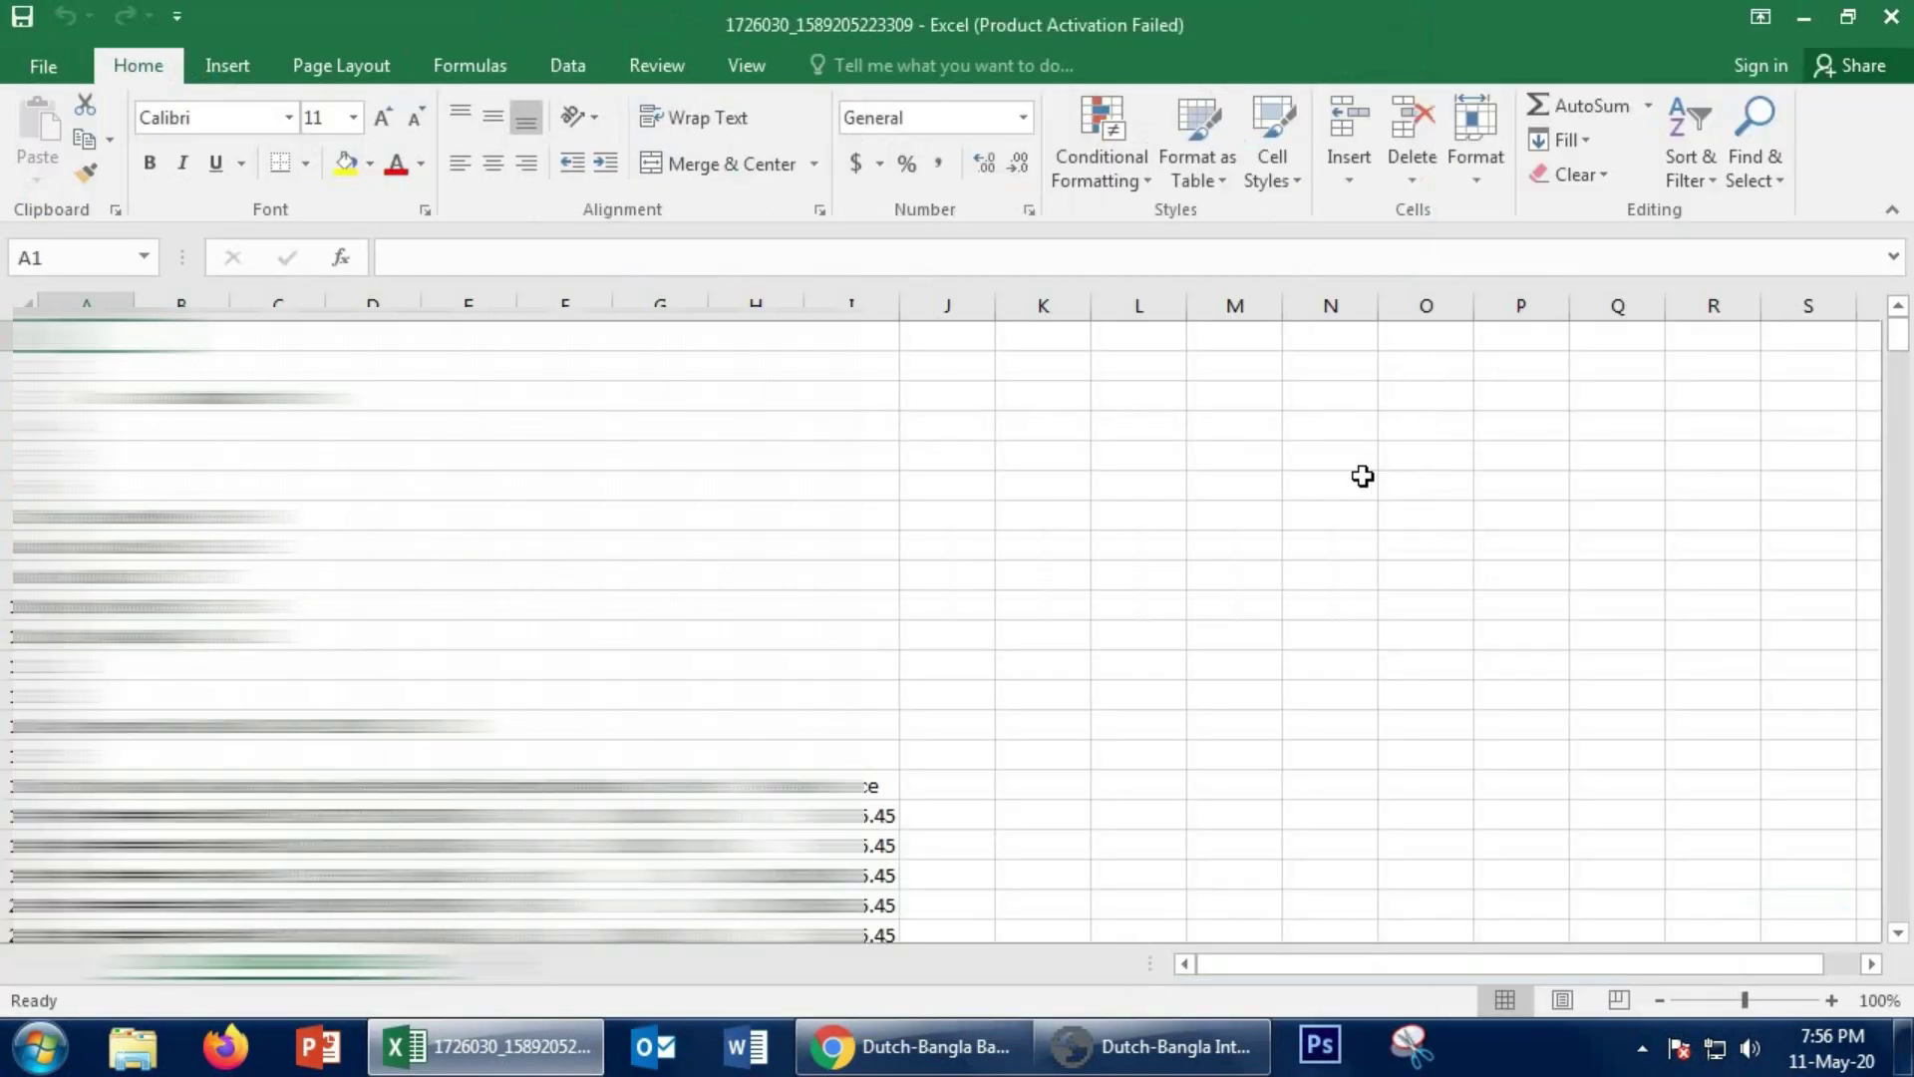
scroll(1361, 475, down, 5)
scroll(1359, 474, up, 5)
scroll(1141, 534, down, 2)
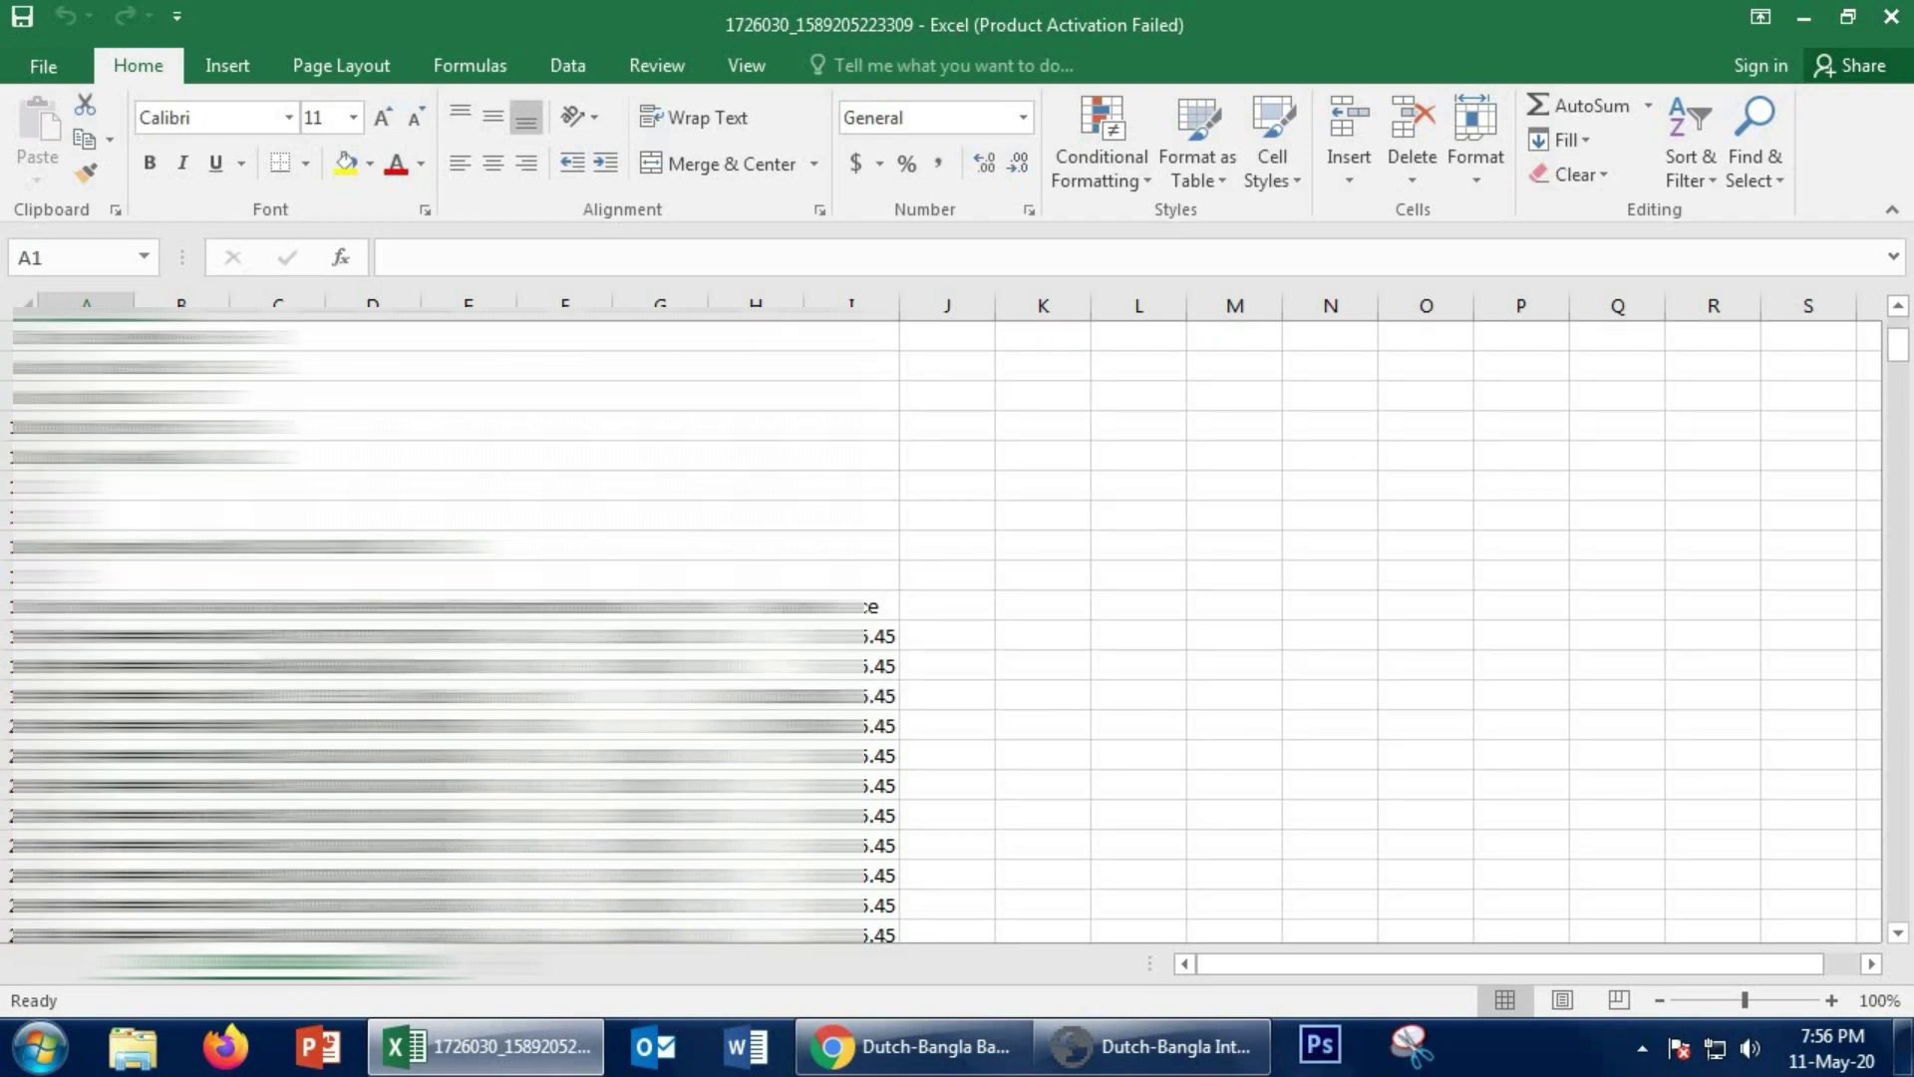
drag(325, 302, 701, 299)
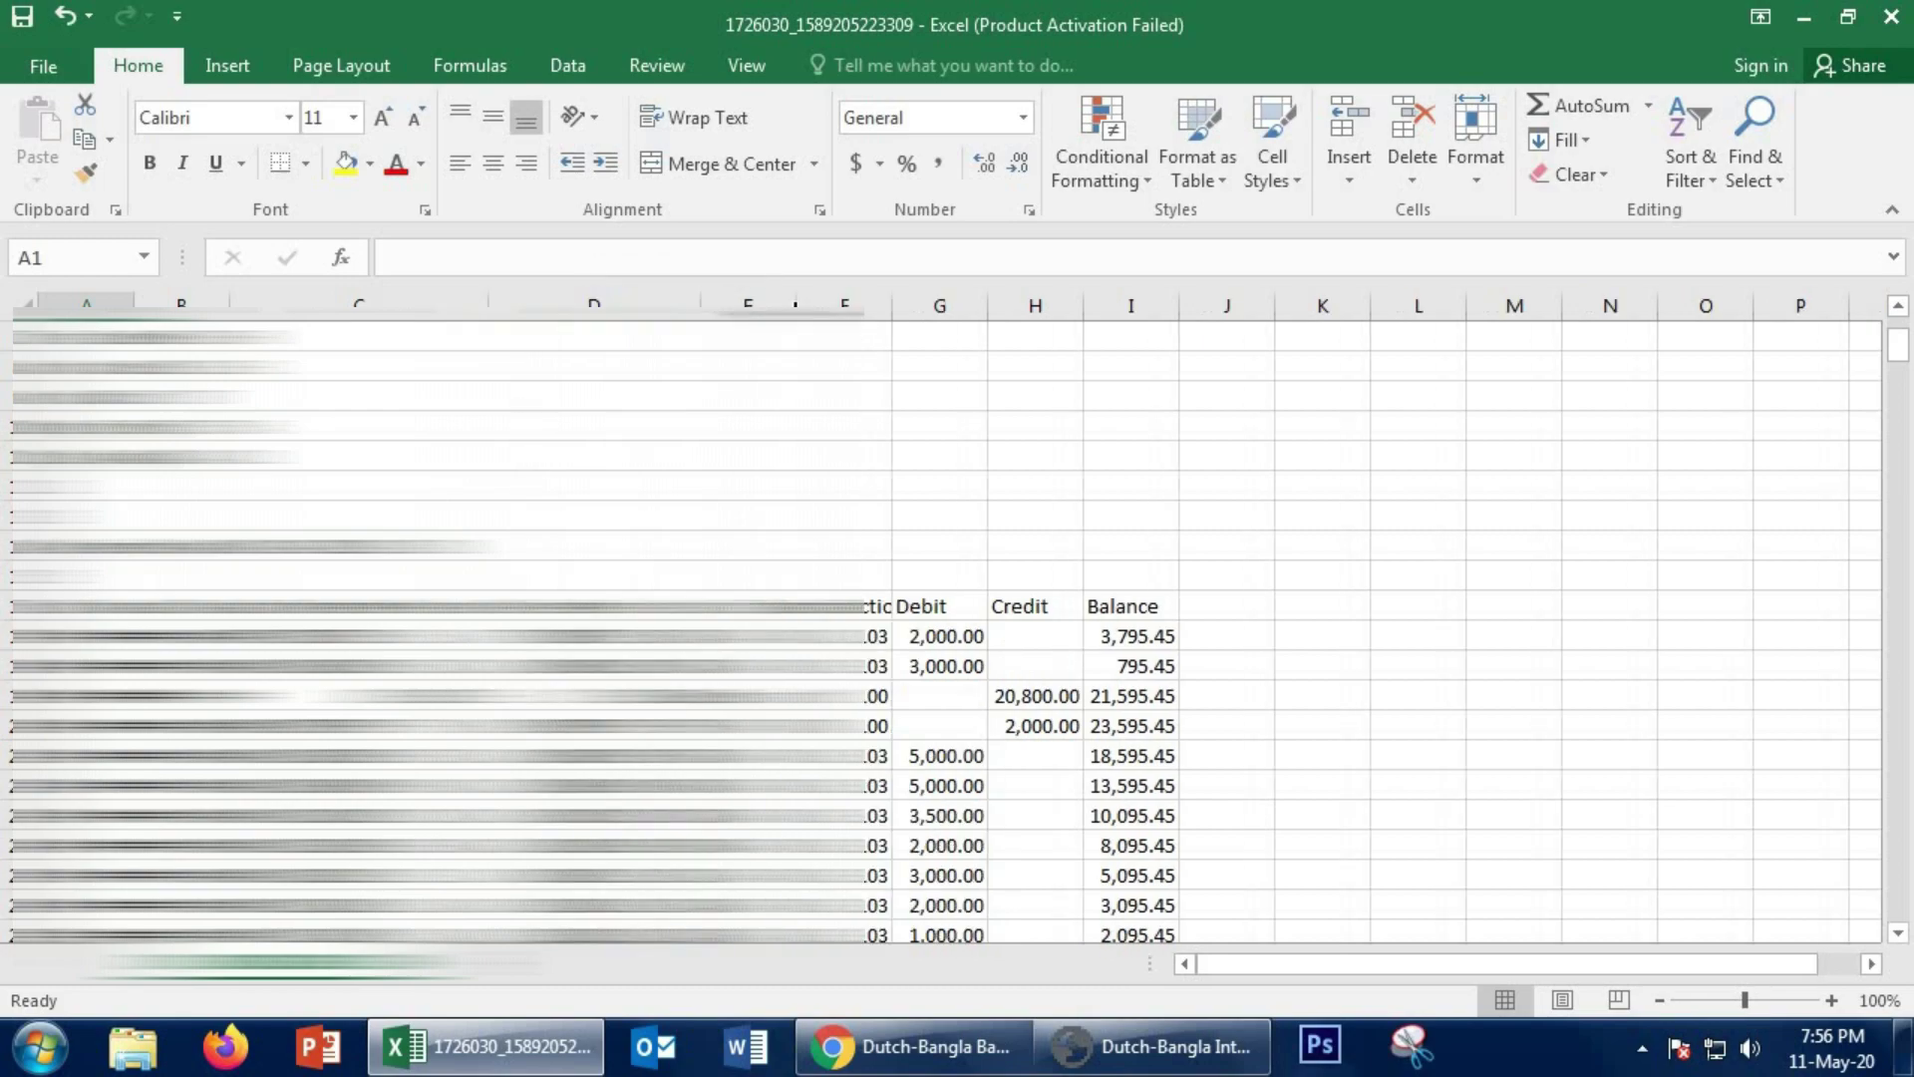
double_click(798, 297)
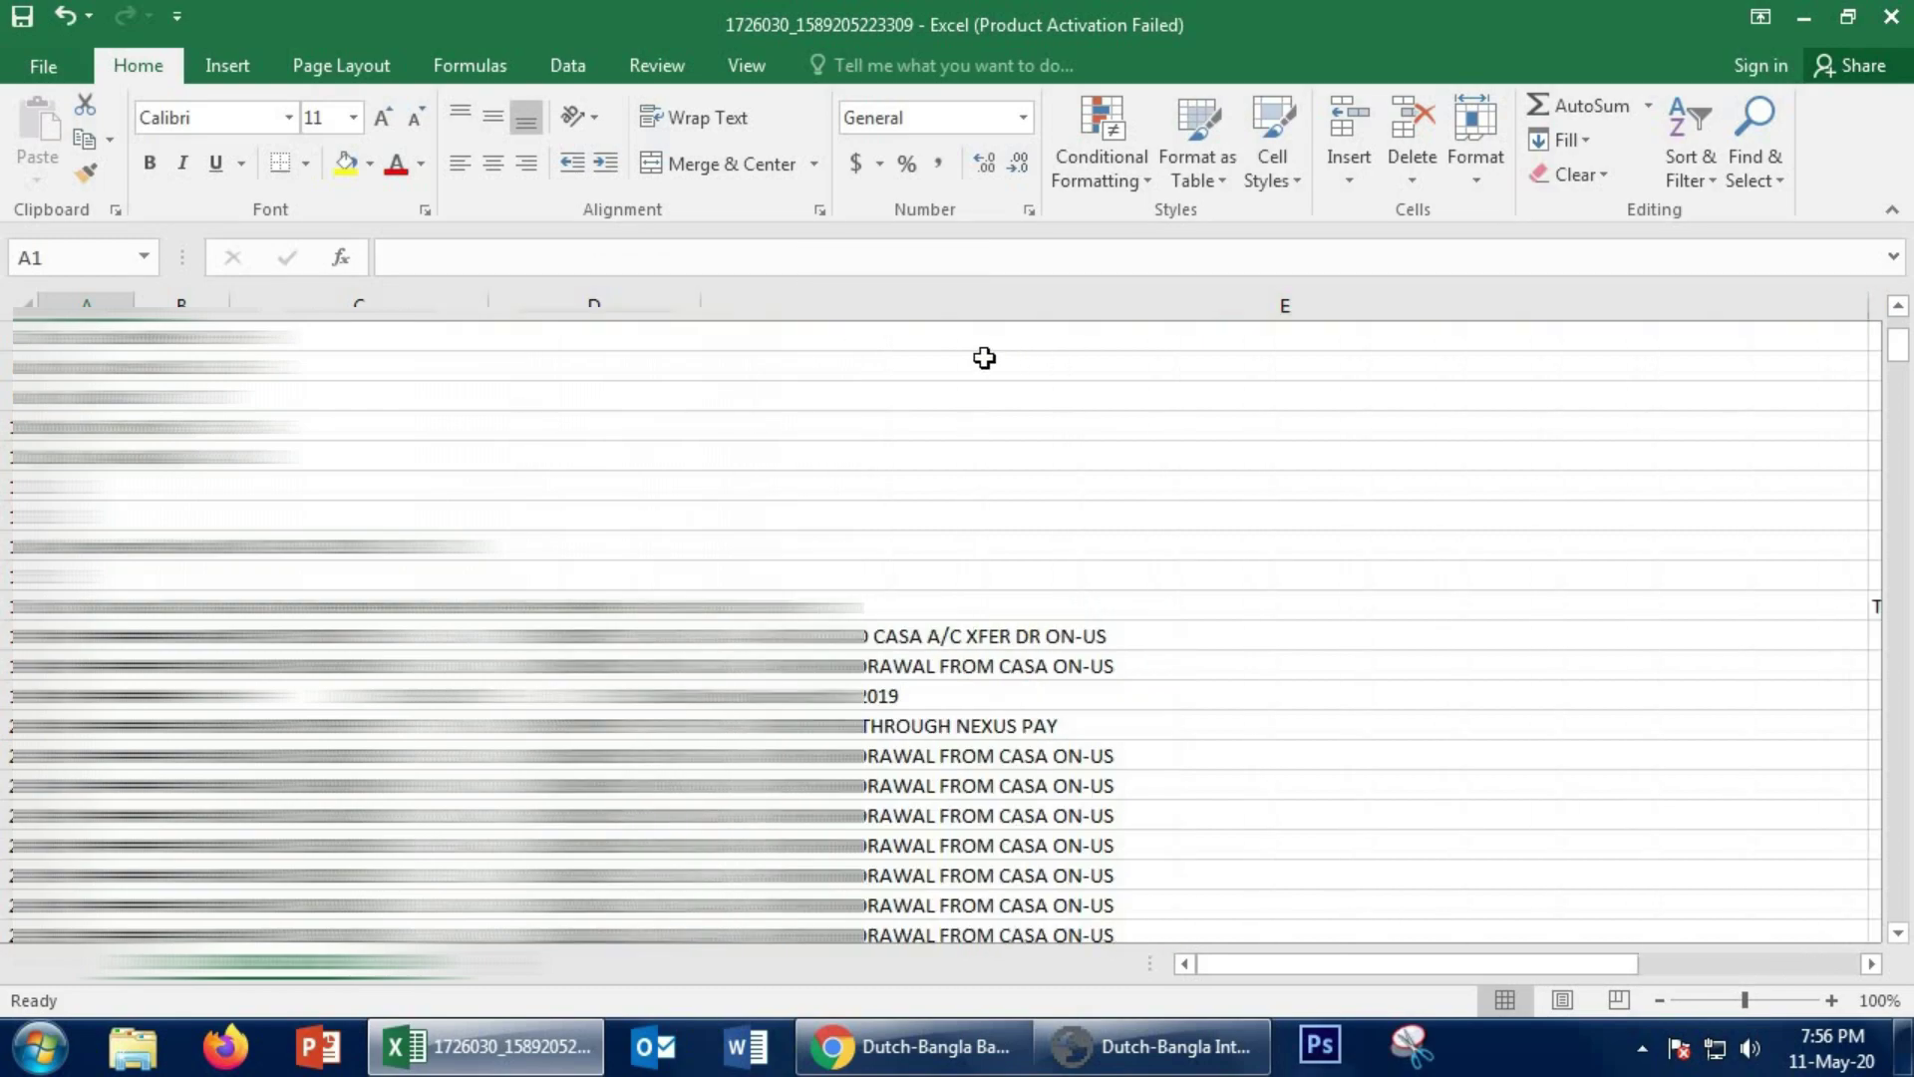
Review the transaction rows including the debit, credit and balance columns, and return to the search form on the Account Activity page
scroll(941, 534, down, 10)
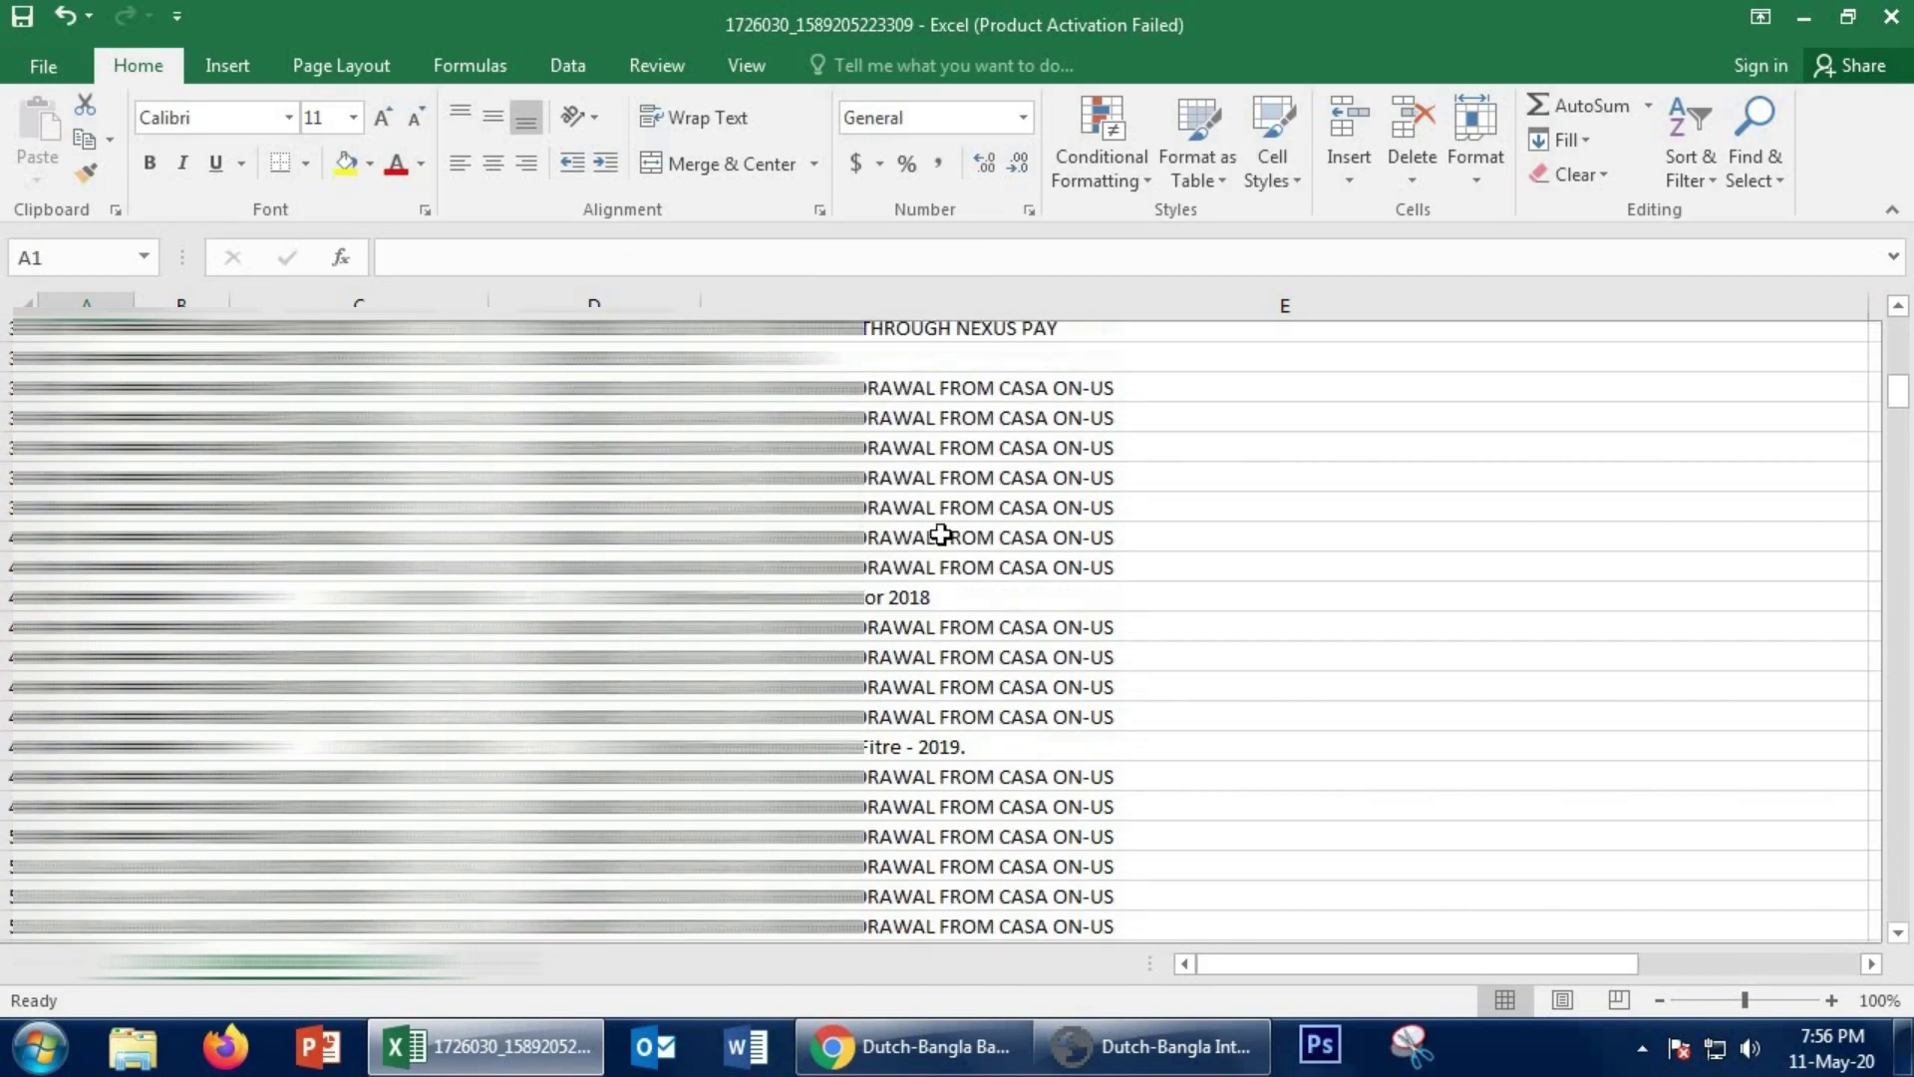
drag(1518, 973, 1810, 937)
scroll(1726, 842, down, 10)
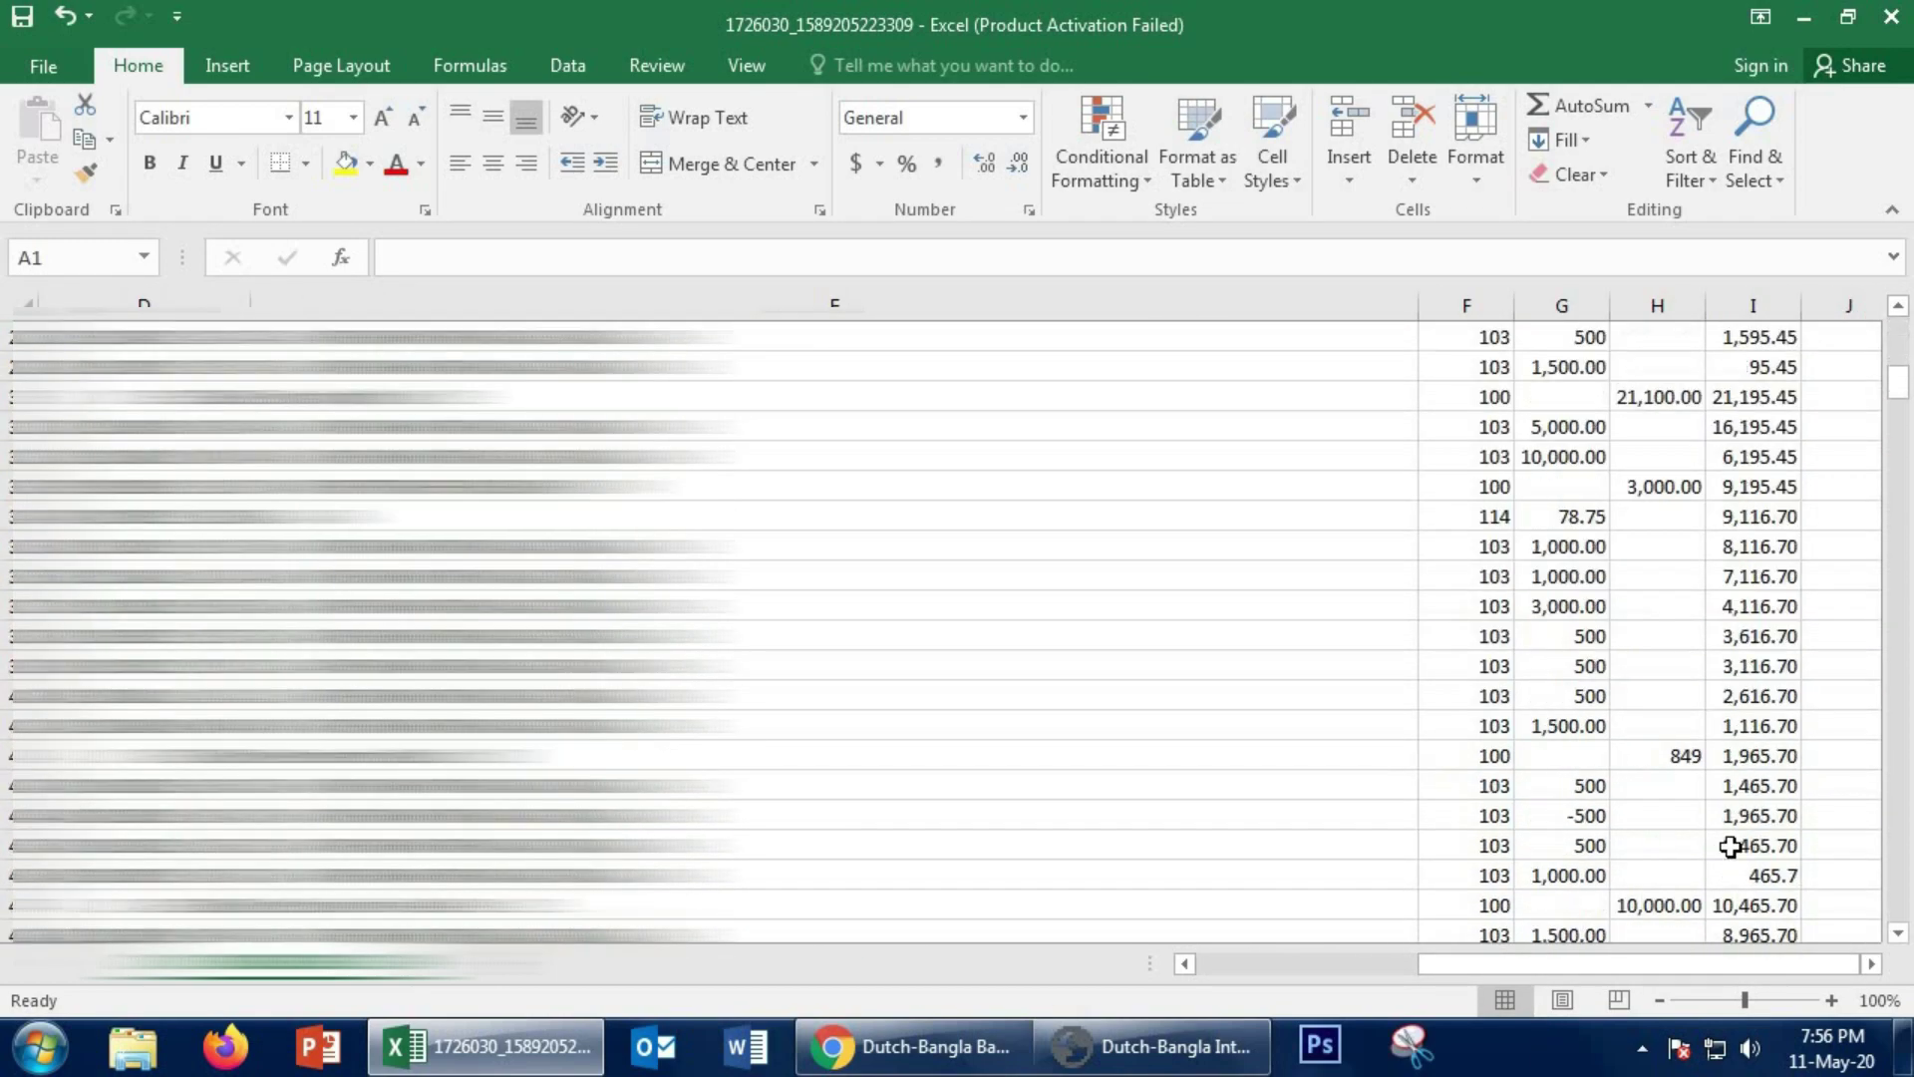
scroll(1730, 845, down, 15)
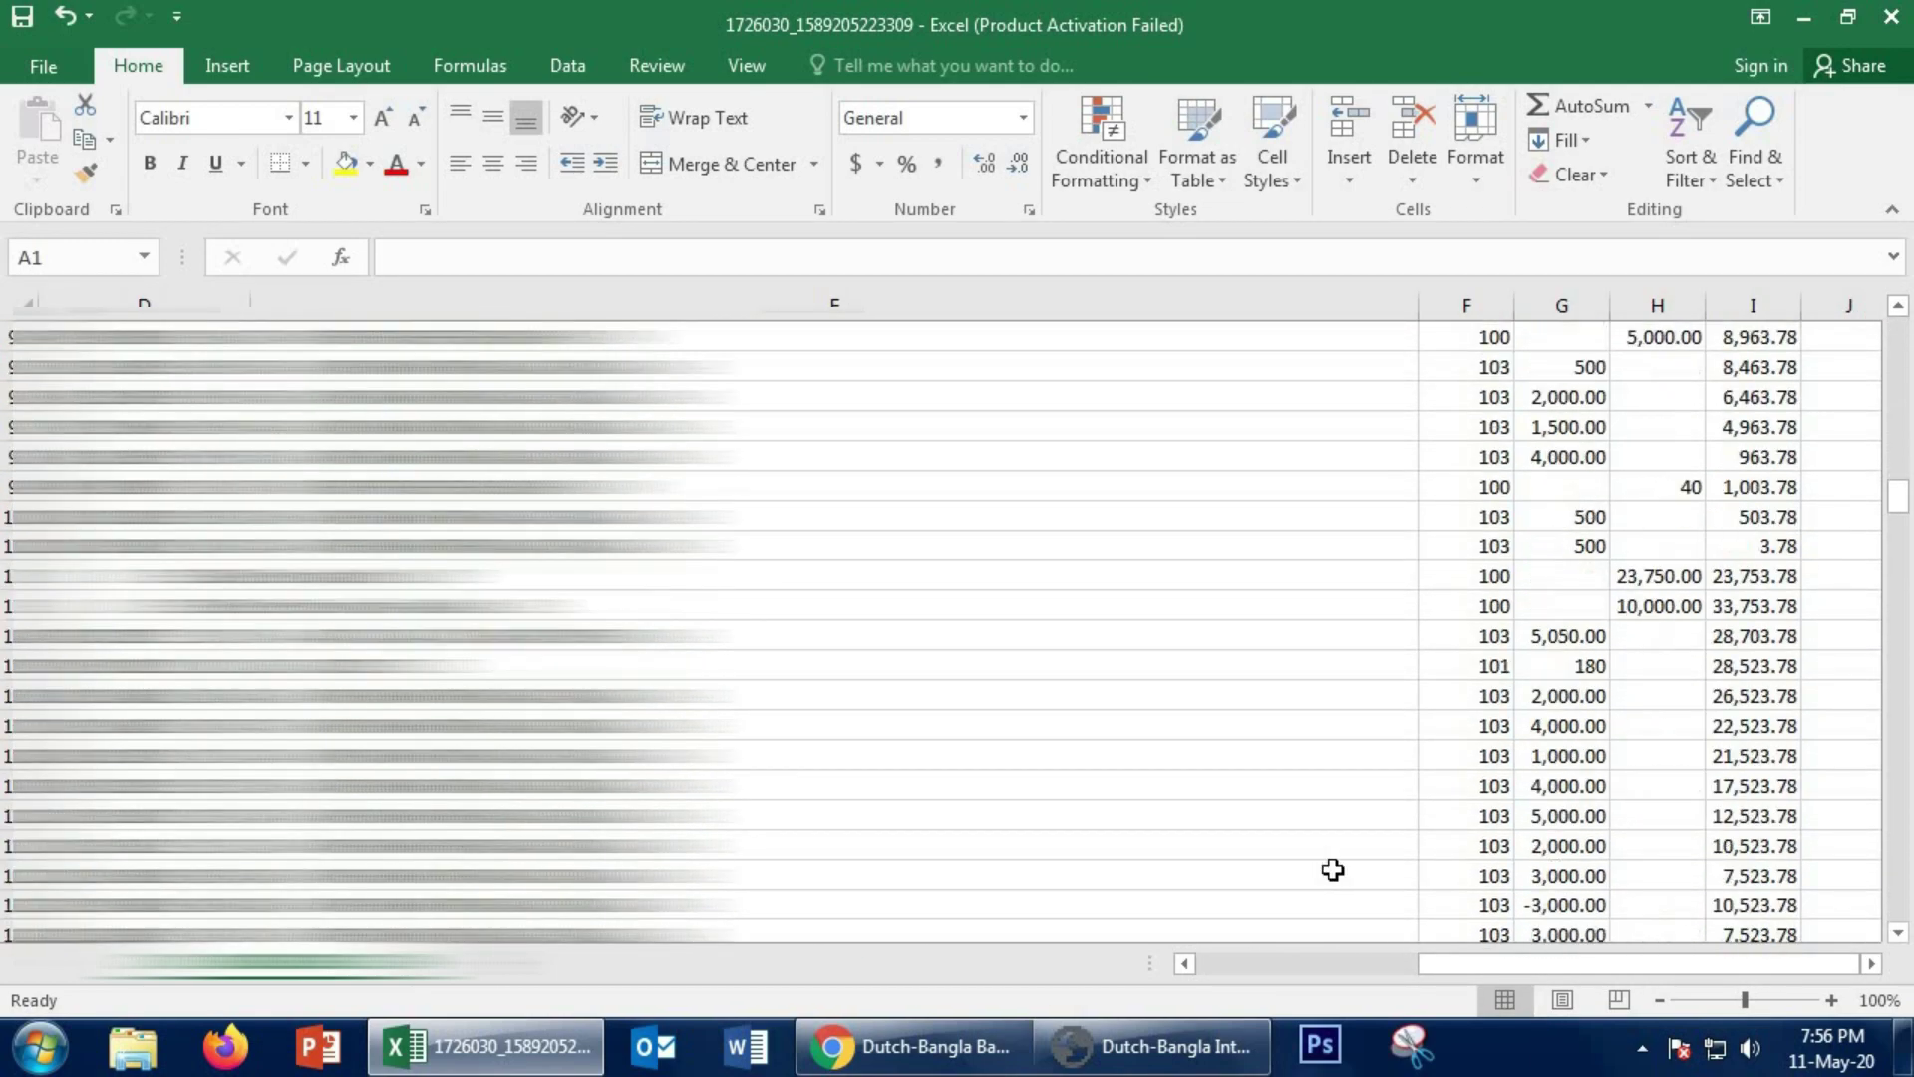
click(1804, 17)
scroll(1460, 519, up, 10)
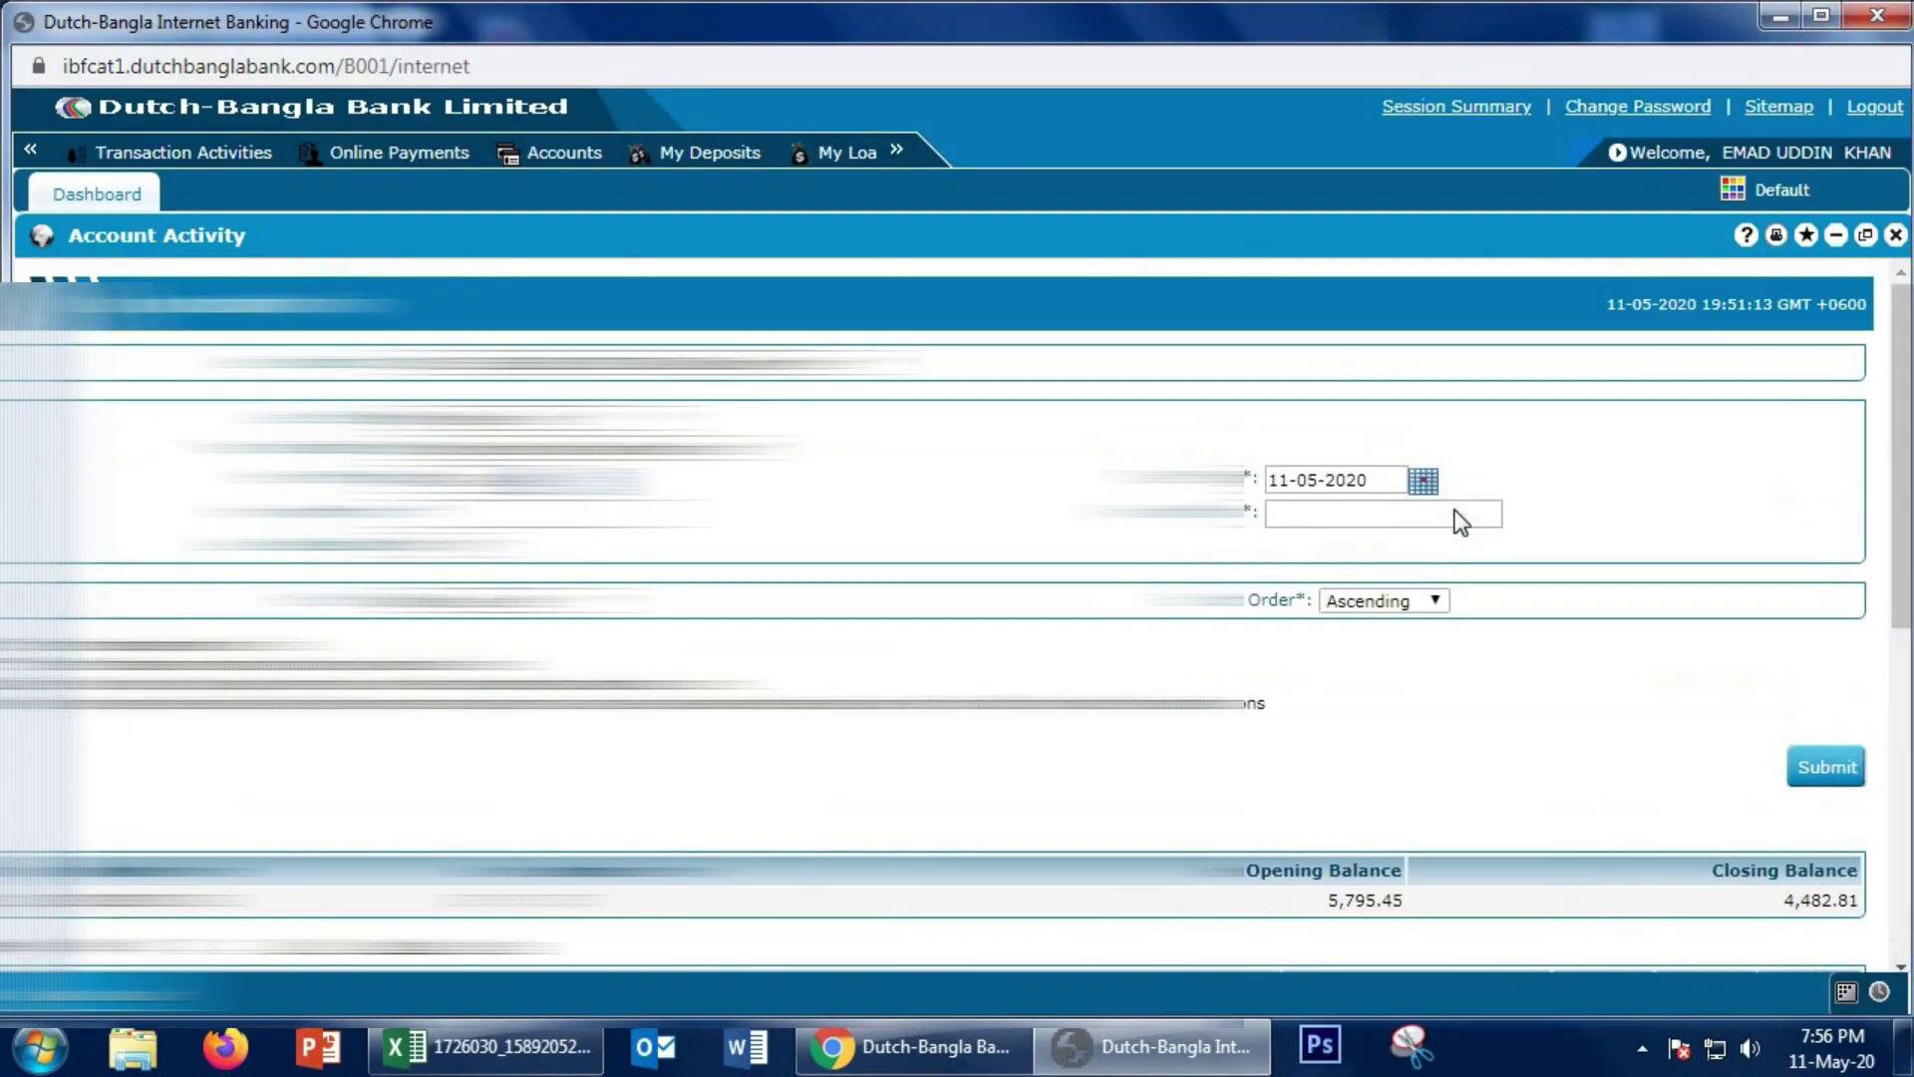